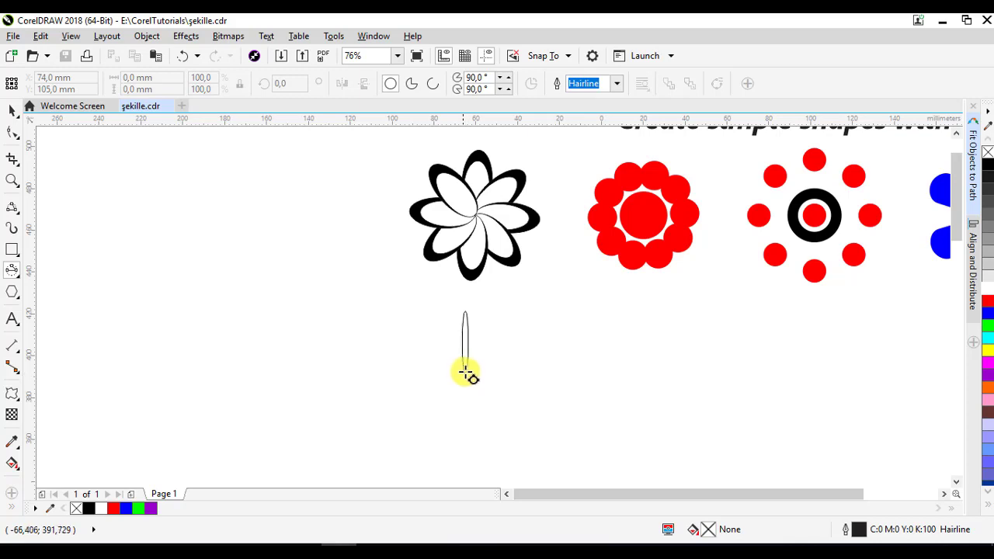
# Draw an upright ellipse about 14.6 by 29.9 mm below the black flower and add a shorter duplicate, about 24.4 mm high, at its lower end.
pyautogui.moveTo(465, 373); pyautogui.dragTo(484, 375)
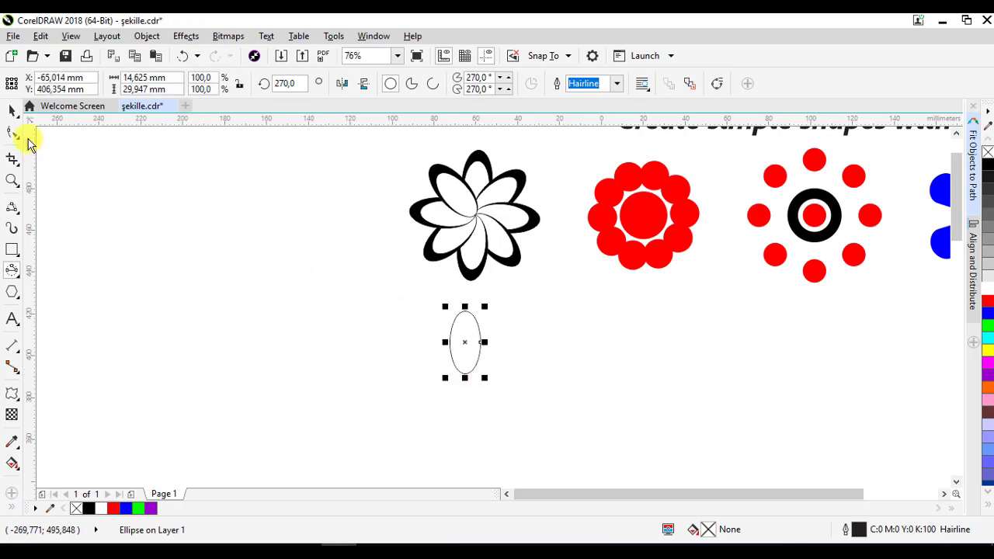
pyautogui.click(13, 111)
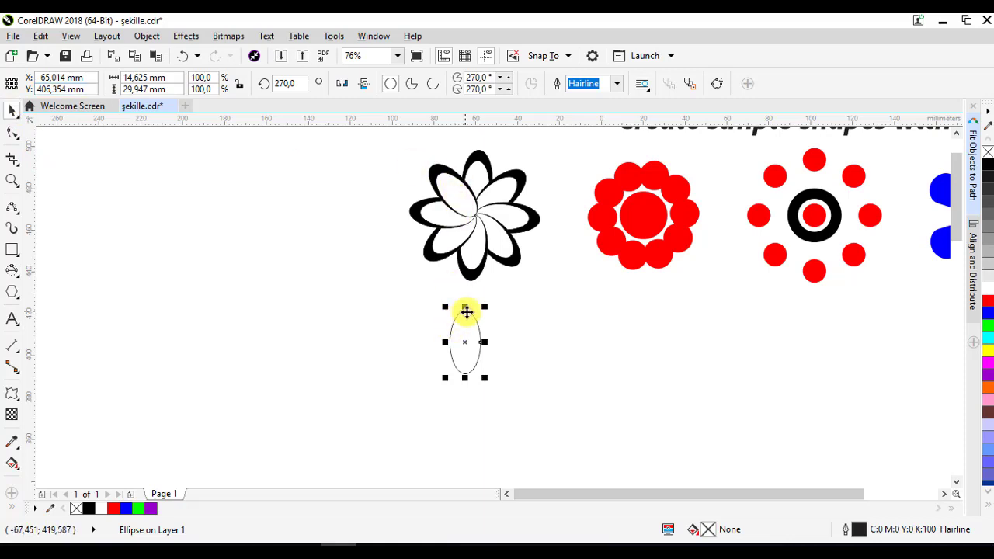
pyautogui.moveTo(468, 306); pyautogui.dragTo(470, 321)
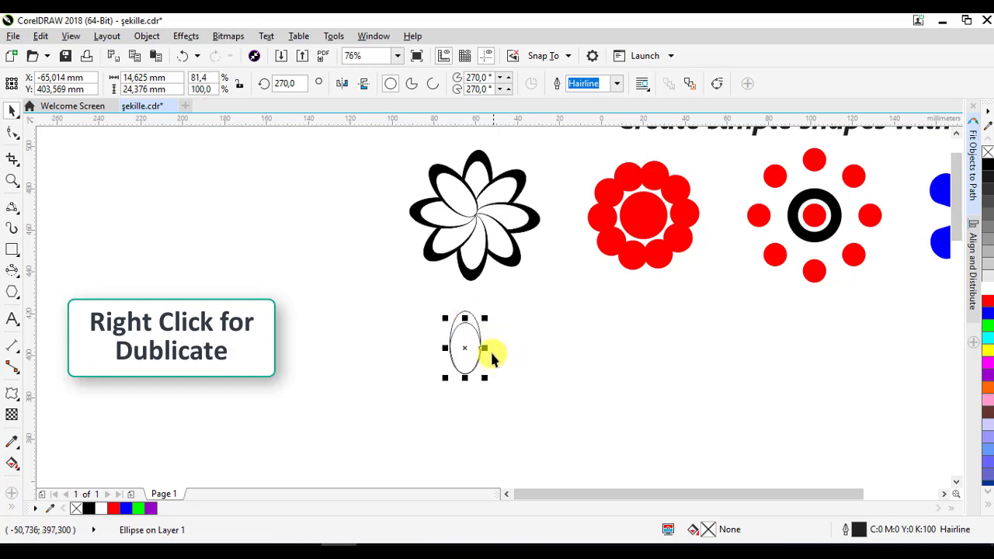
pyautogui.moveTo(483, 346); pyautogui.dragTo(480, 344)
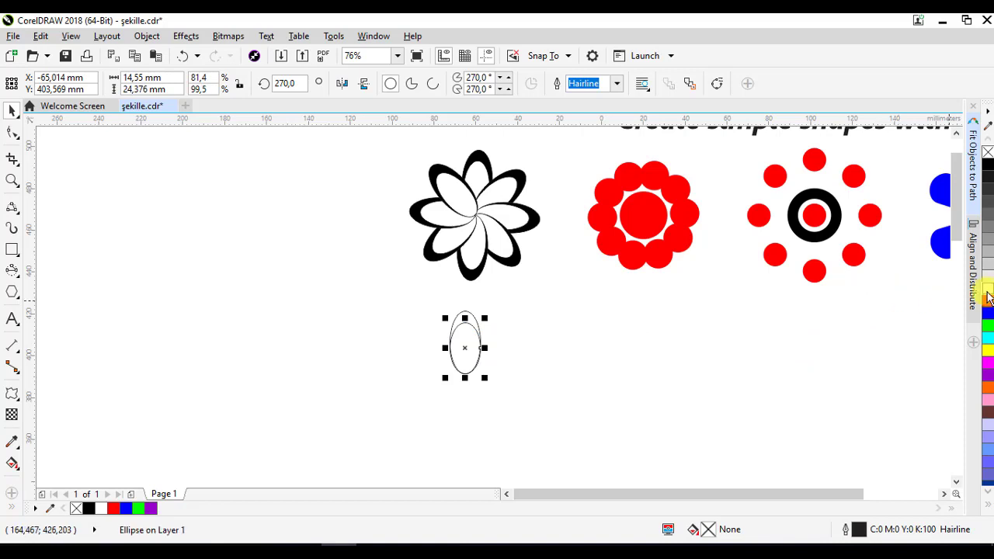
# Fill the shorter inner ellipse with white and the taller outer ellipse with black.
pyautogui.press('Escape')
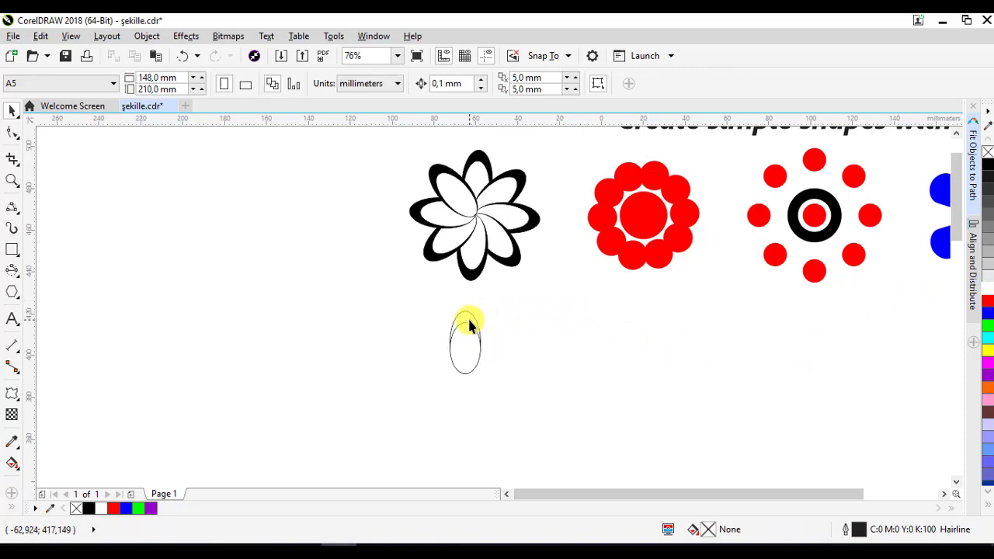
pyautogui.click(469, 325)
pyautogui.click(987, 167)
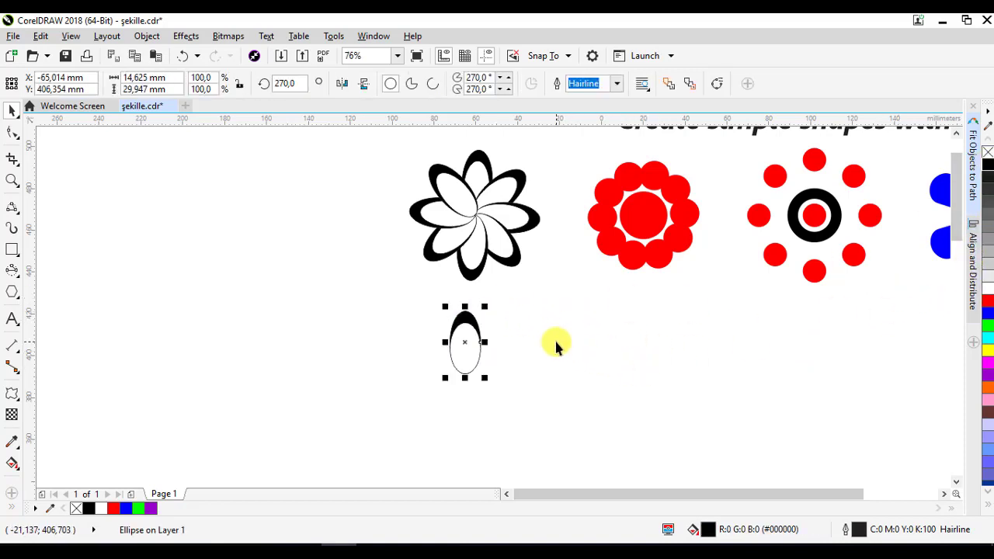
pyautogui.press('Escape')
pyautogui.click(462, 364)
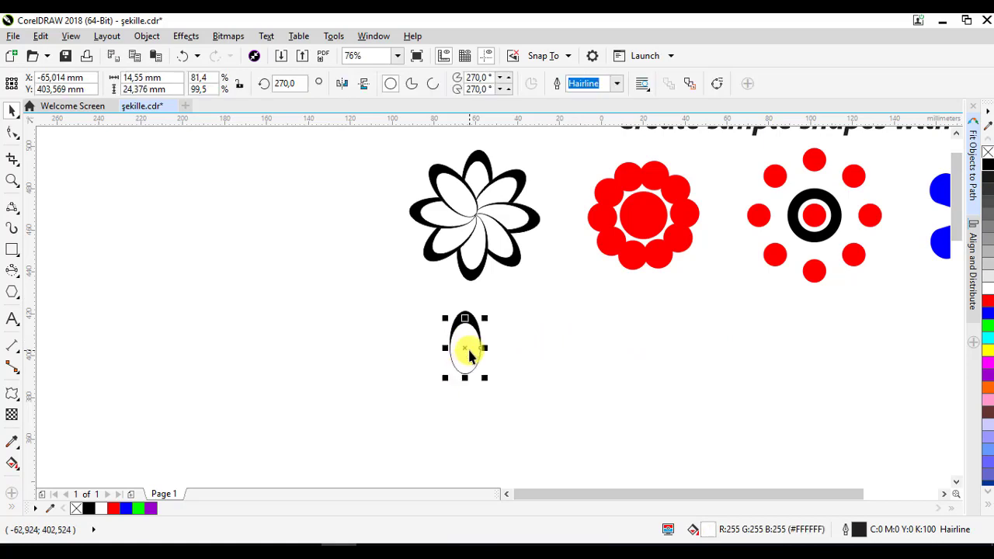
# Group the two ellipses into one petal and move the group's rotation centre to its bottom tip.
pyautogui.scroll(3, 471, 359)
pyautogui.moveTo(509, 313); pyautogui.dragTo(570, 387)
pyautogui.click(561, 355)
pyautogui.scroll(-3, 561, 354)
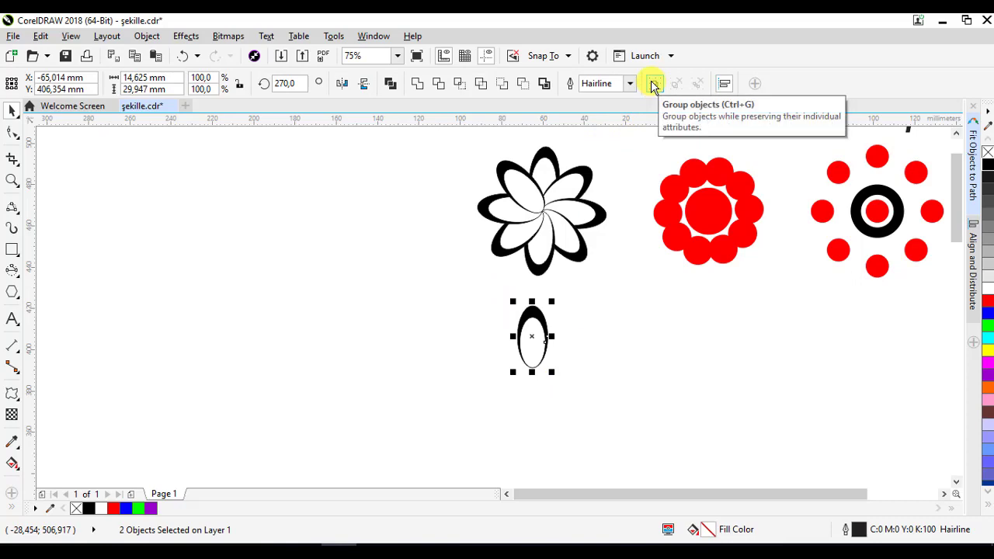
pyautogui.click(654, 85)
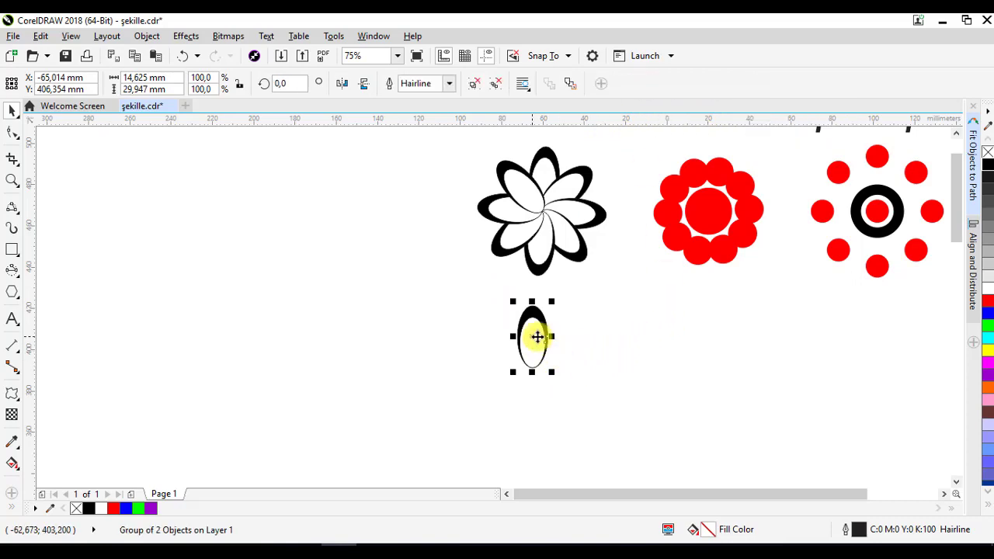
pyautogui.click(695, 268)
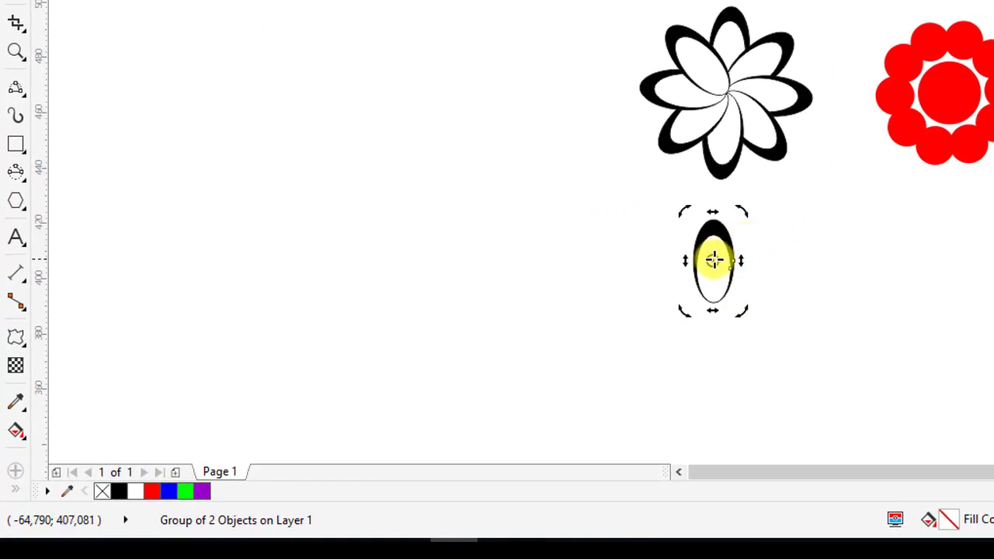
pyautogui.moveTo(714, 259); pyautogui.dragTo(714, 305)
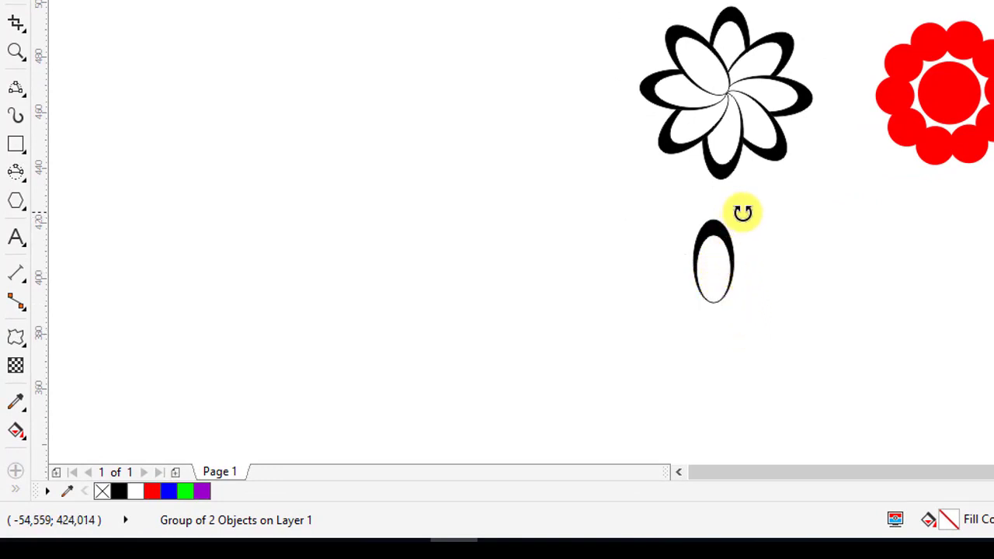
# Create a petal copy rotated 30° clockwise about the bottom tip and repeat the duplication twice.
pyautogui.moveTo(743, 212); pyautogui.dragTo(797, 251)
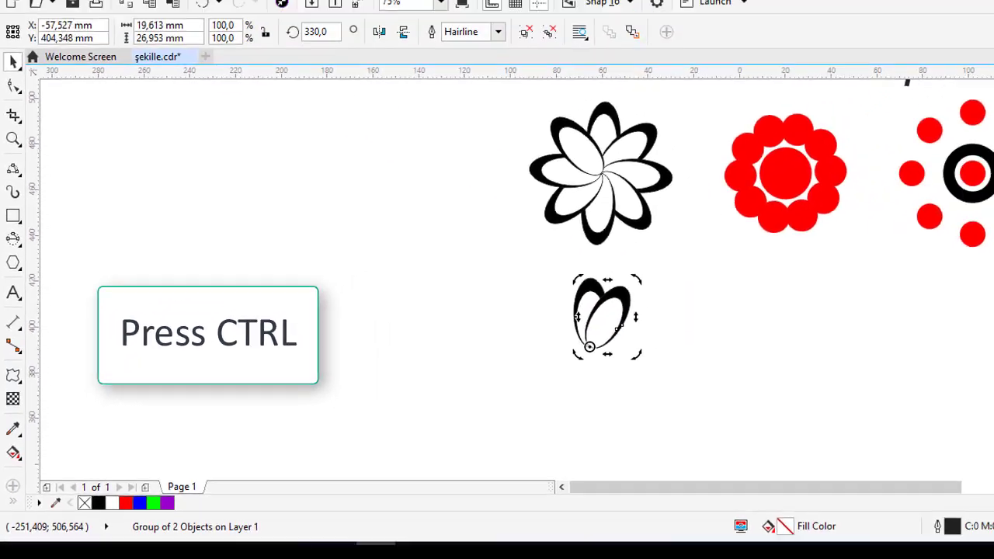
pyautogui.click(41, 35)
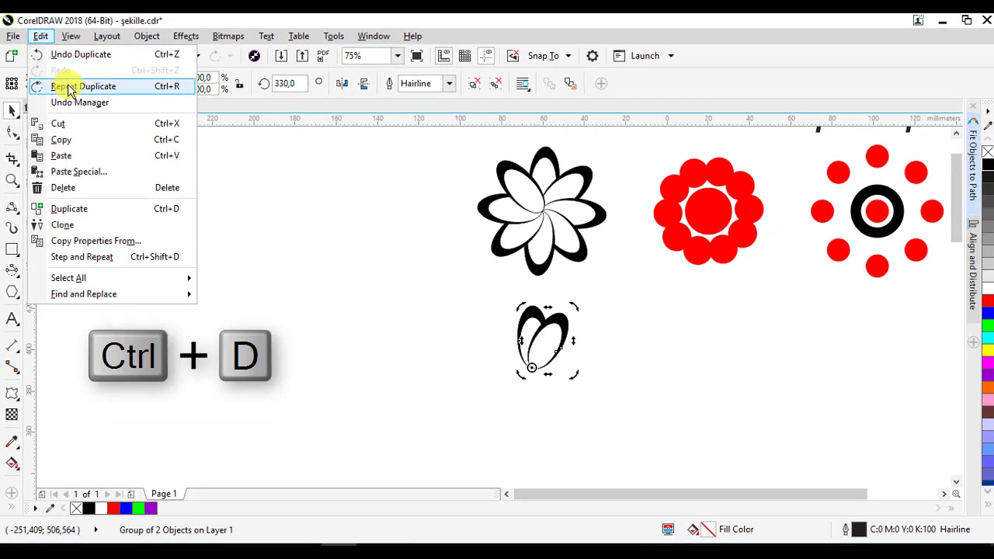
pyautogui.click(68, 87)
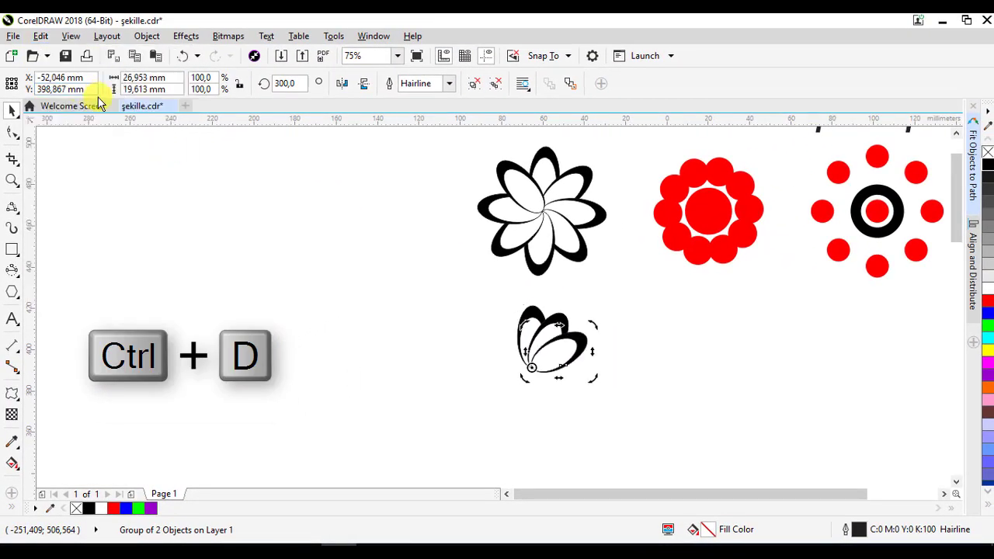
pyautogui.click(40, 35)
pyautogui.click(172, 87)
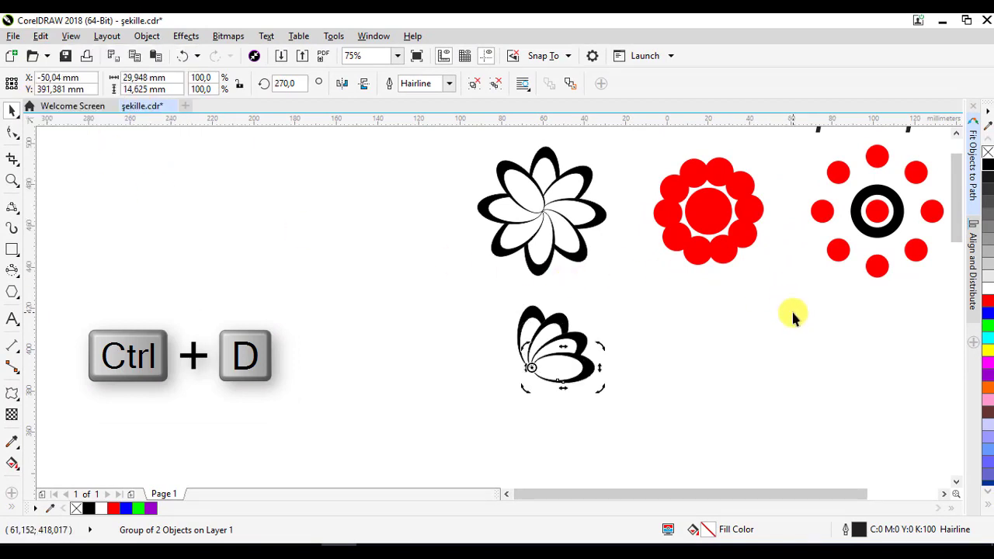
# Keep repeating the 30° rotated duplication until twelve petals complete the full circle.
pyautogui.hotkey('ctrl', 'd')
pyautogui.hotkey('ctrl', 'd')
pyautogui.hotkey('ctrl', 'd')
pyautogui.hotkey('ctrl', 'd')
pyautogui.hotkey('ctrl', 'd')
pyautogui.hotkey('ctrl', 'd')
pyautogui.hotkey('ctrl', 'd')
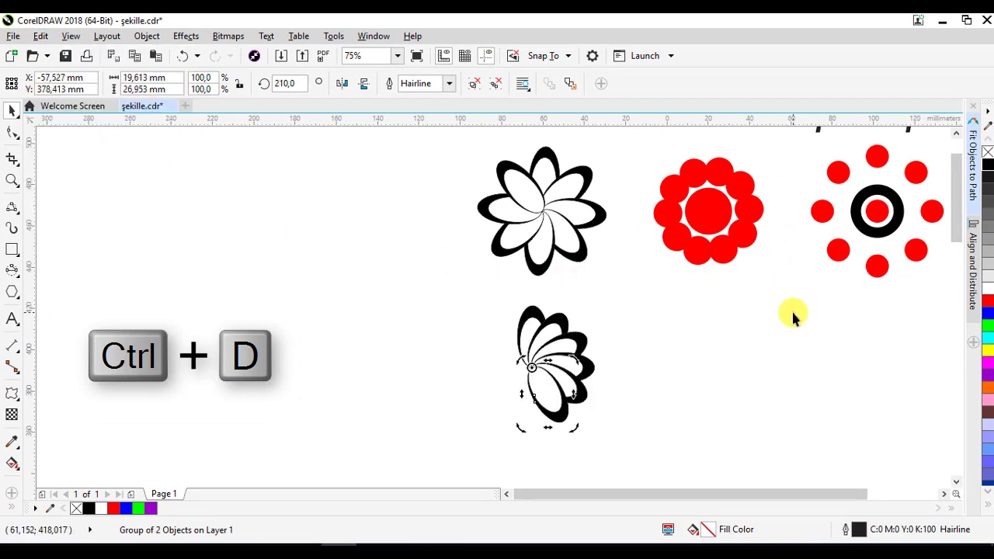
pyautogui.hotkey('ctrl', 'd')
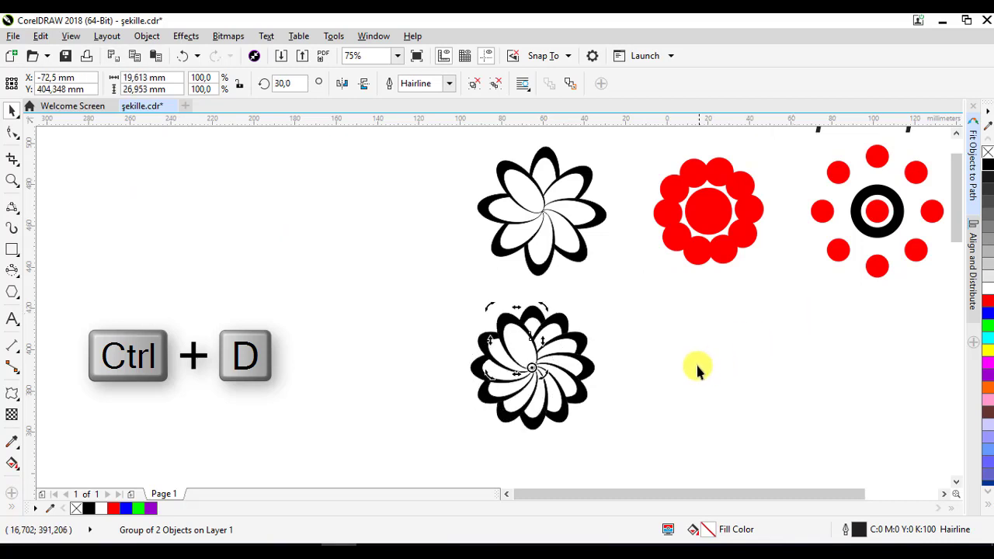
# Select all twelve petals of the new flower and group them.
pyautogui.click(624, 429)
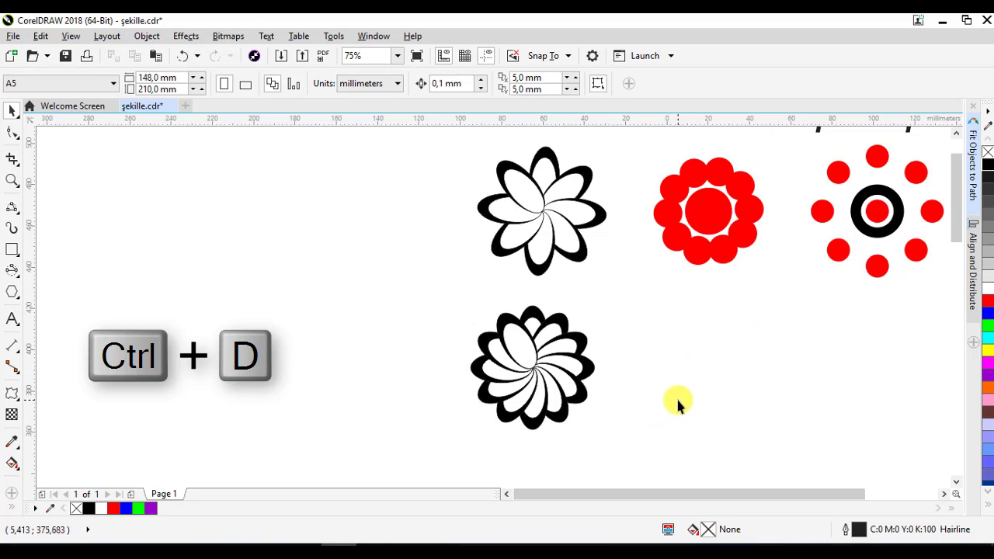
pyautogui.moveTo(439, 279); pyautogui.dragTo(628, 455)
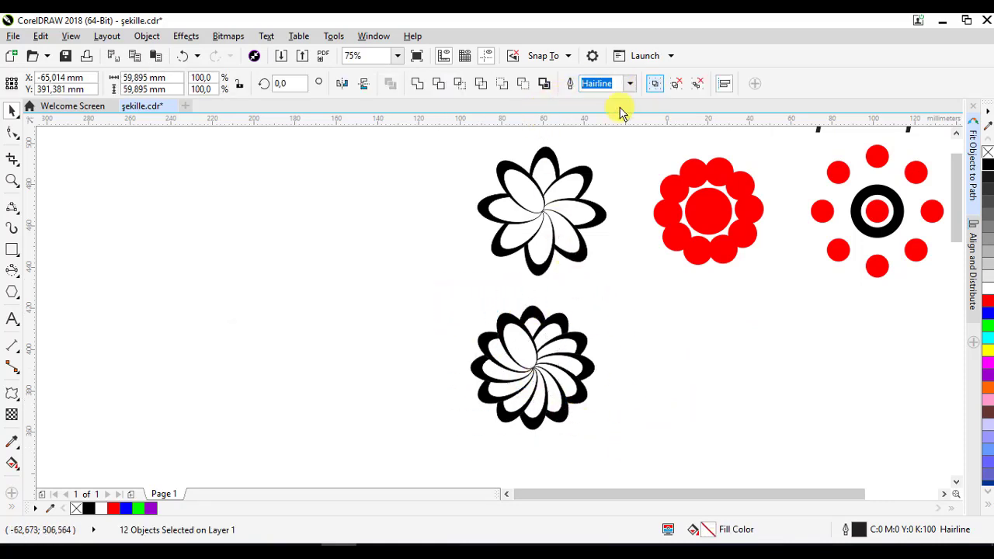
pyautogui.hotkey('ctrl', 'g')
# Undo the flower's grouping and every 30° rotated copy, back to the single original petal.
pyautogui.click(944, 494)
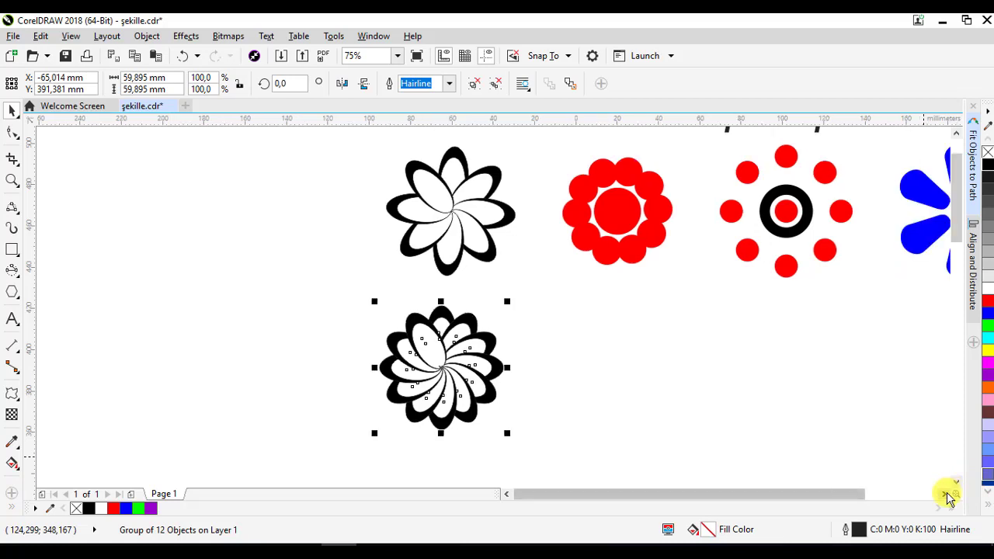
pyautogui.click(946, 494)
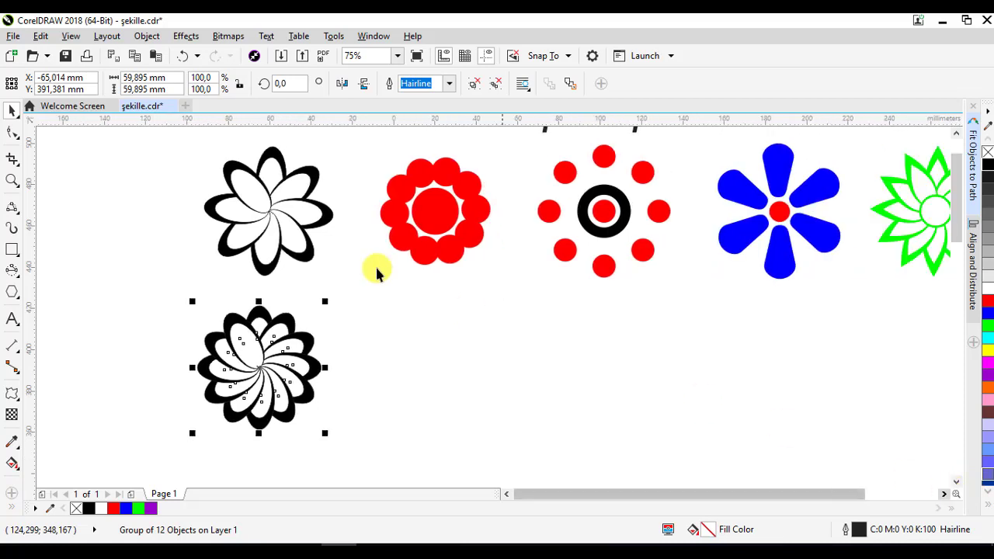
pyautogui.click(187, 56)
pyautogui.click(186, 57)
pyautogui.click(186, 56)
pyautogui.click(186, 57)
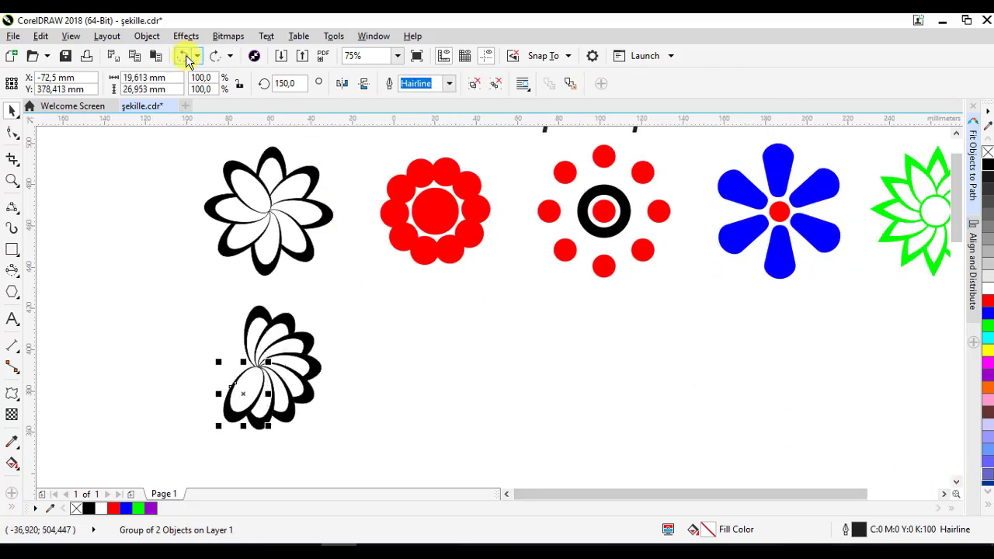
pyautogui.click(186, 56)
pyautogui.click(187, 57)
pyautogui.click(187, 57)
pyautogui.click(186, 57)
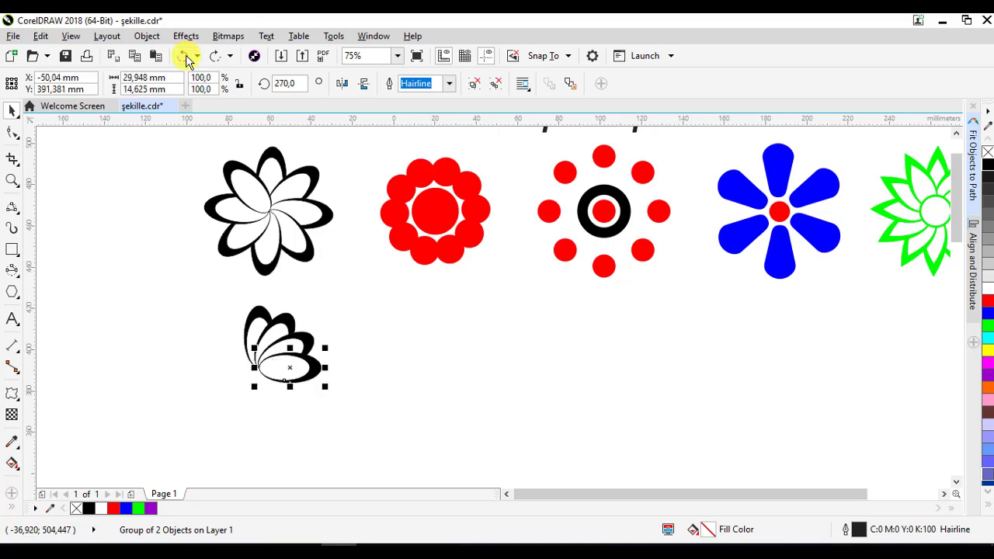
pyautogui.click(186, 56)
pyautogui.click(187, 56)
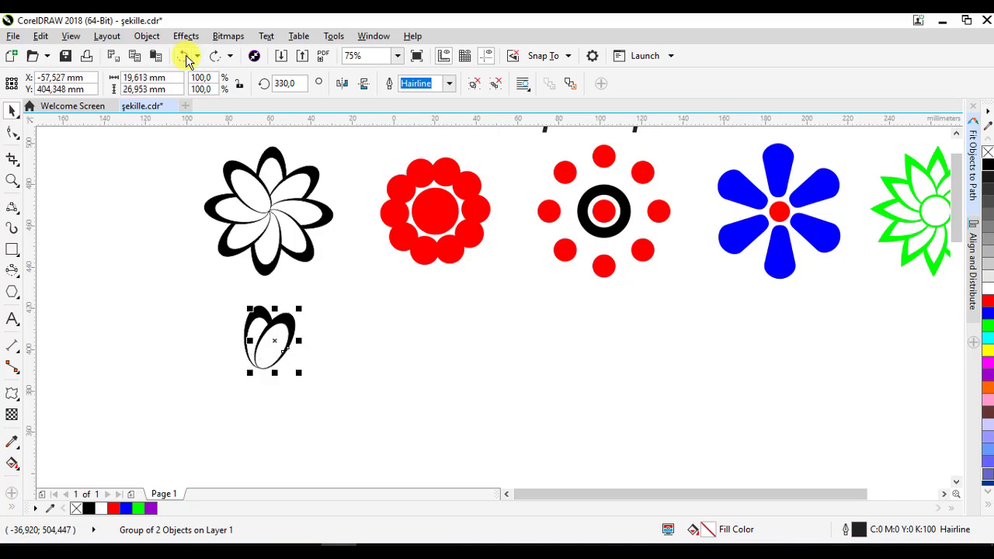
pyautogui.click(185, 58)
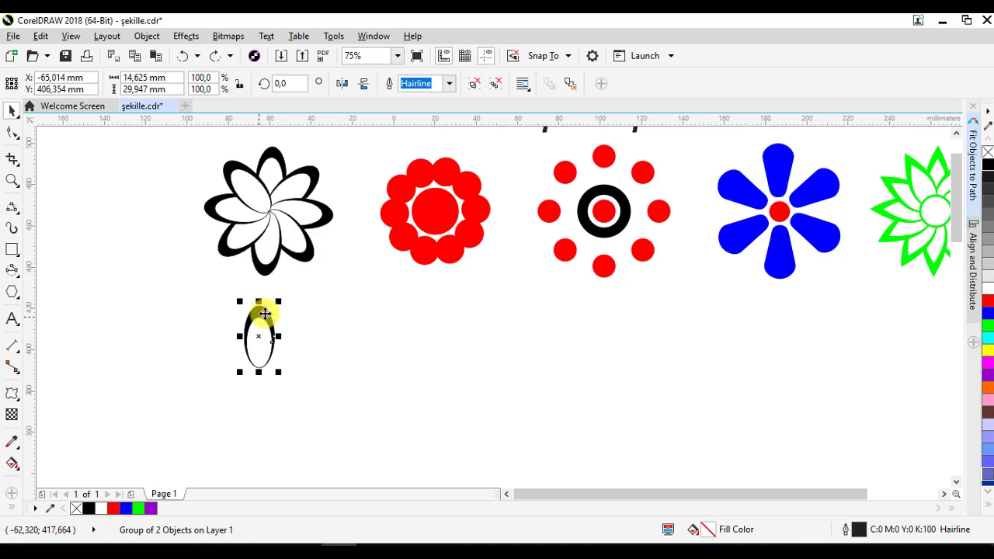
# Create a petal copy rotated 45° clockwise about the bottom tip and repeat the duplication until eight petals complete the flower.
pyautogui.click(264, 313)
pyautogui.moveTo(280, 298); pyautogui.dragTo(323, 331)
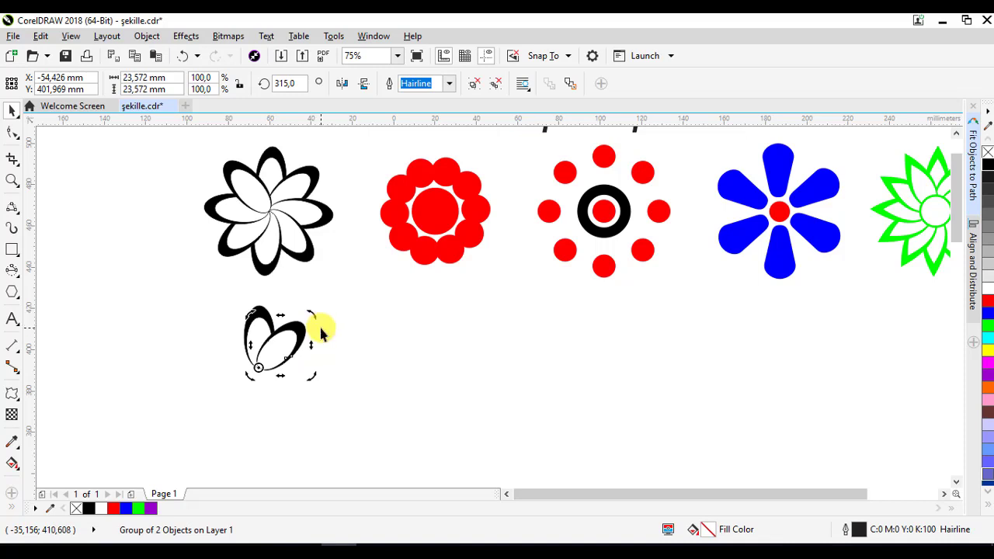
pyautogui.hotkey('ctrl', 'r')
pyautogui.hotkey('ctrl', 'r')
pyautogui.hotkey('ctrl', 'r')
pyautogui.hotkey('ctrl', 'r')
pyautogui.hotkey('ctrl', 'r')
pyautogui.hotkey('ctrl', 'r')
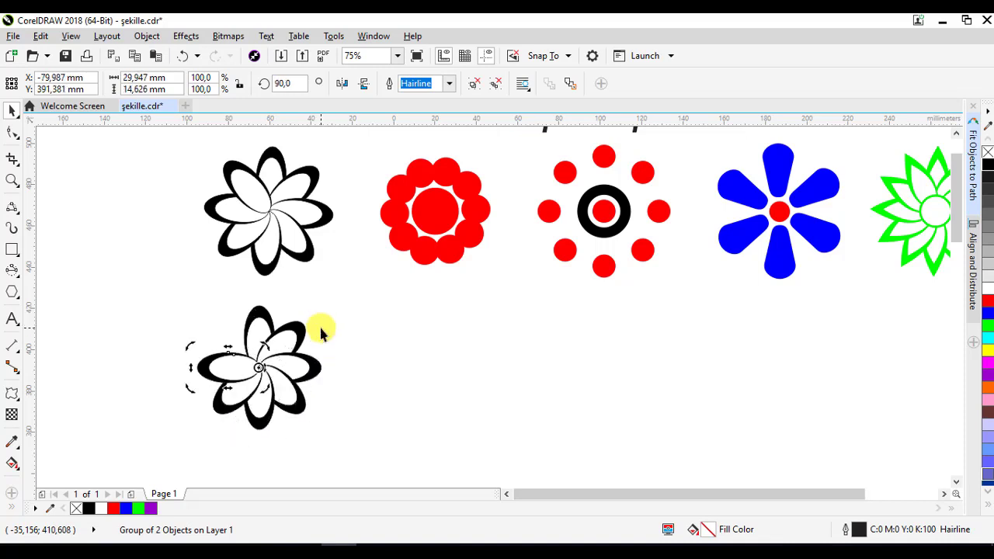
pyautogui.hotkey('ctrl', 'r')
pyautogui.click(349, 409)
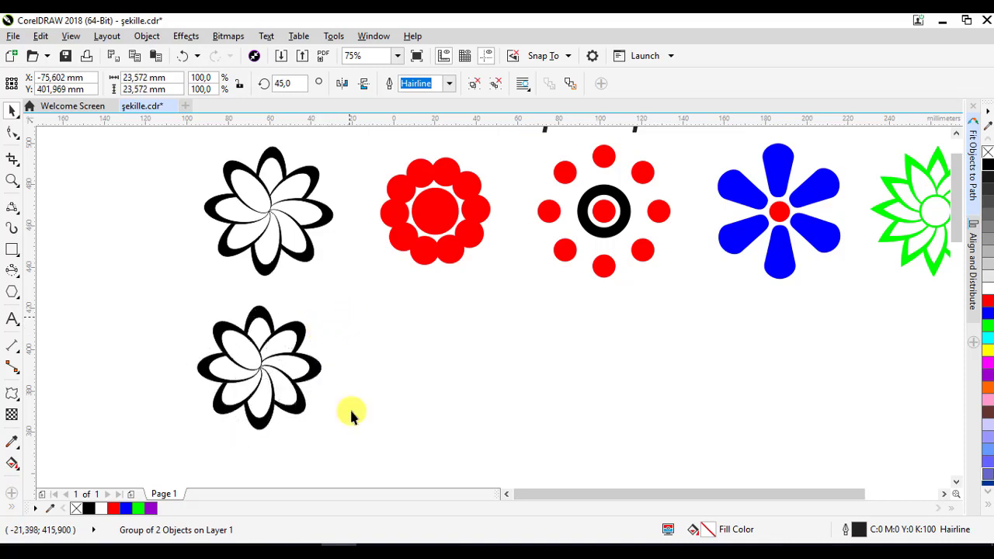
# Select all eight petals of the new flower, group them, and deselect the group.
pyautogui.click(40, 36)
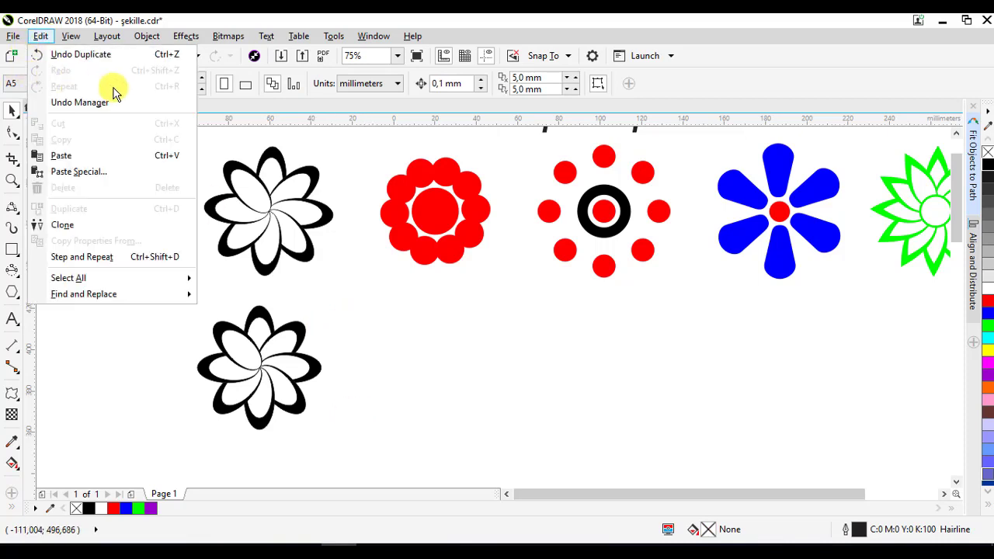
pyautogui.click(371, 367)
pyautogui.moveTo(167, 285); pyautogui.dragTo(338, 444)
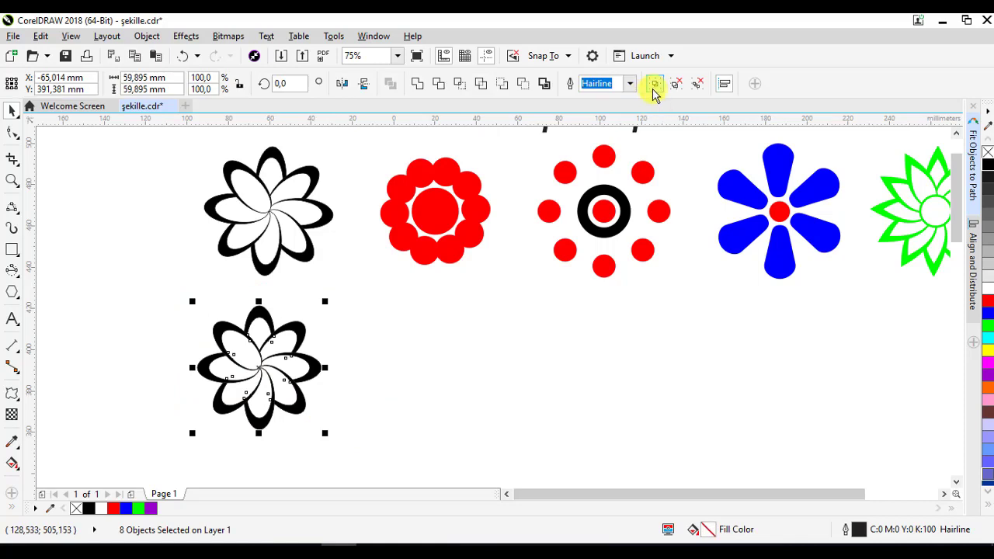
pyautogui.hotkey('ctrl', 'g')
pyautogui.moveTo(562, 352); pyautogui.dragTo(432, 357)
pyautogui.click(237, 344)
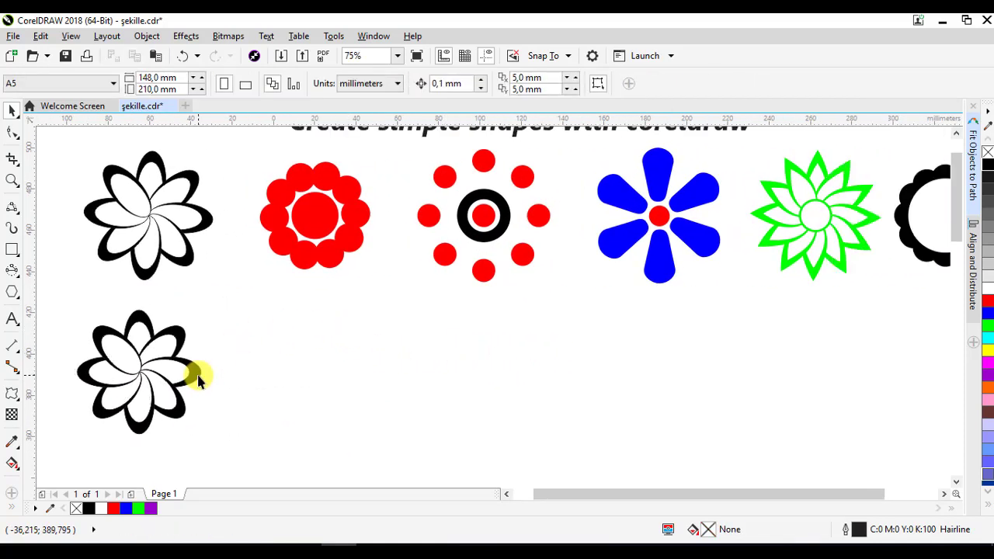
# Draw a circle about 22.9 mm in diameter below the red flower with the Ellipse tool.
pyautogui.click(10, 275)
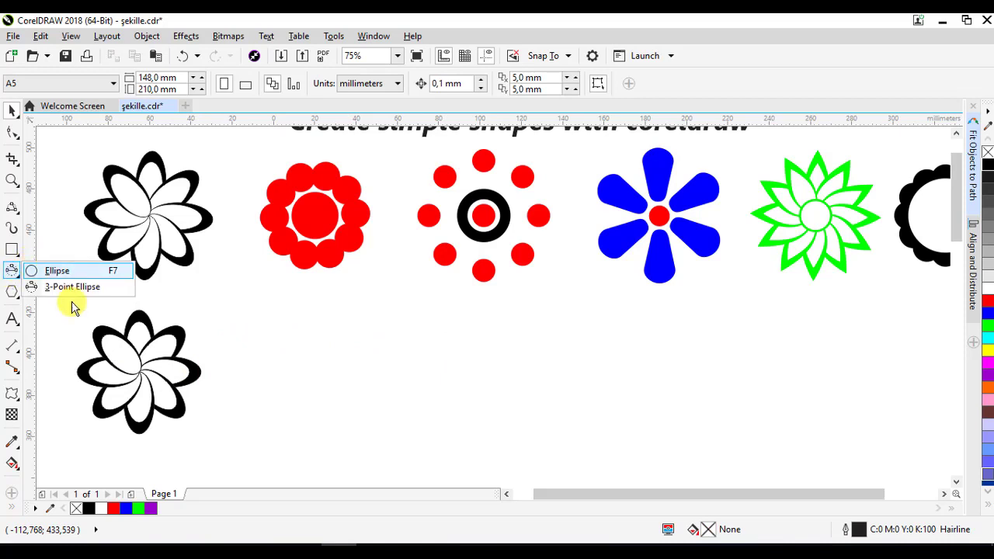
pyautogui.click(69, 268)
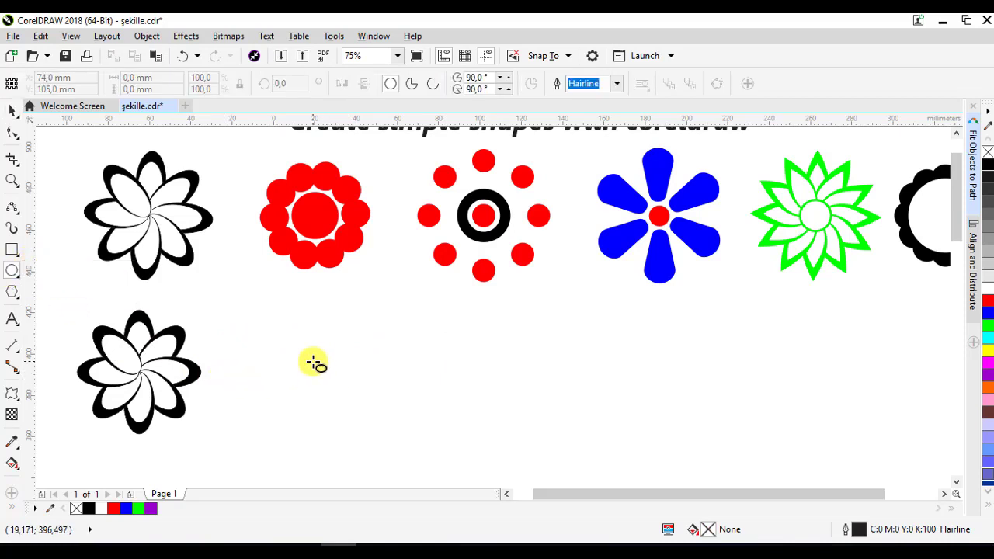
pyautogui.moveTo(304, 358); pyautogui.dragTo(312, 378)
# Fill the new circle with blue and place a smaller blue circle directly above it.
pyautogui.click(12, 109)
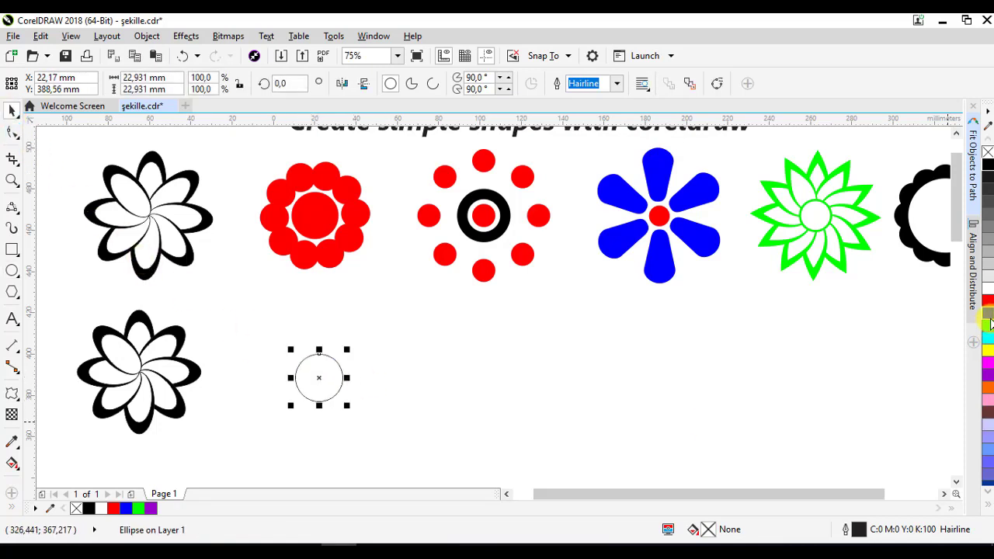
pyautogui.moveTo(990, 325); pyautogui.dragTo(335, 330)
pyautogui.click(348, 320)
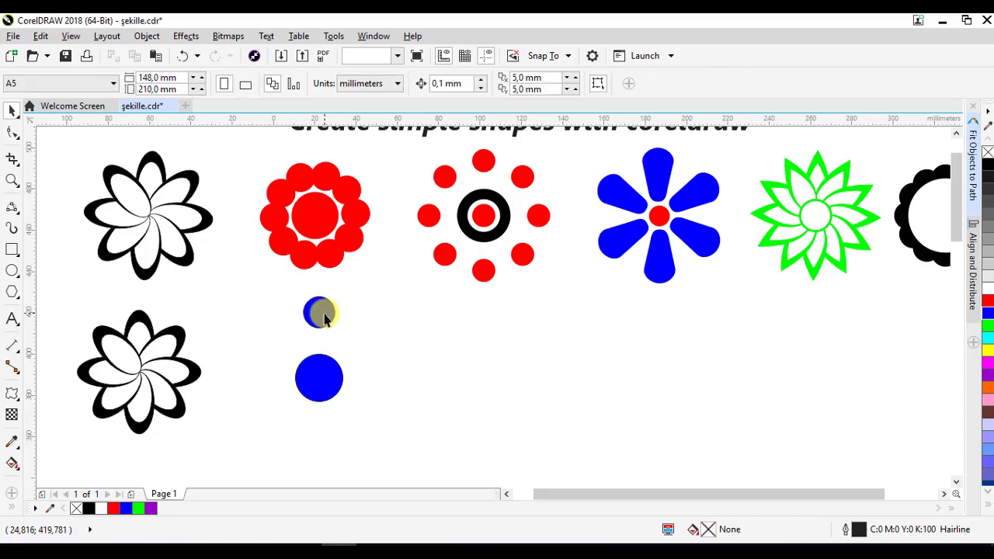
# Try rotating a copy of the small blue circle 30° clockwise about the large circle's centre and repeating it into a ring of twelve.
pyautogui.click(324, 315)
pyautogui.click(320, 310)
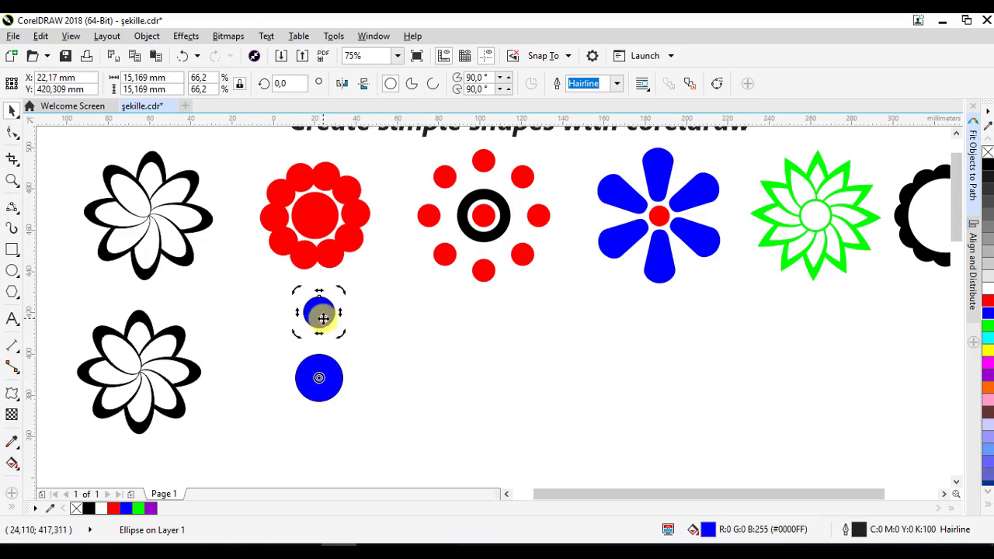
pyautogui.moveTo(342, 290); pyautogui.dragTo(377, 309)
pyautogui.press('ctrl')
pyautogui.hotkey('ctrl', 'd')
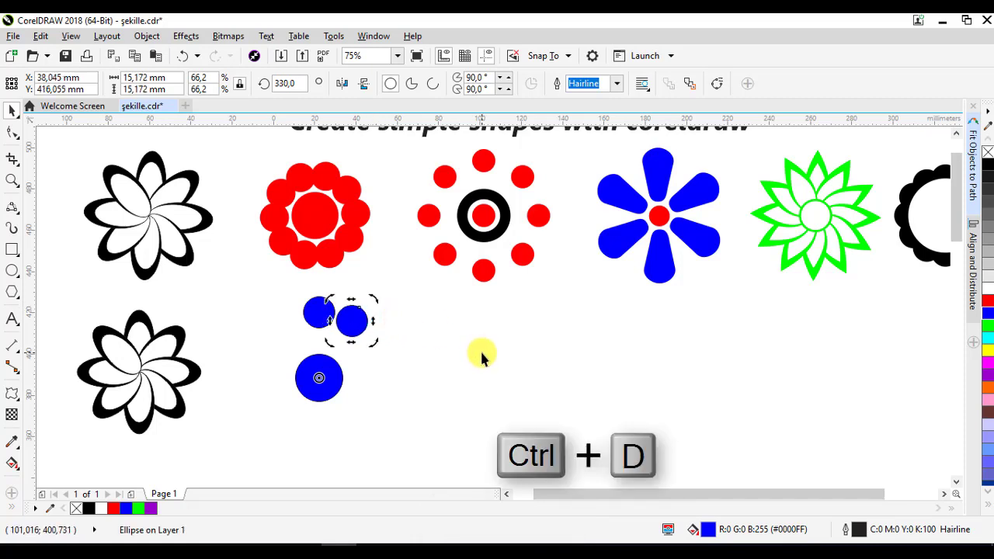
pyautogui.hotkey('ctrl', 'd')
pyautogui.hotkey('ctrl', 'd')
pyautogui.hotkey('ctrl', 'd')
pyautogui.hotkey('ctrl', 'd')
pyautogui.hotkey('ctrl', 'd')
pyautogui.hotkey('ctrl', 'd')
pyautogui.hotkey('ctrl', 'd')
pyautogui.hotkey('ctrl', 'd')
pyautogui.hotkey('ctrl', 'd')
pyautogui.hotkey('ctrl', 'd')
pyautogui.hotkey('ctrl', 'd')
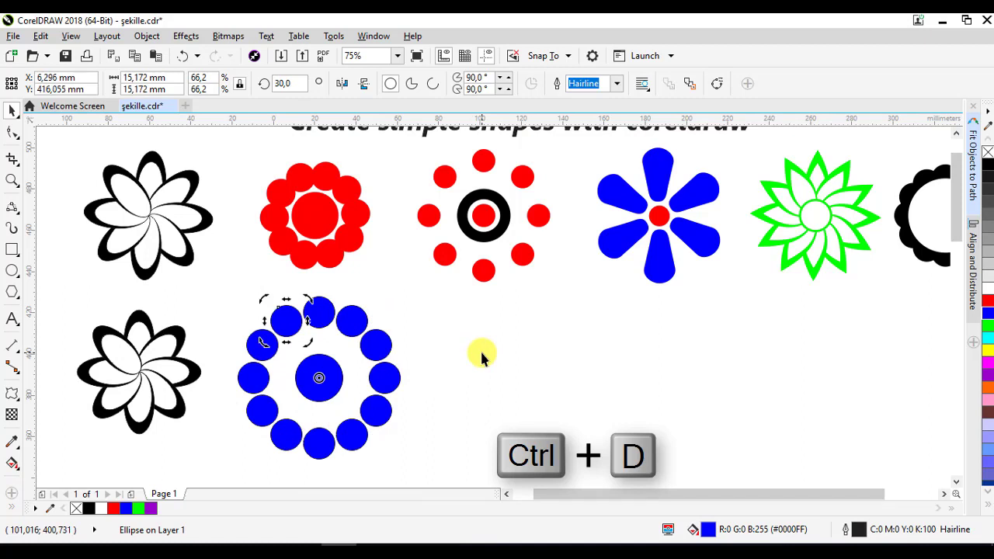
pyautogui.click(481, 354)
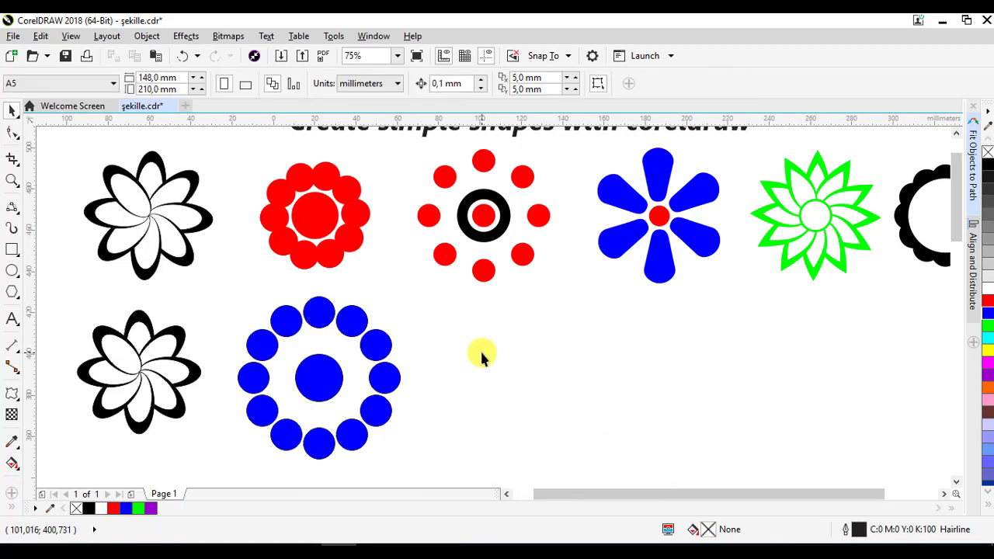
# Delete the eleven rotated copies, keeping only the original small blue circle above the large one.
pyautogui.press('Tab')
pyautogui.press('Delete')
pyautogui.press('Tab')
pyautogui.press('Delete')
pyautogui.press('Tab')
pyautogui.press('Delete')
pyautogui.press('Tab')
pyautogui.press('Delete')
pyautogui.press('Tab')
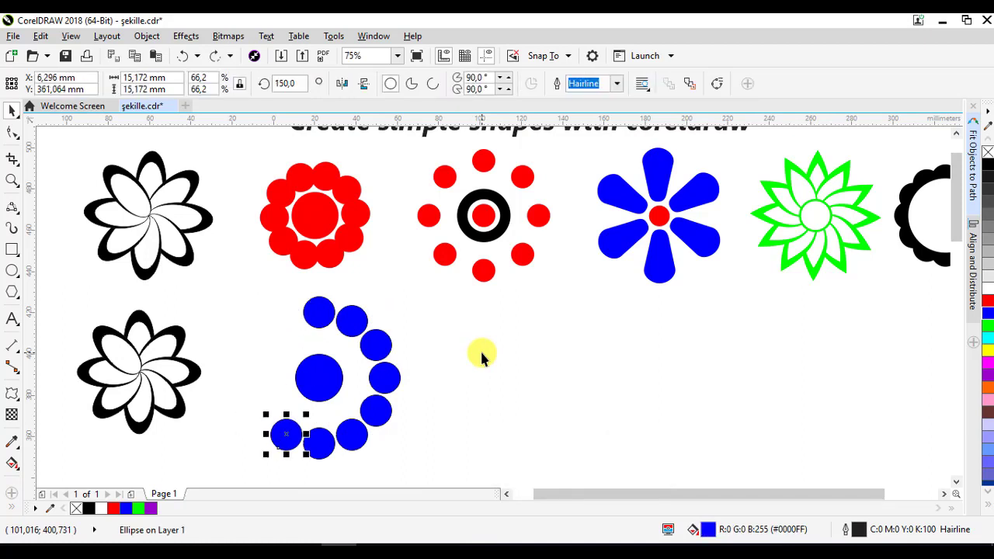
pyautogui.press('Delete')
pyautogui.press('Tab')
pyautogui.press('Delete')
pyautogui.press('Tab')
pyautogui.press('Delete')
pyautogui.press('Tab')
pyautogui.press('Delete')
pyautogui.press('Tab')
pyautogui.press('Delete')
pyautogui.press('Tab')
pyautogui.press('Delete')
pyautogui.press('Tab')
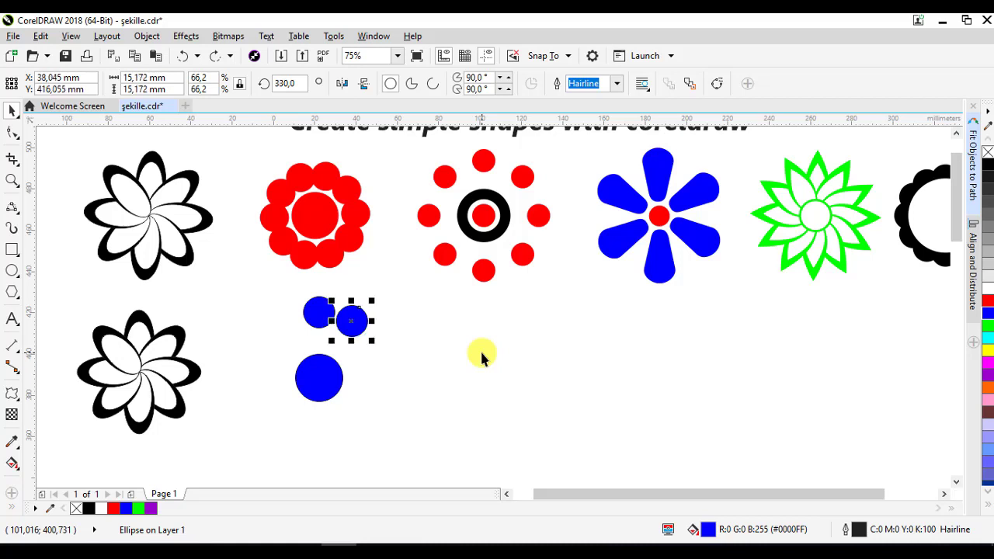
pyautogui.press('Delete')
pyautogui.press('Tab')
# Enlarge the large blue circle about its centre and scale the small circle above it to about 19.4 mm in diameter.
pyautogui.click(332, 378)
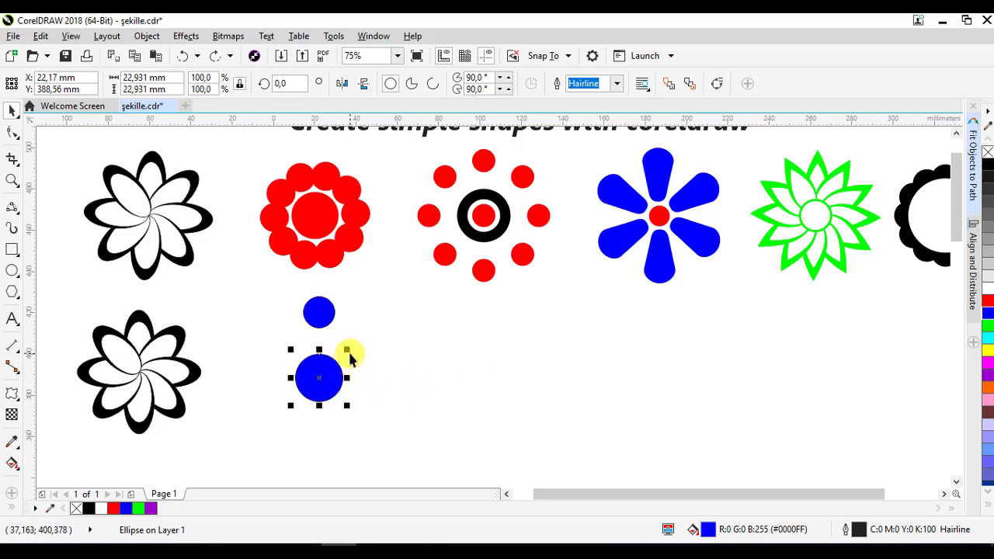
pyautogui.moveTo(350, 350)
pyautogui.mouseDown()
pyautogui.moveTo(372, 337)
pyautogui.moveTo(380, 344)
pyautogui.moveTo(346, 337)
pyautogui.mouseUp()
pyautogui.click(327, 308)
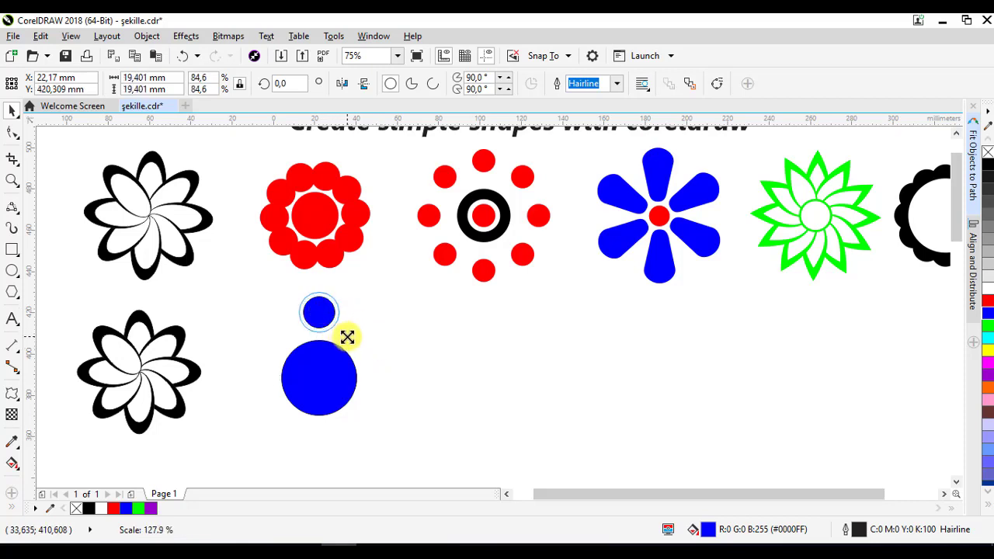
# Move the small circle's rotation centre to the large circle's centre and repeat 30° clockwise rotated copies until twelve circles form a ring.
pyautogui.click(314, 310)
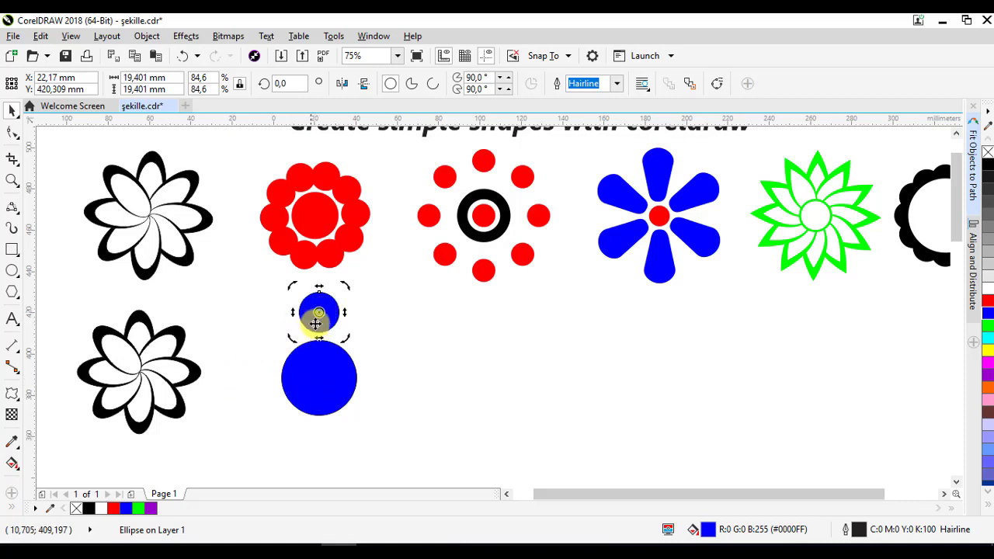
pyautogui.moveTo(321, 312); pyautogui.dragTo(320, 379)
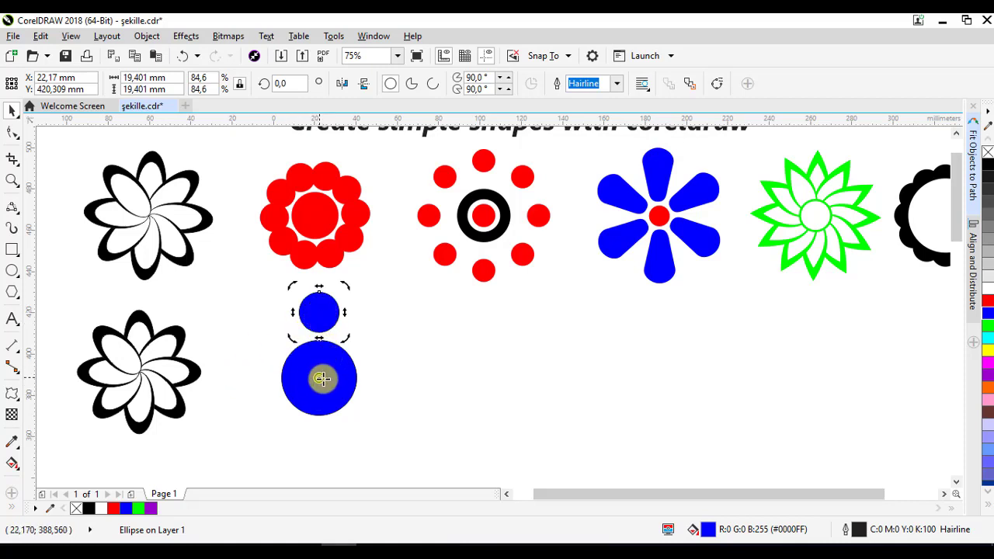
pyautogui.click(318, 307)
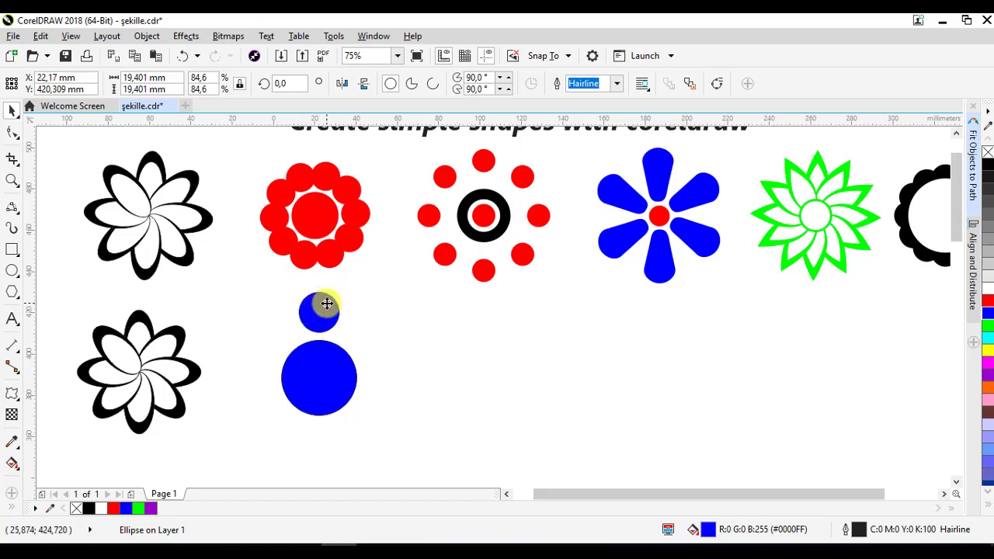
pyautogui.click(326, 303)
pyautogui.moveTo(354, 291); pyautogui.dragTo(420, 321)
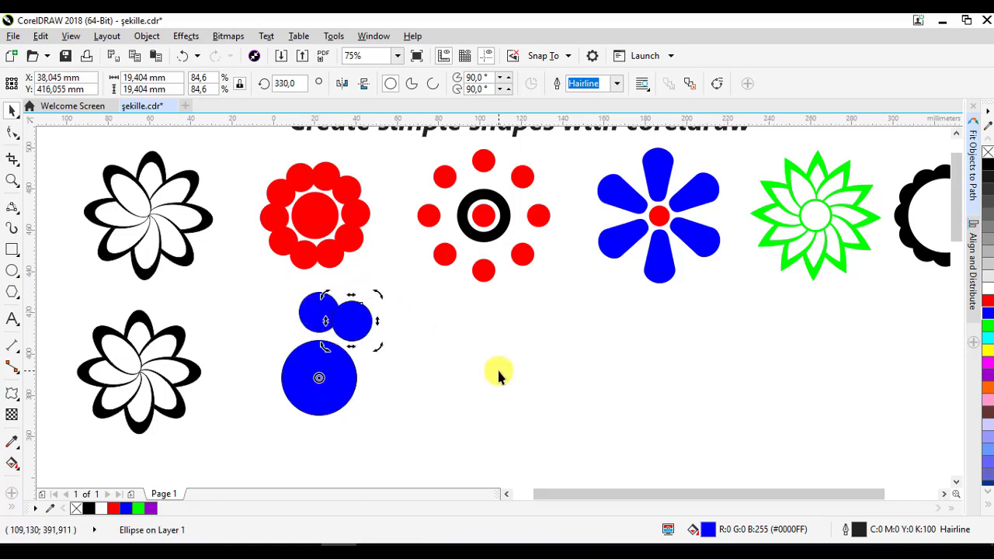
pyautogui.hotkey('ctrl', 'r')
pyautogui.hotkey('ctrl', 'r')
pyautogui.hotkey('ctrl', 'r')
pyautogui.hotkey('ctrl', 'r')
pyautogui.hotkey('ctrl', 'r')
pyautogui.hotkey('ctrl', 'r')
pyautogui.hotkey('ctrl', 'r')
pyautogui.hotkey('ctrl', 'r')
pyautogui.hotkey('ctrl', 'r')
pyautogui.hotkey('ctrl', 'r')
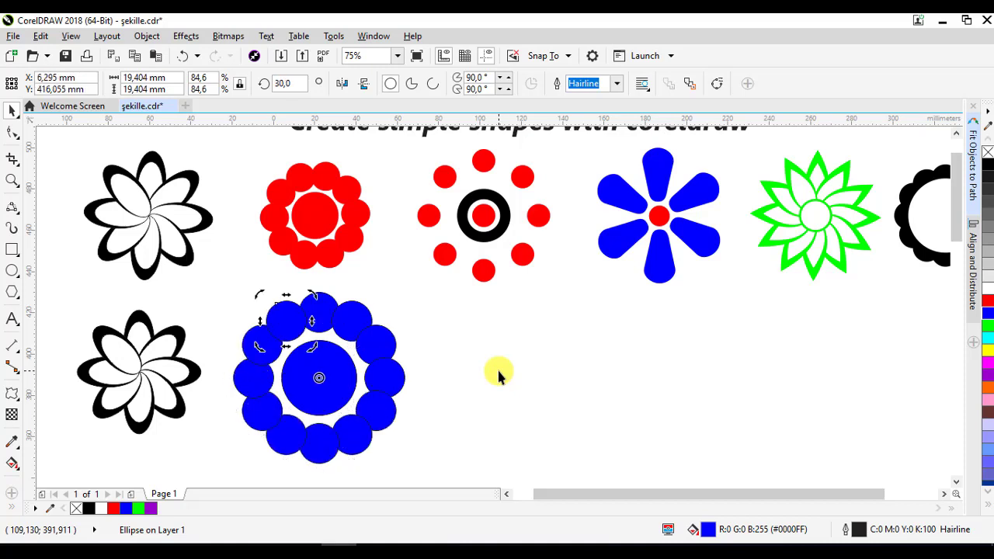
pyautogui.click(498, 374)
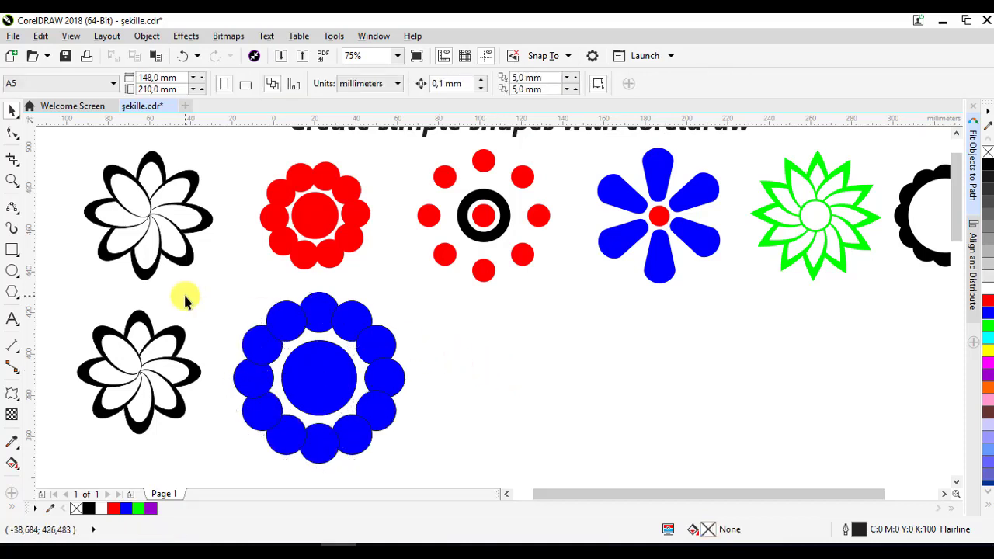
# Scale the whole blue circle ornament to about 62.4 mm wide and remove the outlines from all its circles.
pyautogui.moveTo(215, 271); pyautogui.dragTo(386, 409)
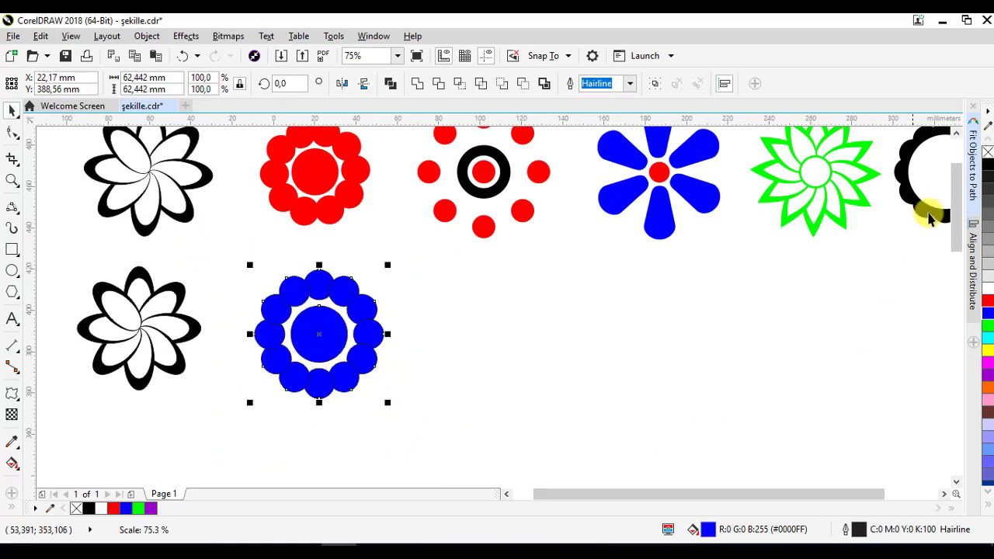
pyautogui.rightClick(988, 151)
# Fill the central circle of the blue ornament with purple and deselect it.
pyautogui.click(321, 330)
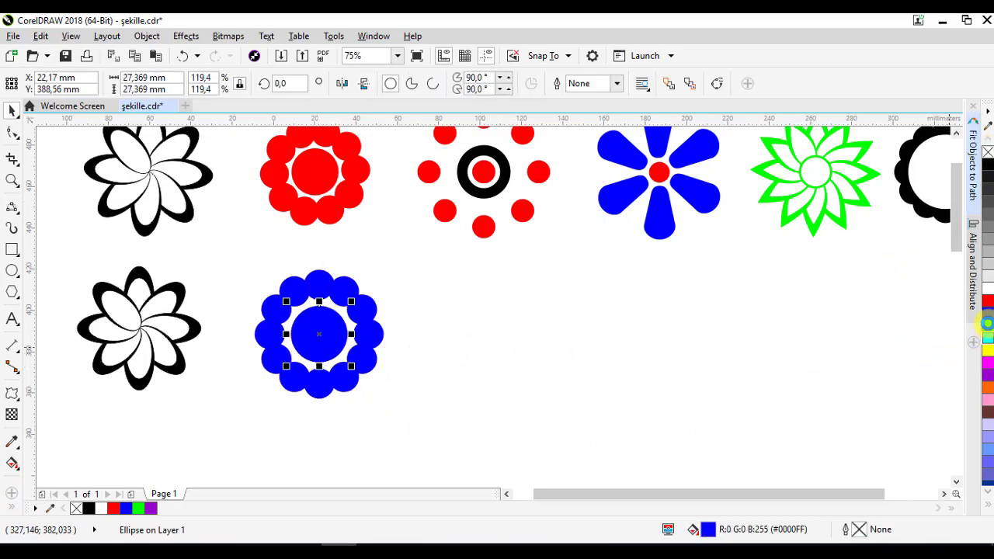
pyautogui.click(987, 323)
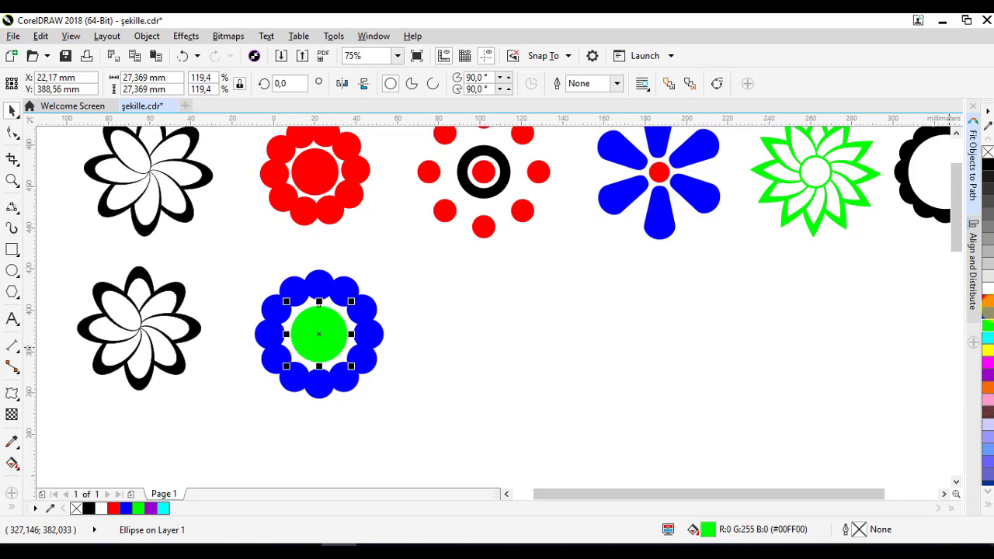
pyautogui.click(987, 381)
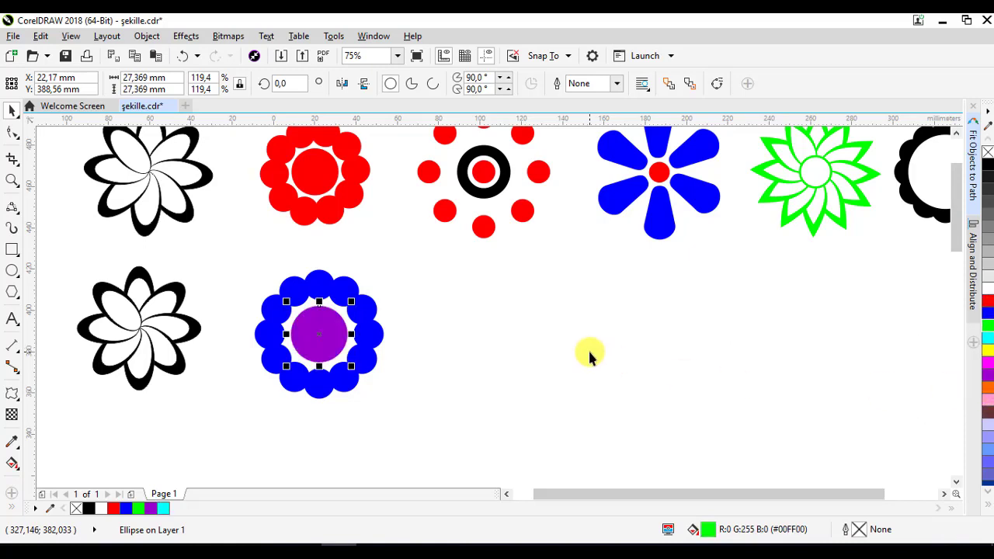
pyautogui.click(587, 351)
# Select all thirteen circles of the blue and purple ornament, shift them slightly left, and group them.
pyautogui.moveTo(239, 249); pyautogui.dragTo(445, 411)
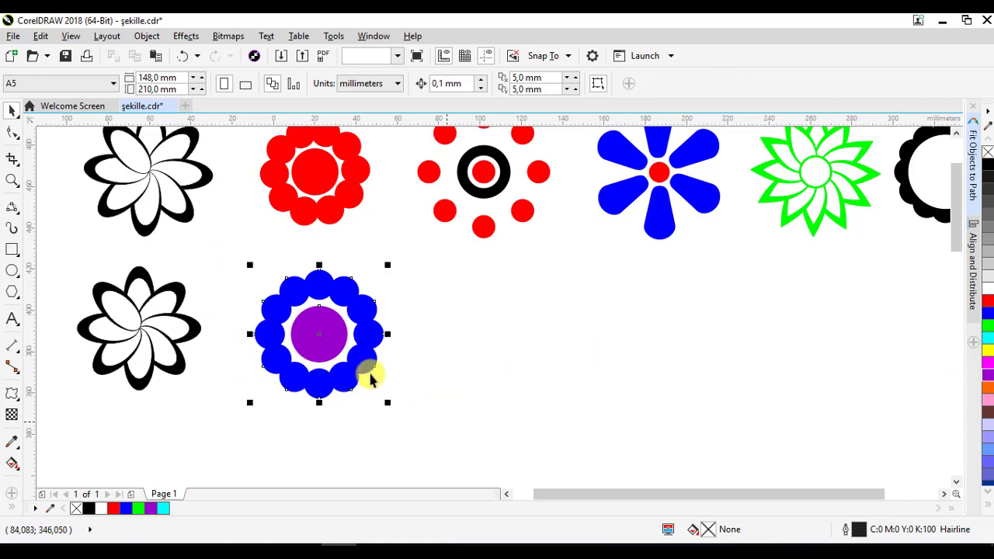
pyautogui.moveTo(368, 355); pyautogui.dragTo(352, 355)
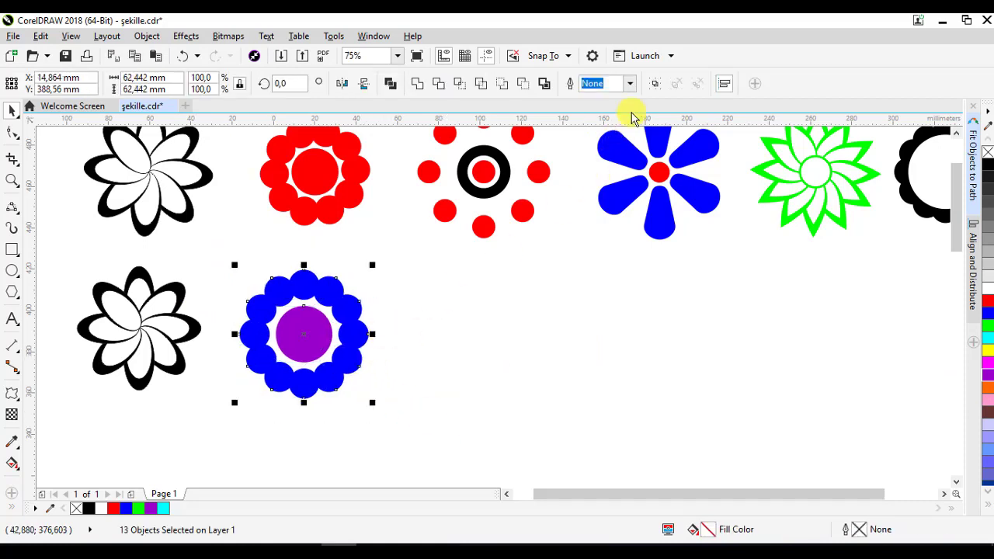
pyautogui.hotkey('ctrl', 'g')
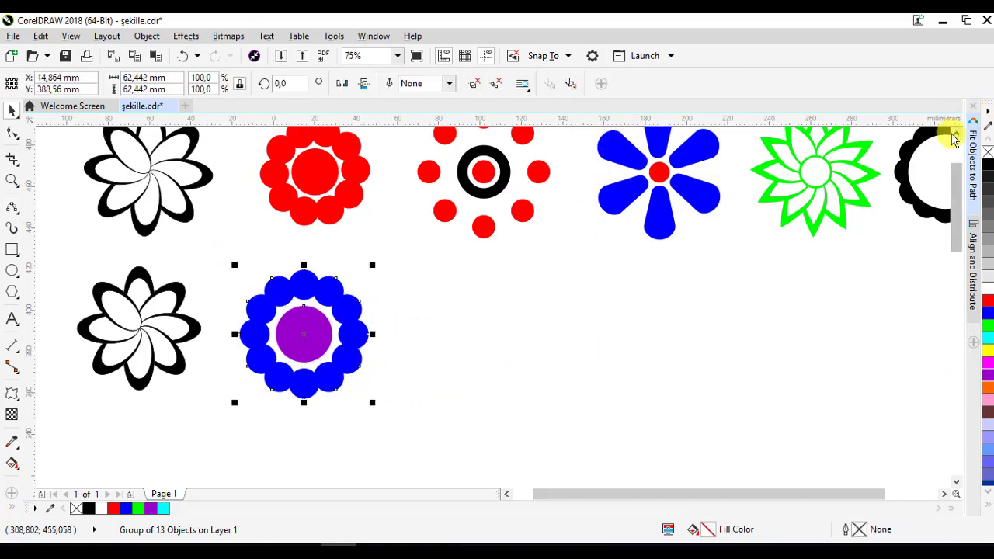
# Draw a circle about 32.8 mm in diameter below the red-dot sample, with concentric copies about 18.9 mm and 10.5 mm inside it.
pyautogui.scroll(1, 701, 275)
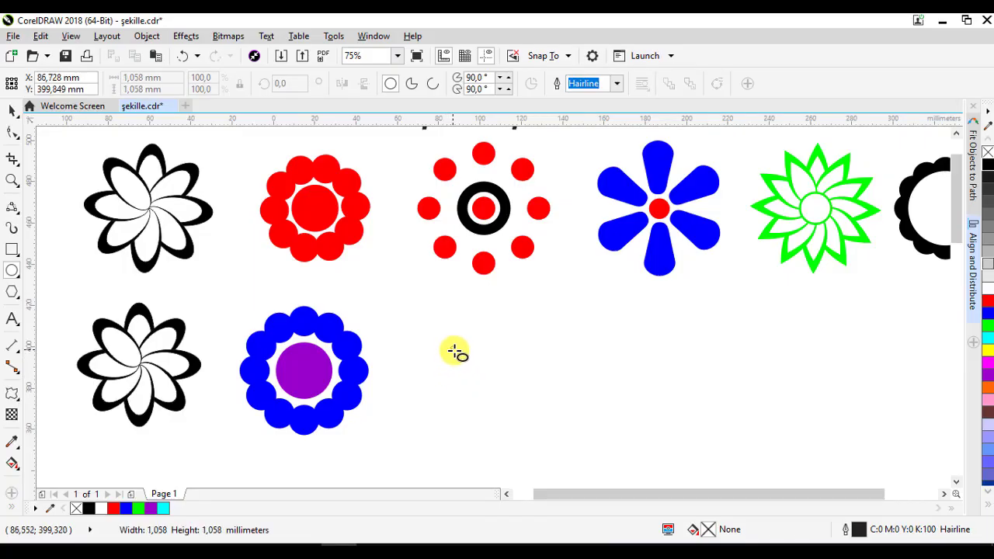
pyautogui.moveTo(454, 351); pyautogui.dragTo(593, 505)
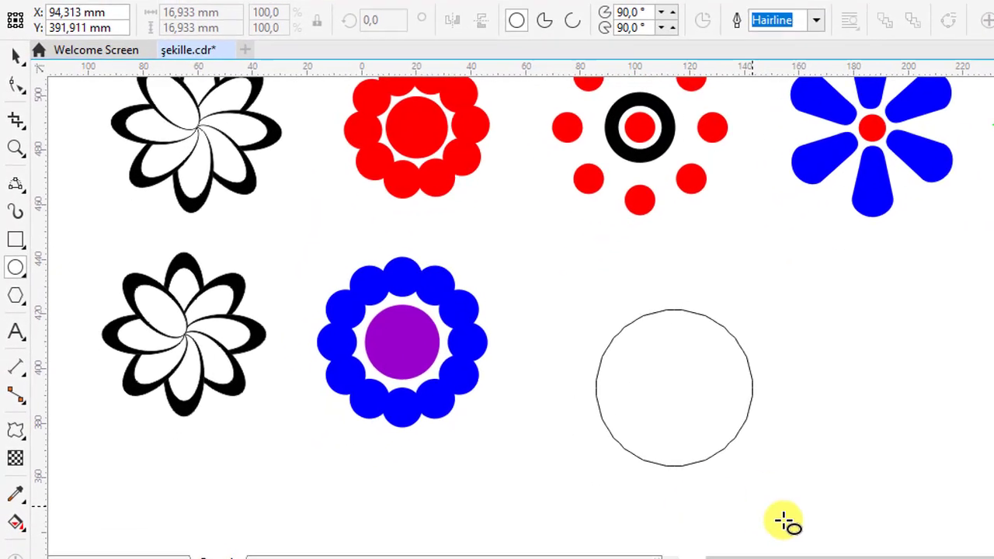
pyautogui.moveTo(785, 522); pyautogui.dragTo(675, 377)
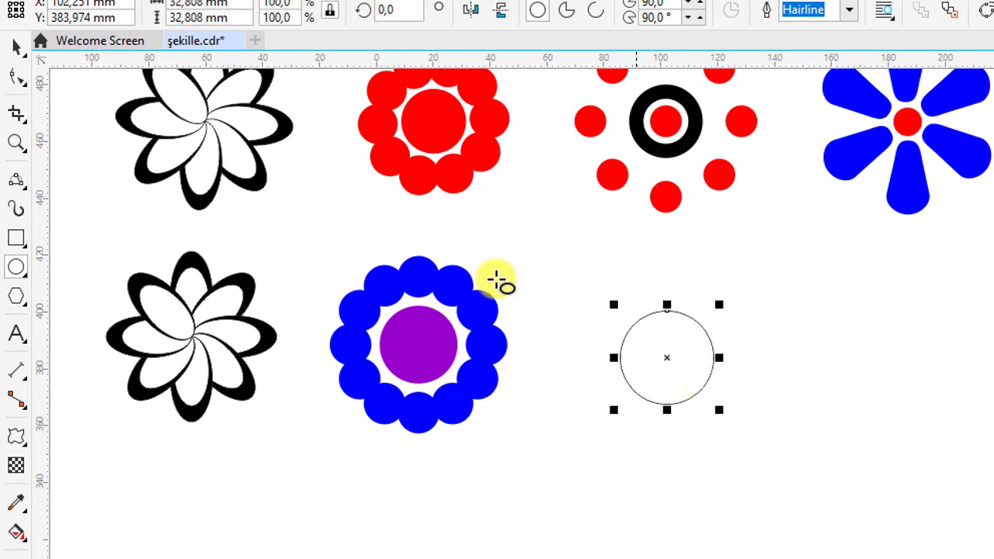
pyautogui.click(17, 47)
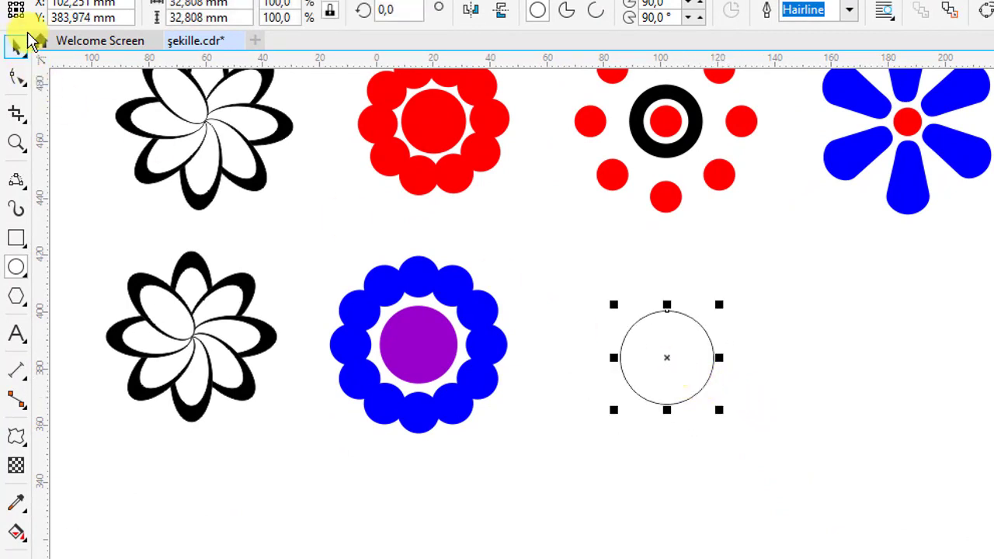
pyautogui.moveTo(676, 372); pyautogui.dragTo(666, 358)
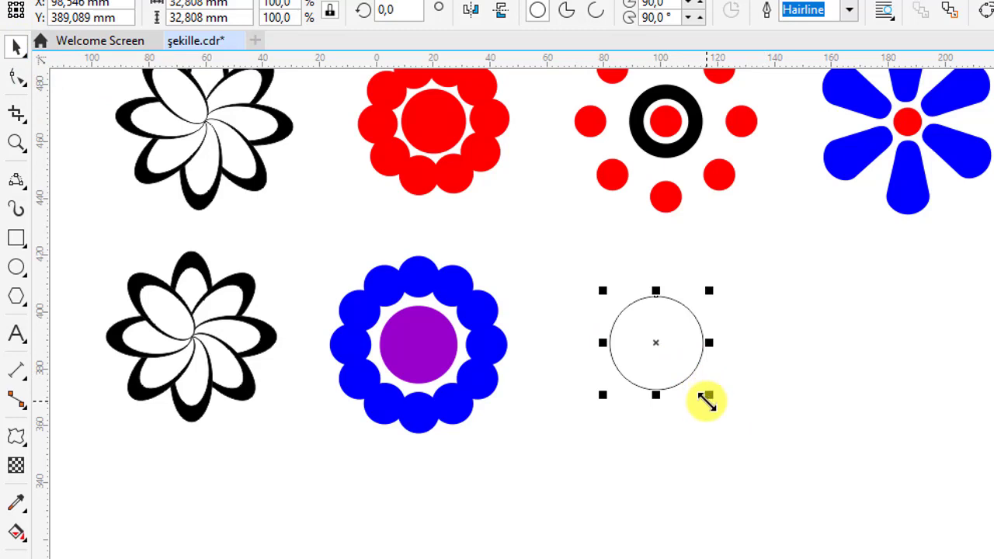
pyautogui.moveTo(707, 394); pyautogui.dragTo(676, 369)
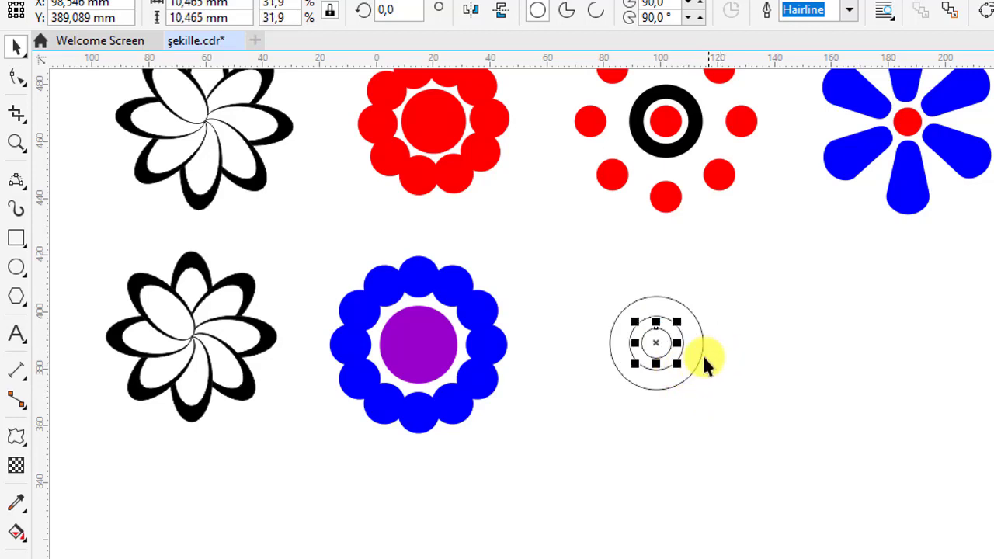
# Fill the outer concentric circle with black, the middle one with white, and the innermost one with red.
pyautogui.click(695, 357)
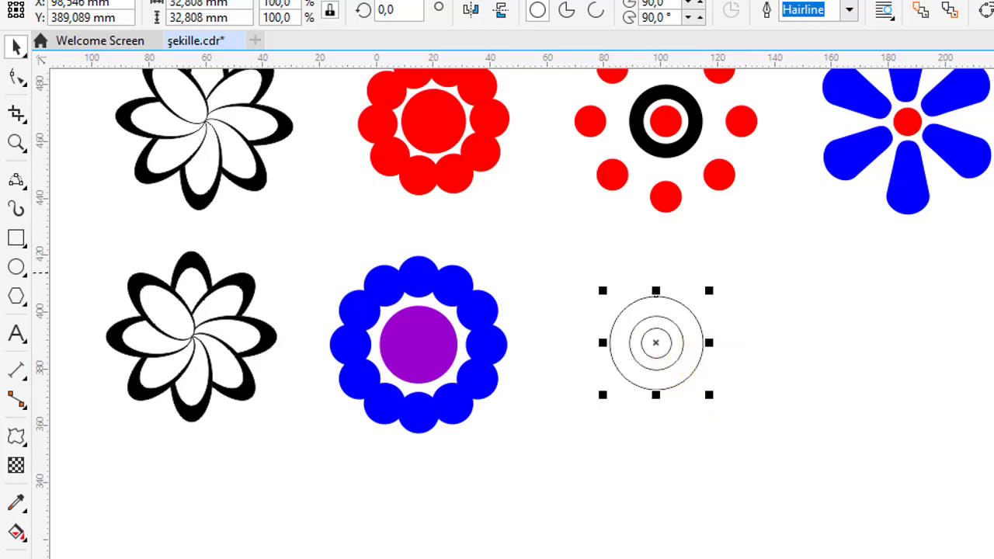
pyautogui.click(990, 304)
pyautogui.click(932, 305)
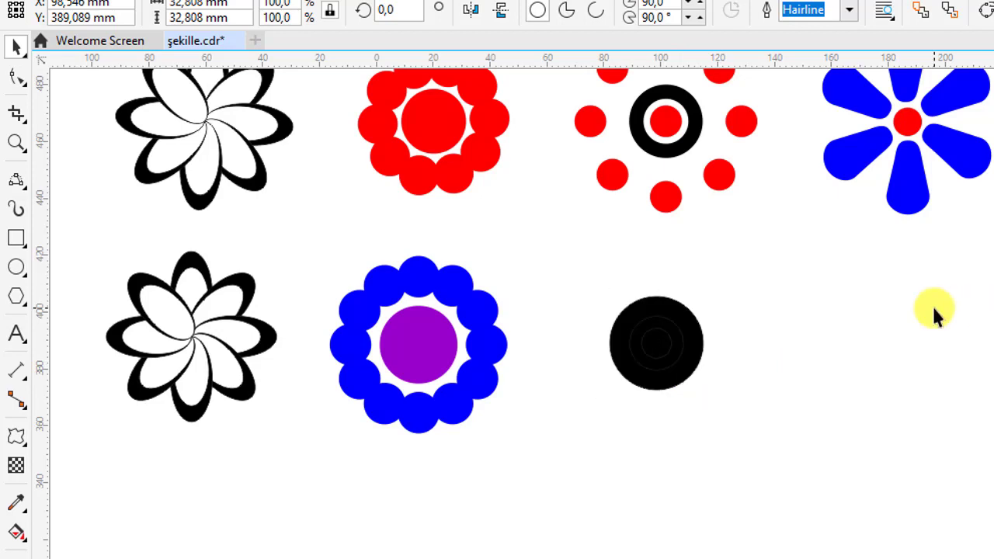
pyautogui.click(656, 371)
pyautogui.click(990, 303)
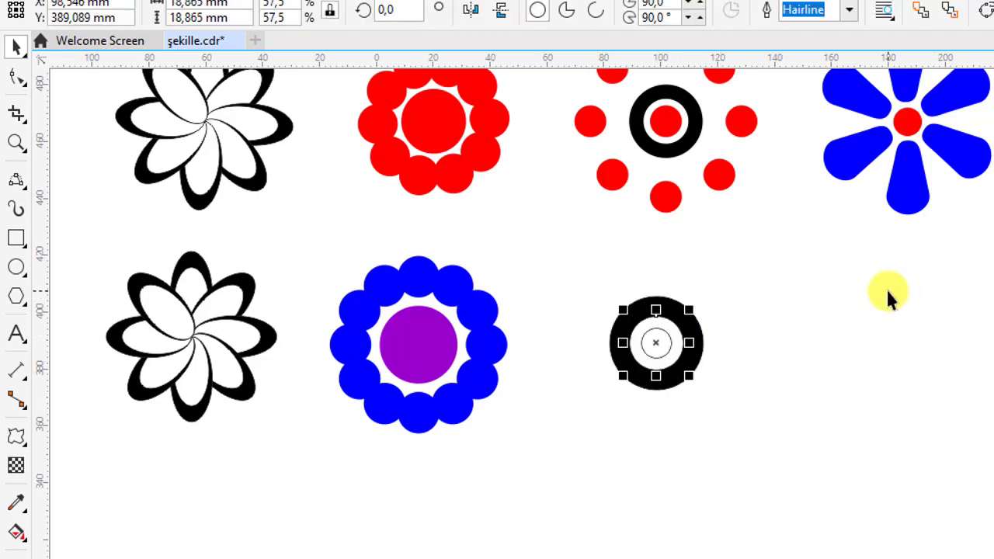
pyautogui.click(886, 287)
pyautogui.click(660, 343)
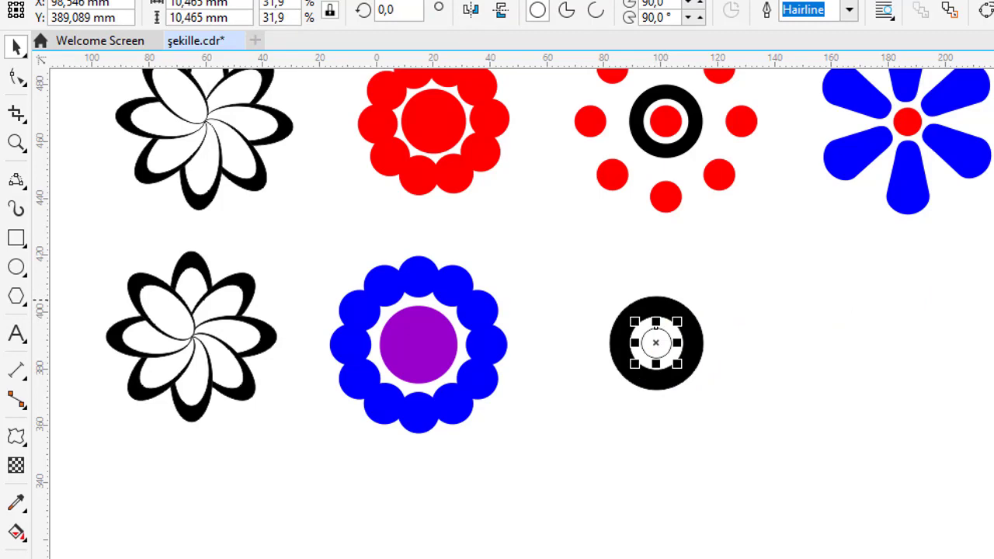
pyautogui.click(990, 310)
pyautogui.click(912, 309)
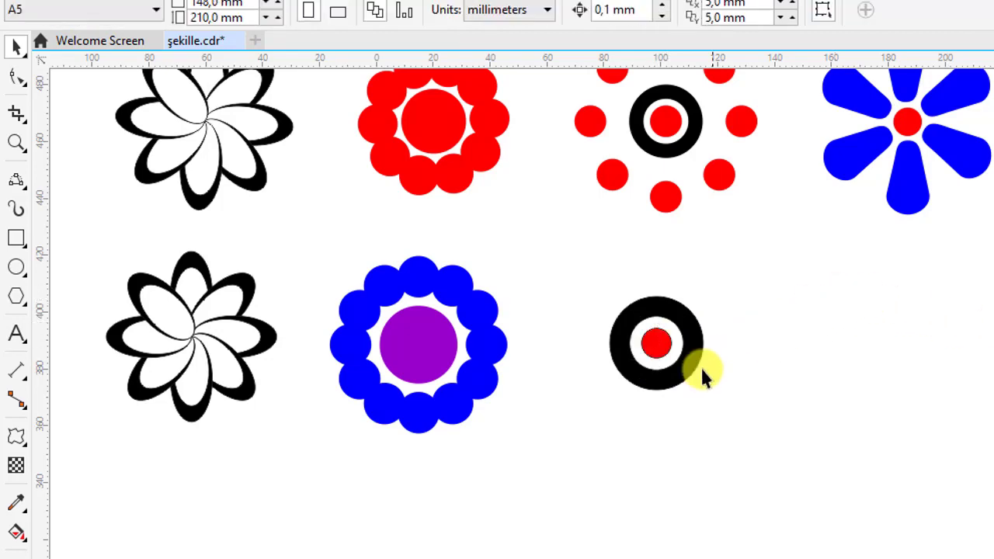
# Trim the black outer circle with the white middle circle and deselect both objects.
pyautogui.click(650, 365)
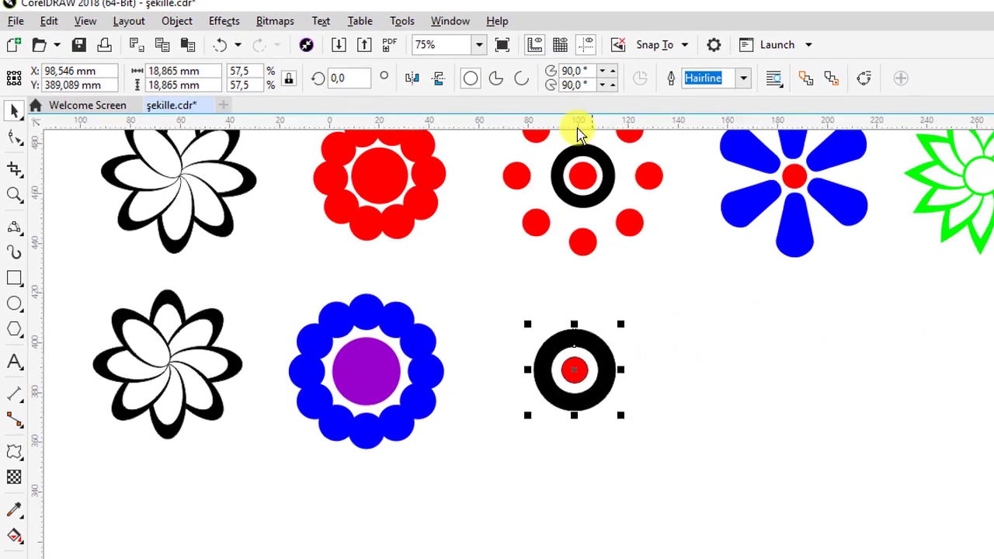
pyautogui.hotkey('ctrl', 'shift', 'q')
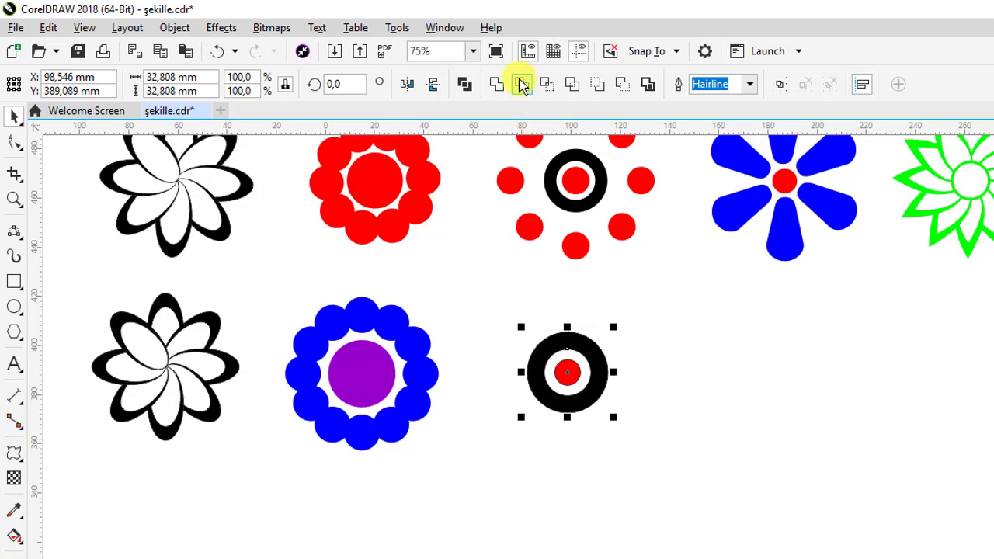
pyautogui.click(521, 86)
pyautogui.click(726, 371)
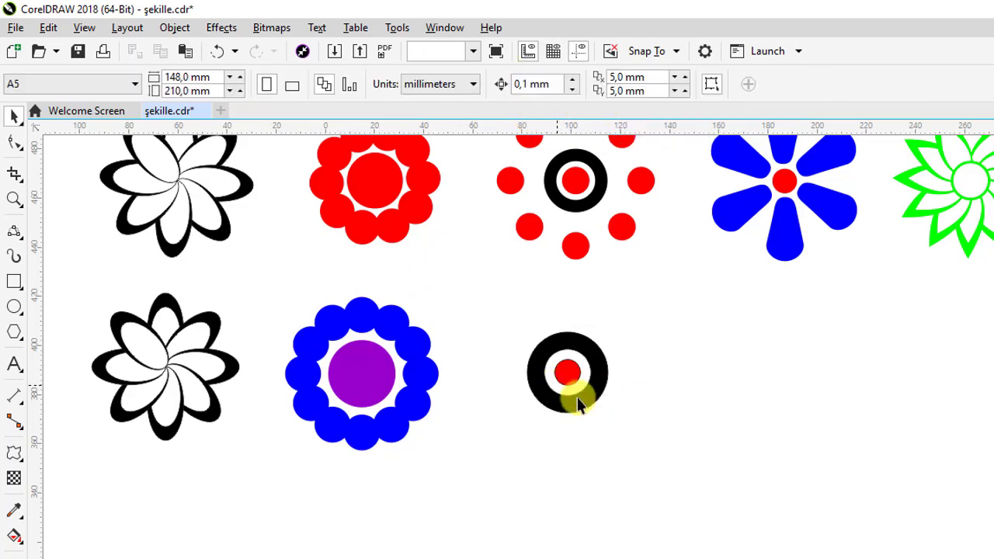
# Move the white middle circle out of the black ring and delete it, and place a copy of the red circle directly above the ring.
pyautogui.moveTo(577, 397); pyautogui.dragTo(756, 417)
pyautogui.press('Delete')
pyautogui.click(571, 379)
pyautogui.moveTo(572, 377); pyautogui.dragTo(573, 292)
# Set the upper red circle's rotation centre to the ring's centre and create a copy rotated 30° clockwise around it.
pyautogui.click(573, 290)
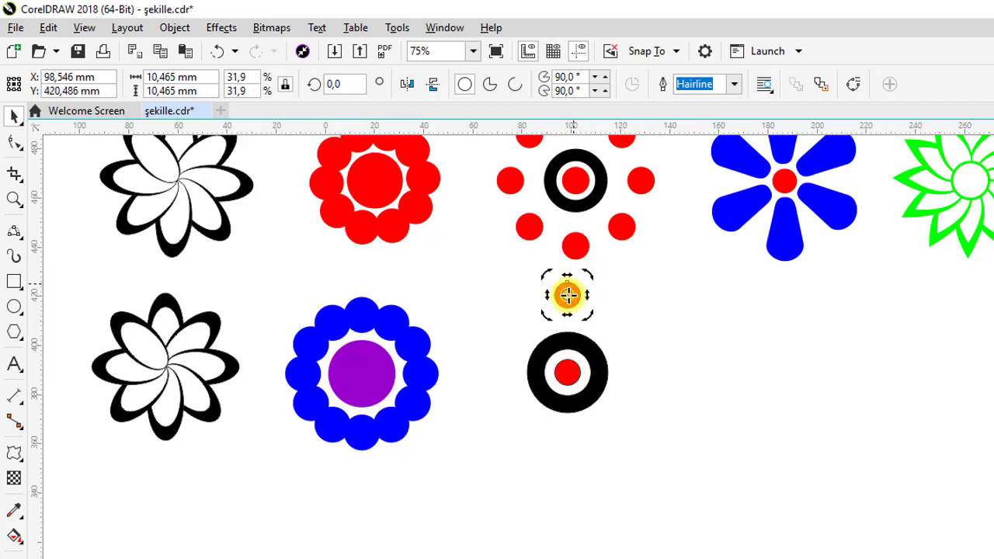
pyautogui.moveTo(570, 295); pyautogui.dragTo(567, 372)
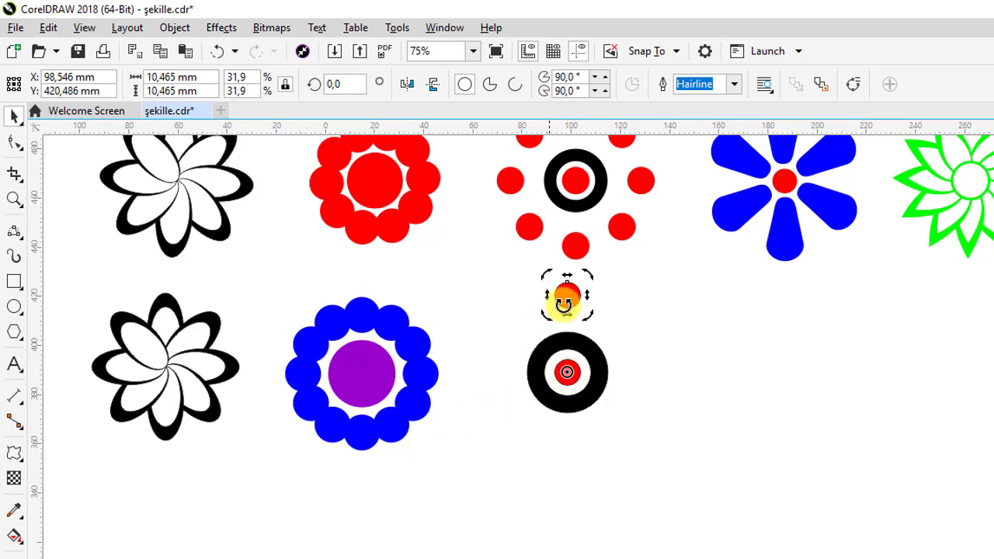
pyautogui.moveTo(593, 282); pyautogui.dragTo(635, 293)
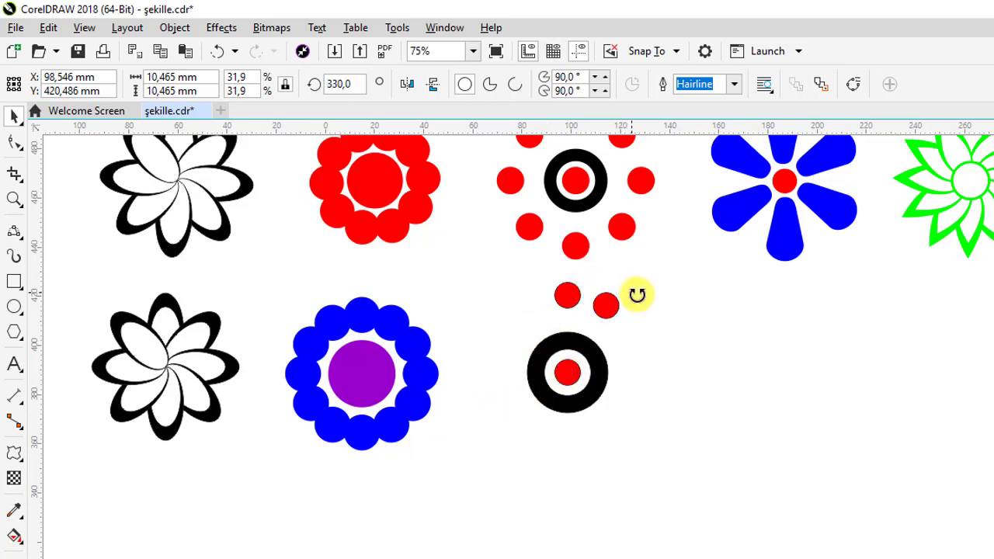
# Repeat the 30° rotated duplication until twelve red circles surround the black ring.
pyautogui.hotkey('ctrl', 'r')
pyautogui.hotkey('ctrl', 'r')
pyautogui.hotkey('ctrl', 'r')
pyautogui.hotkey('ctrl', 'r')
pyautogui.hotkey('ctrl', 'r')
pyautogui.hotkey('ctrl', 'r')
pyautogui.hotkey('ctrl', 'r')
pyautogui.hotkey('ctrl', 'r')
pyautogui.hotkey('ctrl', 'r')
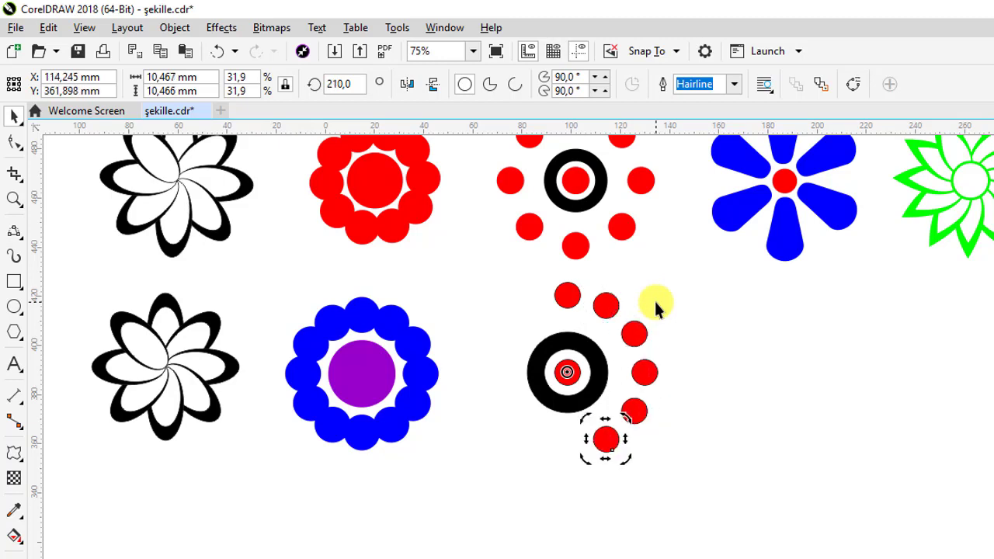
pyautogui.hotkey('ctrl', 'r')
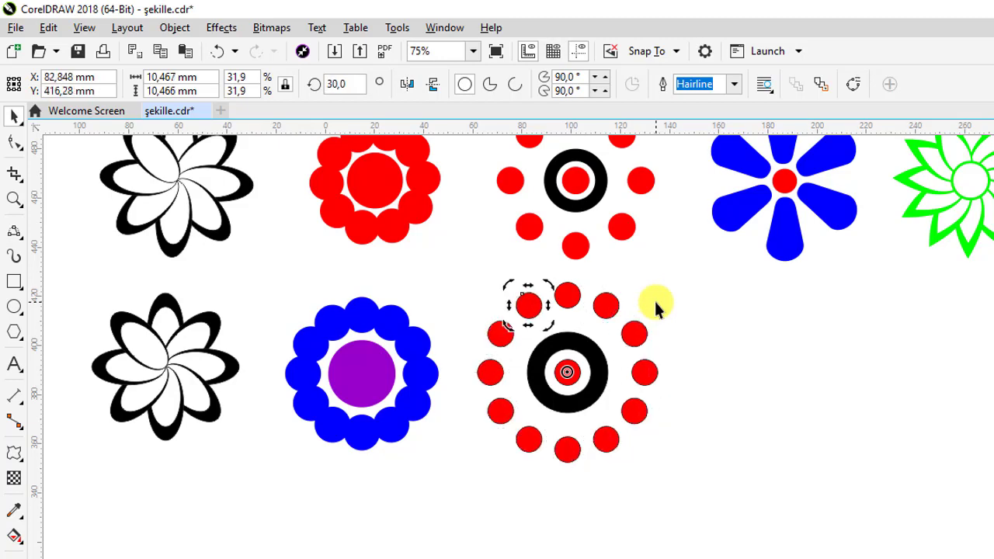
# Select the whole new red-dot ornament, remove its outlines, and scale it down from its centre to about 62.1 mm across.
pyautogui.click(727, 309)
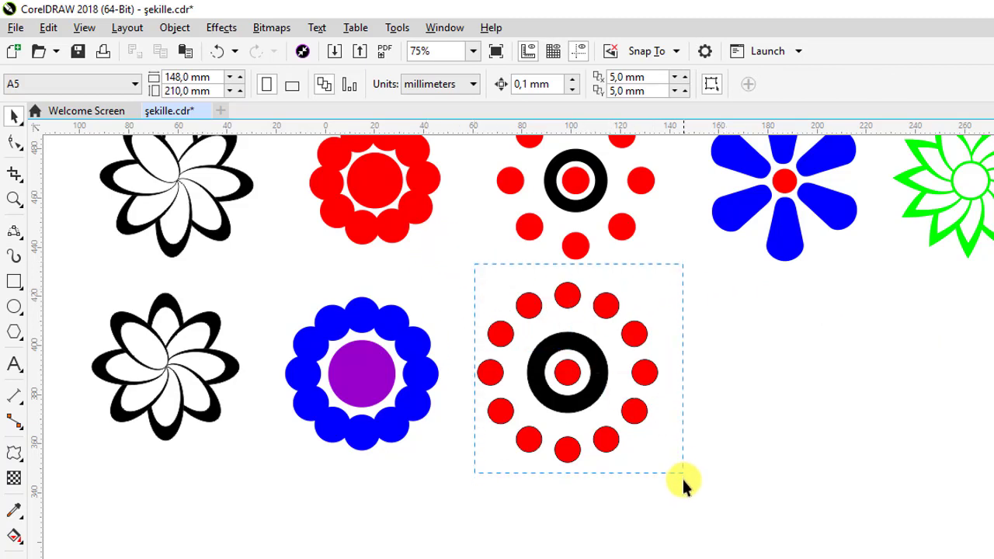
pyautogui.moveTo(682, 481); pyautogui.dragTo(682, 481)
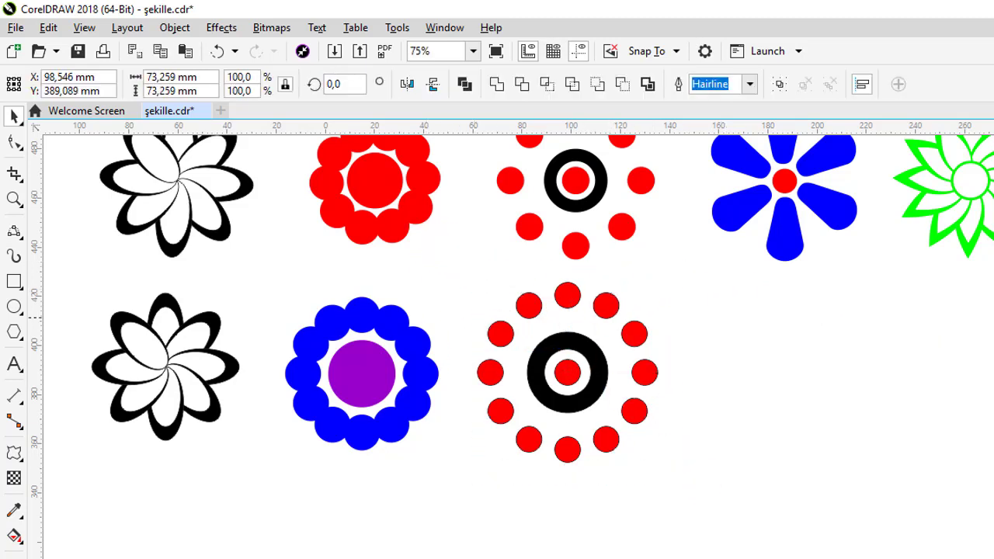
pyautogui.moveTo(663, 471); pyautogui.dragTo(651, 466)
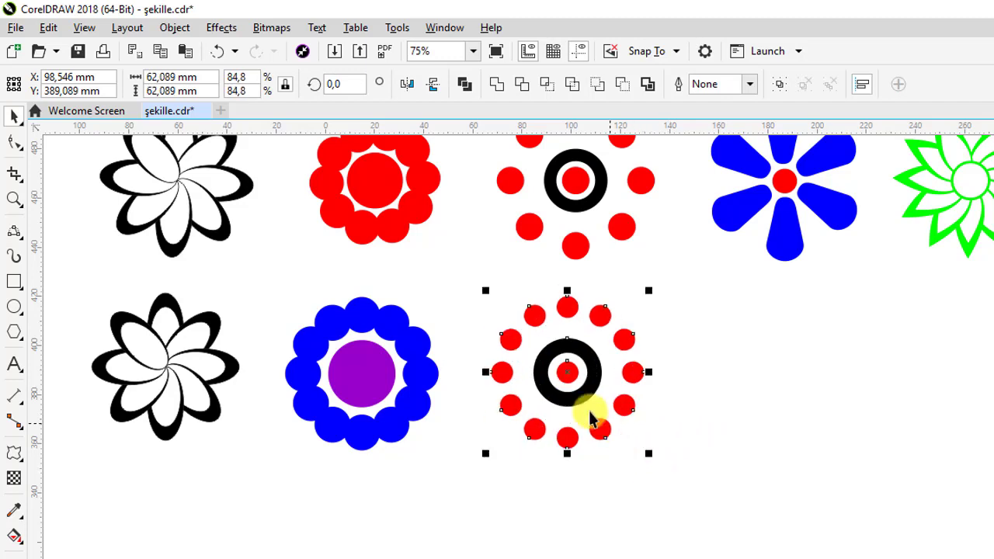
# Shift the red-dot ornament slightly down and to the right, group its objects, and deselect it.
pyautogui.click(575, 378)
pyautogui.moveTo(577, 381); pyautogui.dragTo(579, 386)
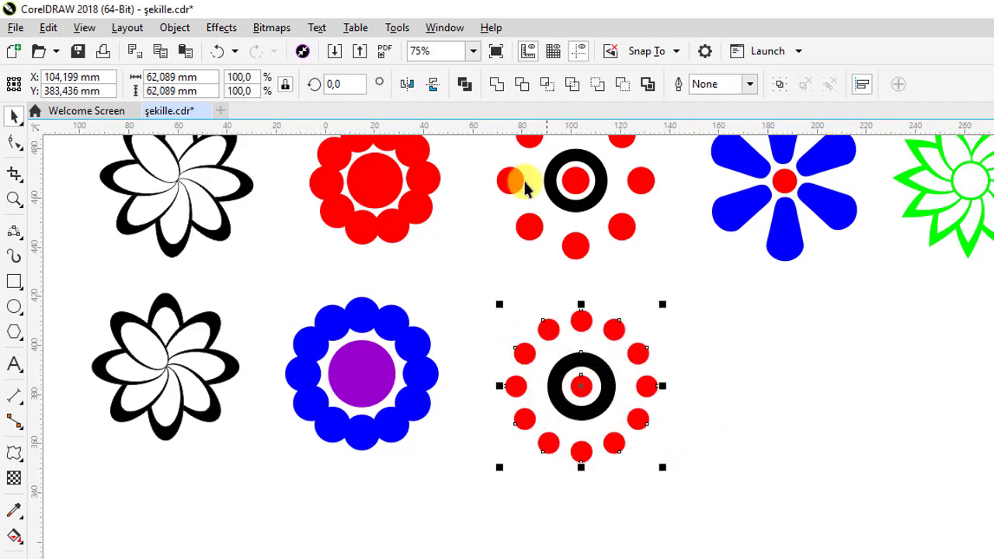
pyautogui.click(779, 83)
pyautogui.hscroll(2, 675, 396)
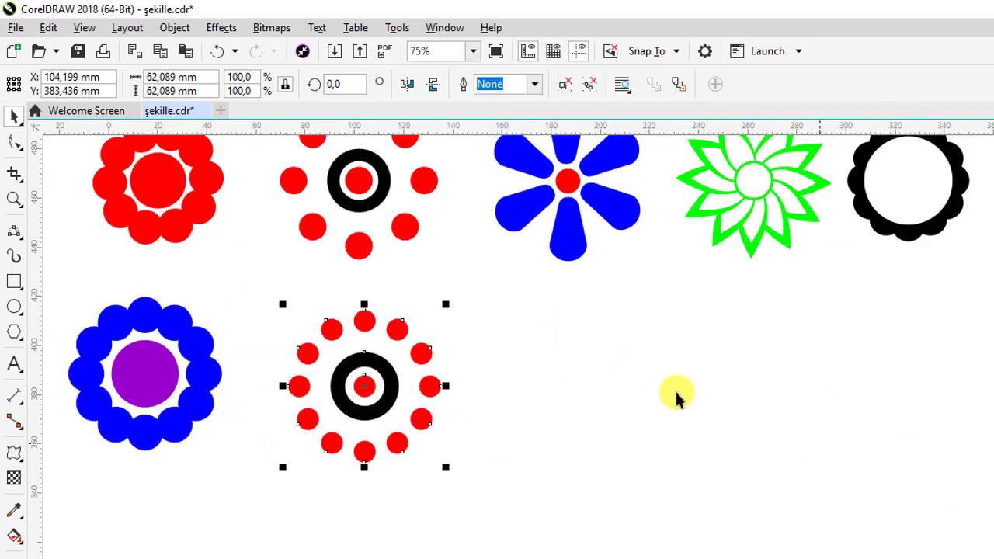
pyautogui.click(549, 322)
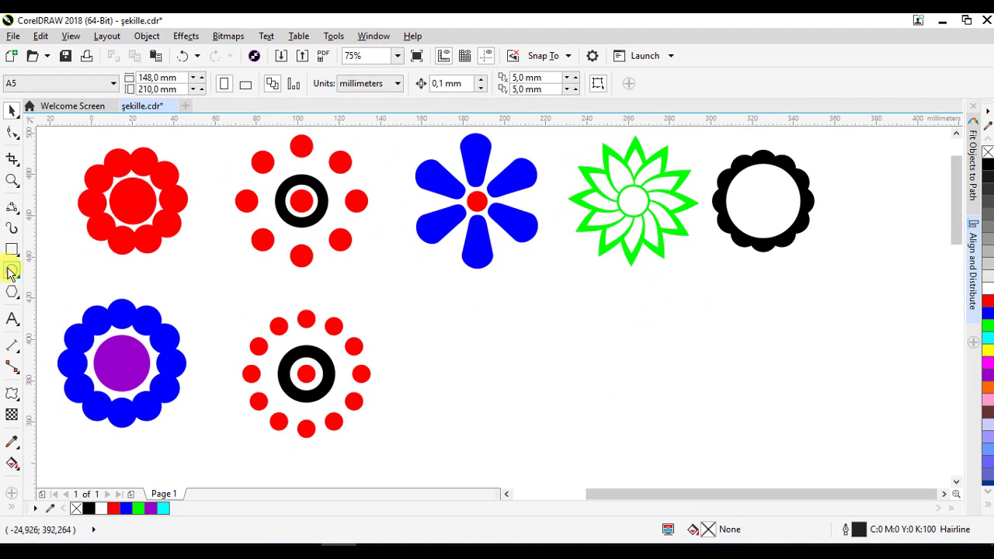
# Draw a circle about 9.2 mm in diameter below the blue-petal sample, fill it with red, and remove its outline.
pyautogui.click(11, 270)
pyautogui.moveTo(463, 365); pyautogui.dragTo(477, 381)
pyautogui.click(988, 300)
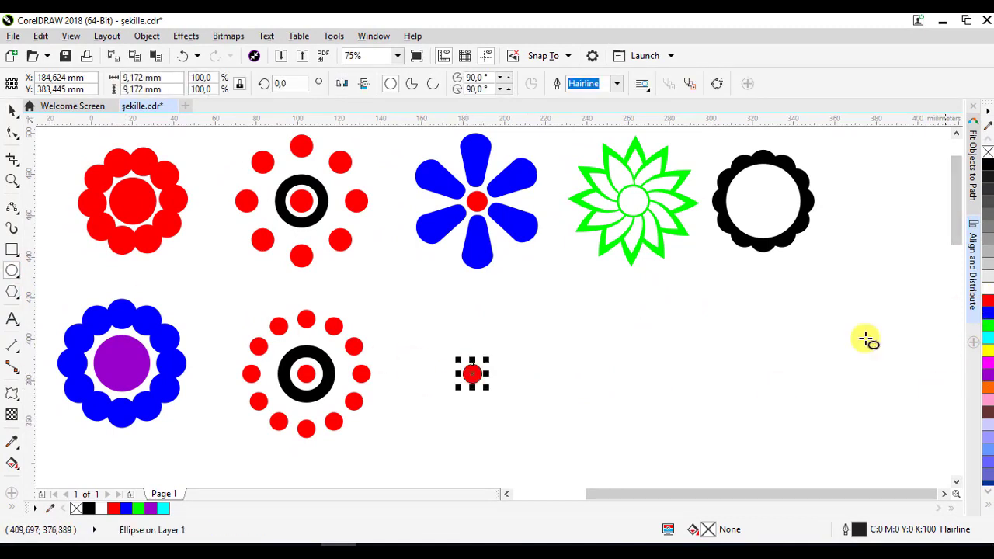
pyautogui.click(13, 110)
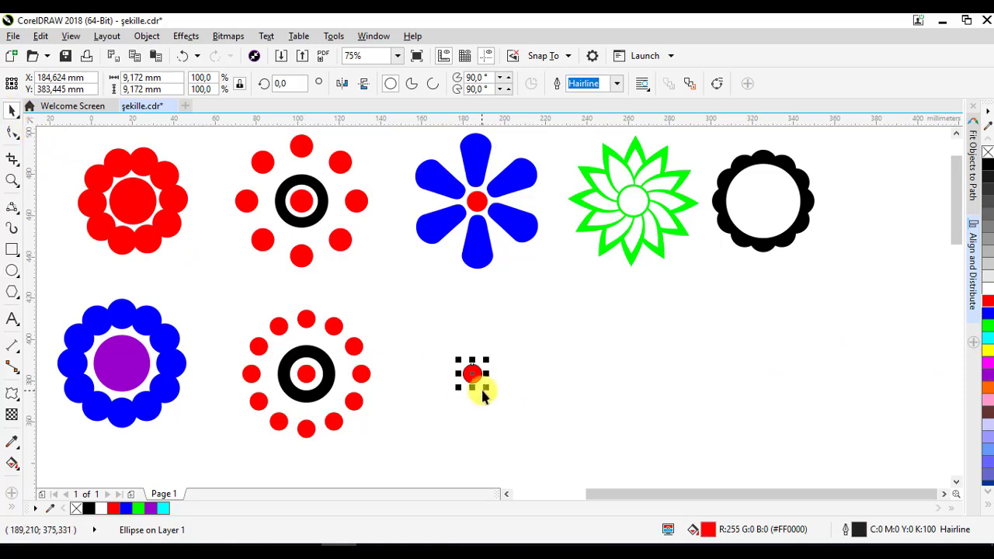
pyautogui.click(476, 375)
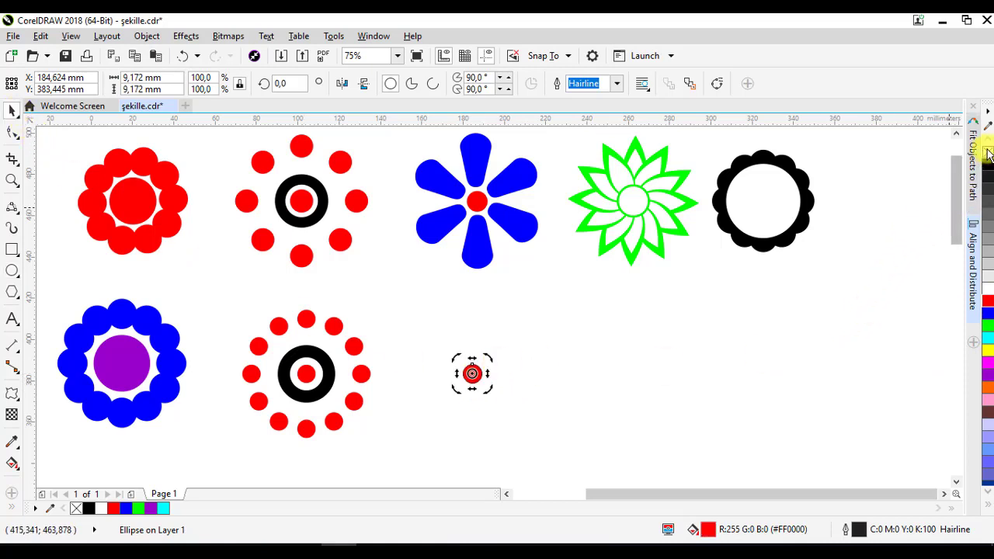
pyautogui.click(536, 382)
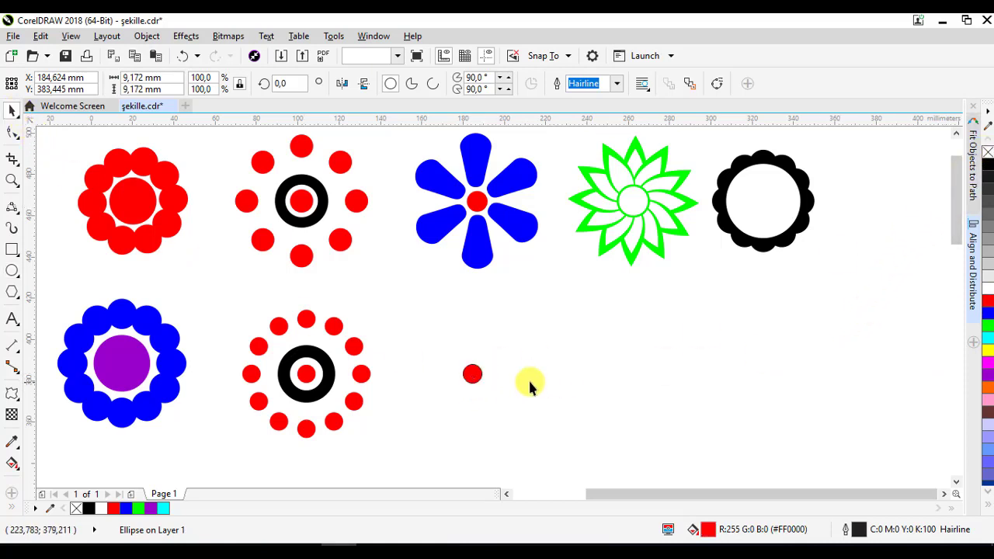
pyautogui.click(472, 375)
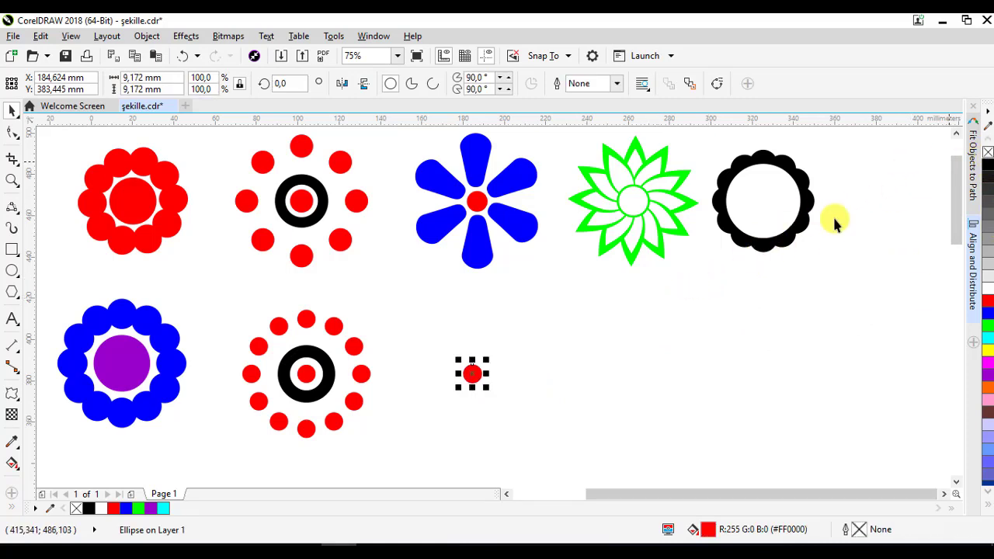
pyautogui.press('Escape')
# Draw a rectangle about 25 mm tall just above the new red circle and widen it to about 14.5 mm.
pyautogui.click(12, 250)
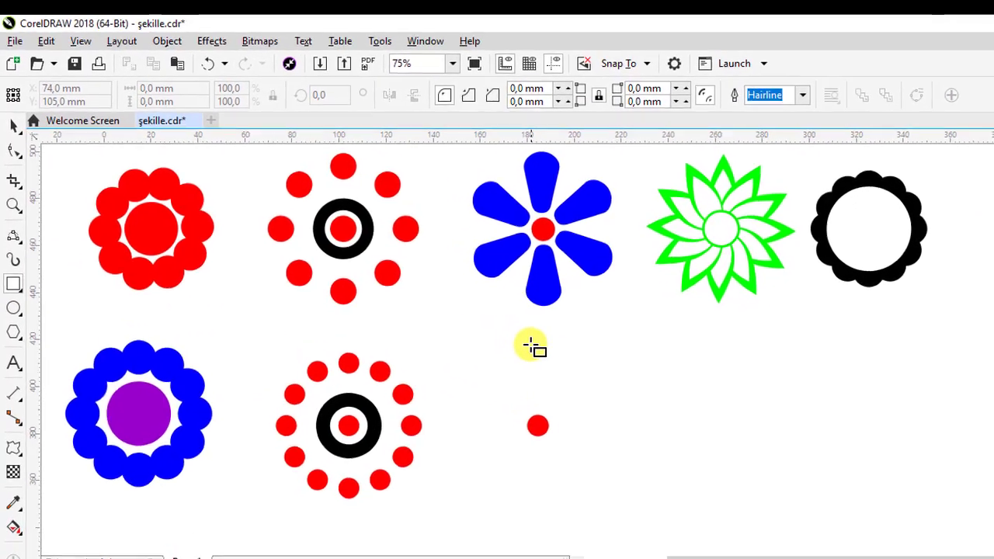
pyautogui.moveTo(530, 344); pyautogui.dragTo(584, 424)
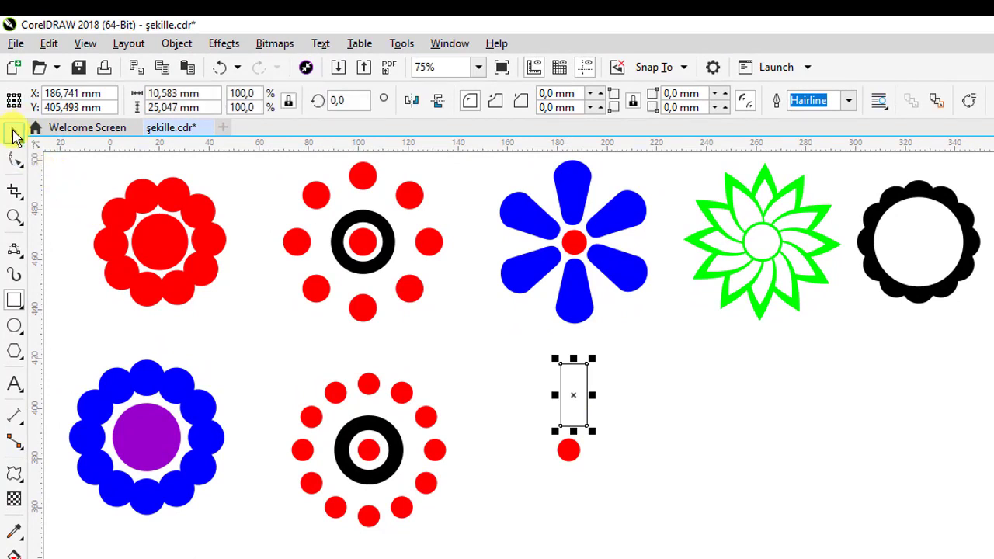
pyautogui.click(13, 135)
pyautogui.moveTo(581, 398)
pyautogui.mouseDown()
pyautogui.moveTo(568, 399)
pyautogui.moveTo(588, 395)
pyautogui.mouseUp()
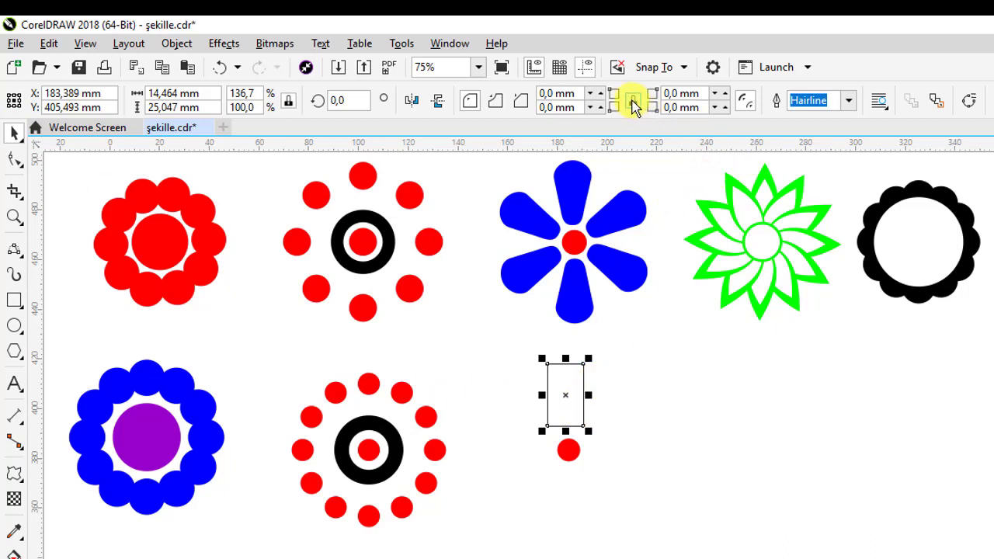
# Round all four corners of the rectangle together with a 10 mm radius, reduced to 9 mm.
pyautogui.click(691, 93)
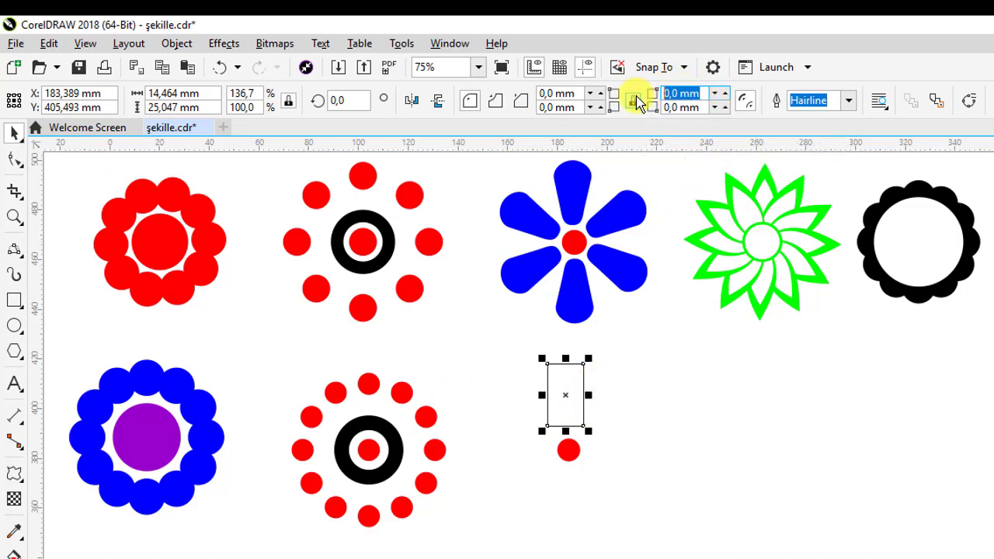
pyautogui.write('10')
pyautogui.press('Return')
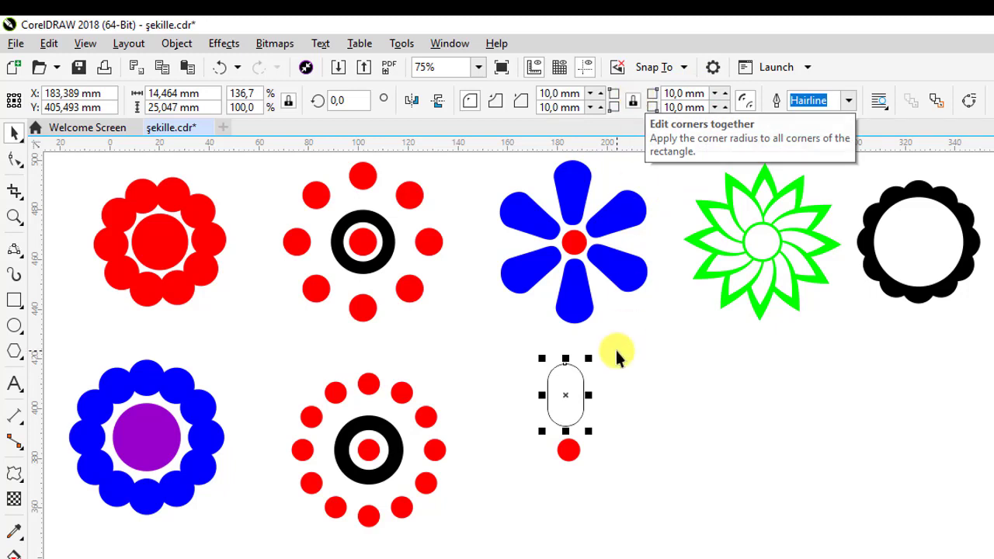
pyautogui.click(699, 93)
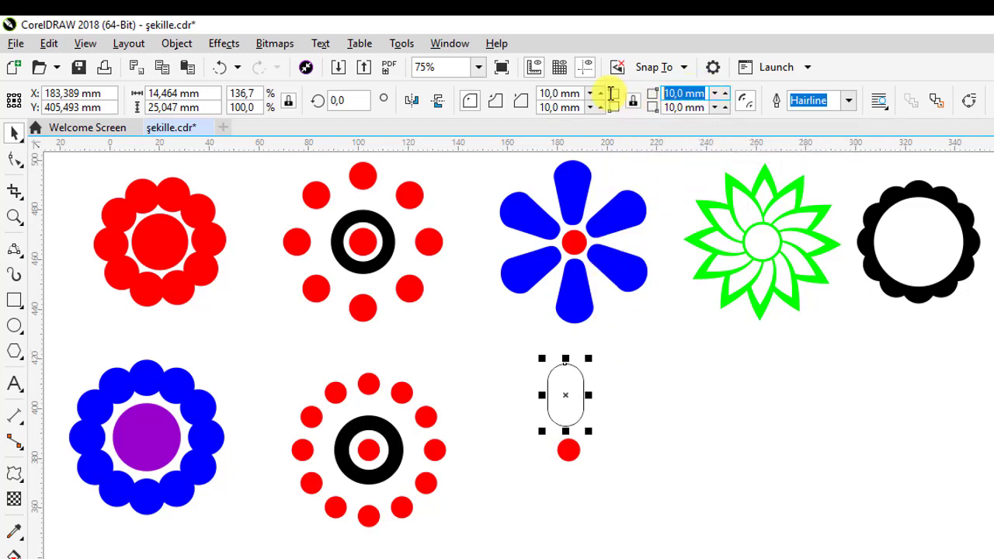
pyautogui.click(593, 102)
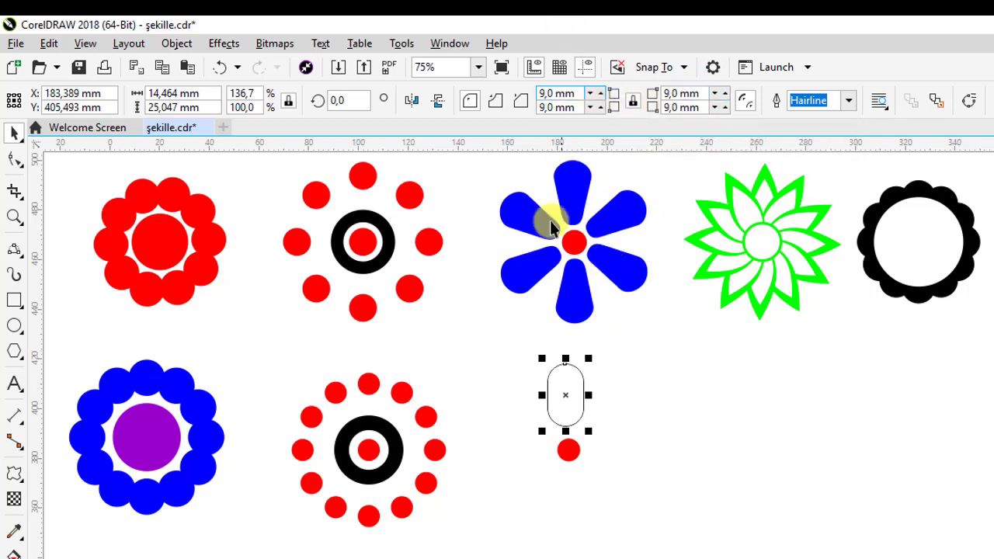
# Convert the rounded rectangle to curves and nudge its lower-left side node inward to taper that side.
pyautogui.scroll(2, 546, 442)
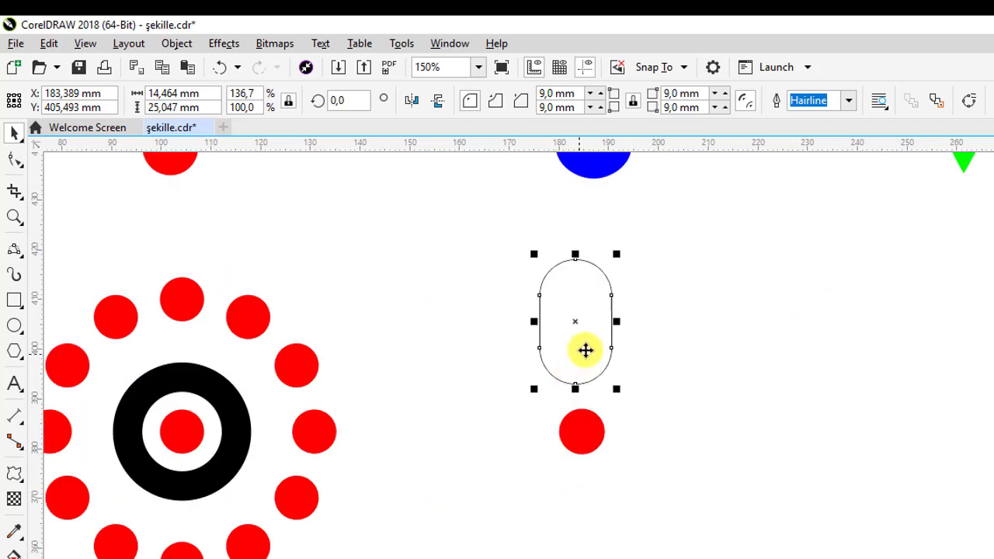
pyautogui.click(975, 105)
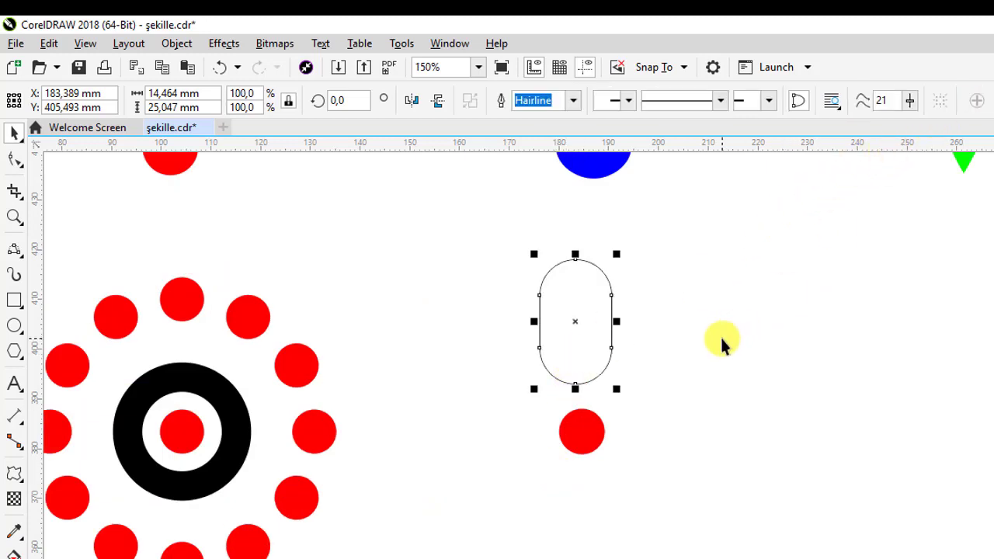
pyautogui.doubleClick(582, 327)
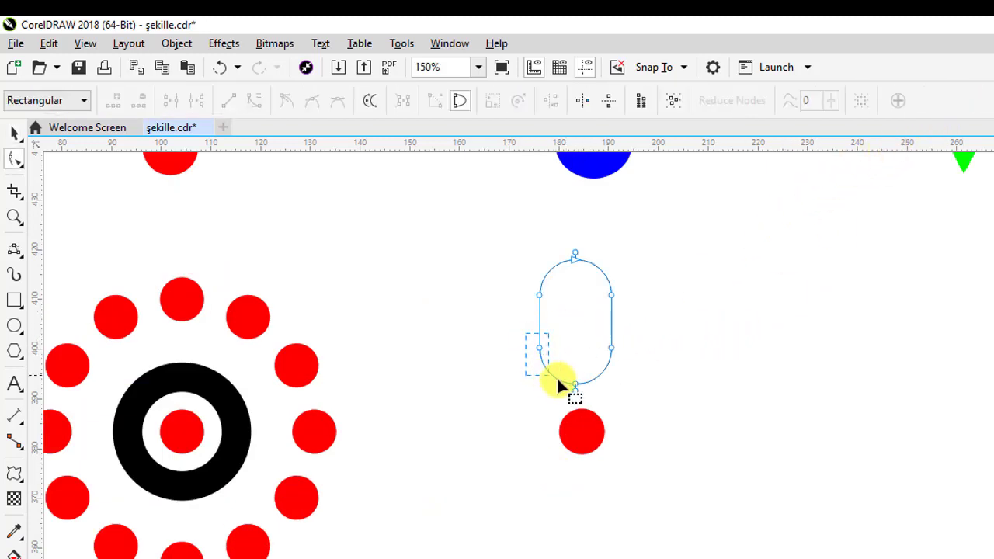
pyautogui.moveTo(556, 376); pyautogui.dragTo(559, 377)
pyautogui.press('Right')
pyautogui.press('Right')
pyautogui.press('Right')
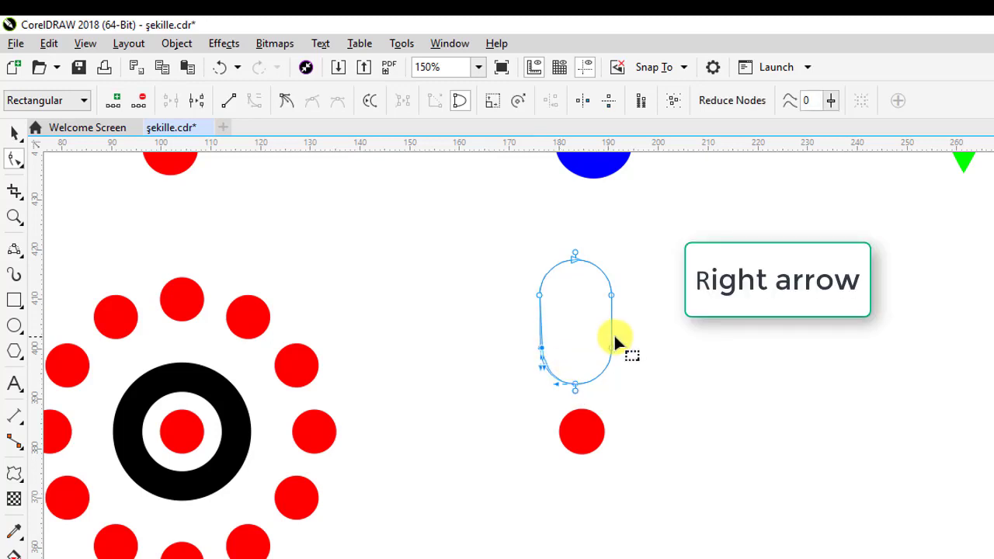
pyautogui.press('Right')
pyautogui.press('Right')
pyautogui.press('Right')
pyautogui.press('Right')
pyautogui.press('Right')
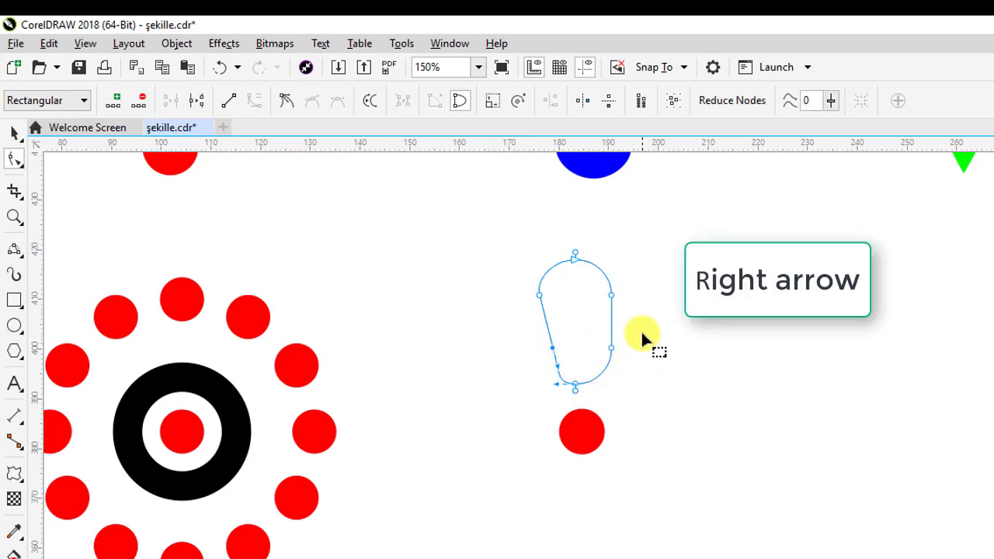
# Nudge the lower-right side node inward by a matching amount to form a symmetrical petal tapering downward.
pyautogui.moveTo(643, 333); pyautogui.dragTo(610, 363)
pyautogui.press('Left')
pyautogui.press('Left')
pyautogui.press('Left')
pyautogui.press('Left')
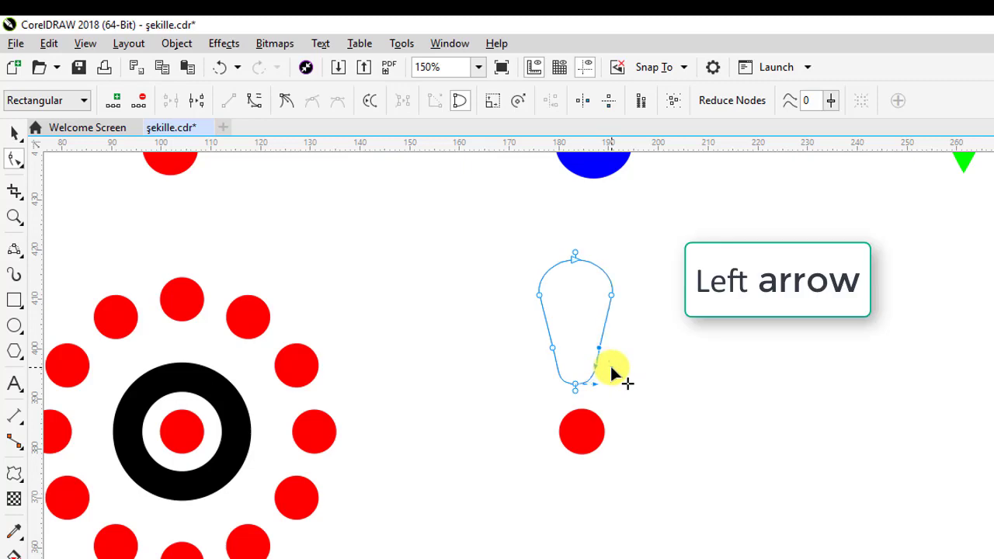
pyautogui.click(15, 133)
# Select the petal and the red circle and align their centres on one vertical line, keeping the petal above the circle.
pyautogui.scroll(-3, 541, 309)
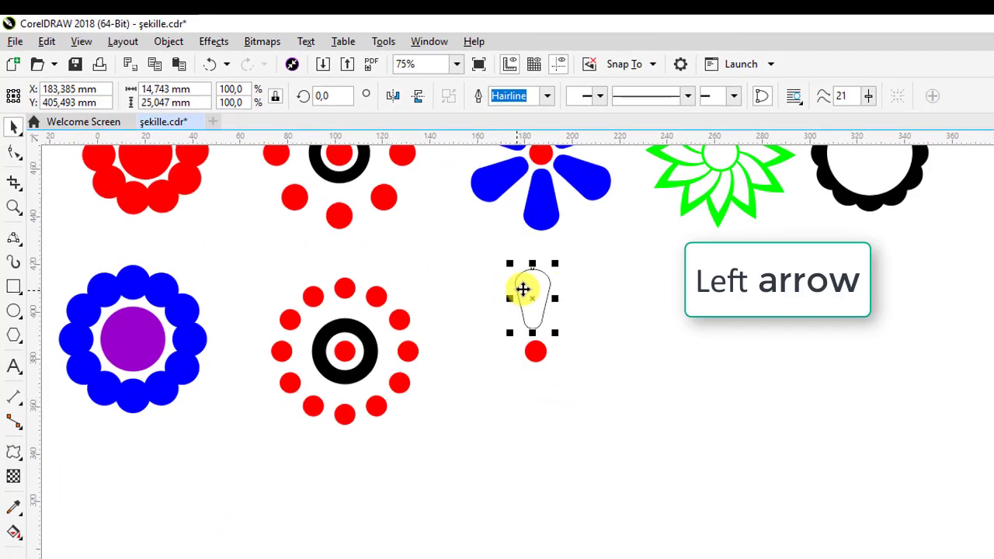
pyautogui.moveTo(506, 240); pyautogui.dragTo(474, 319)
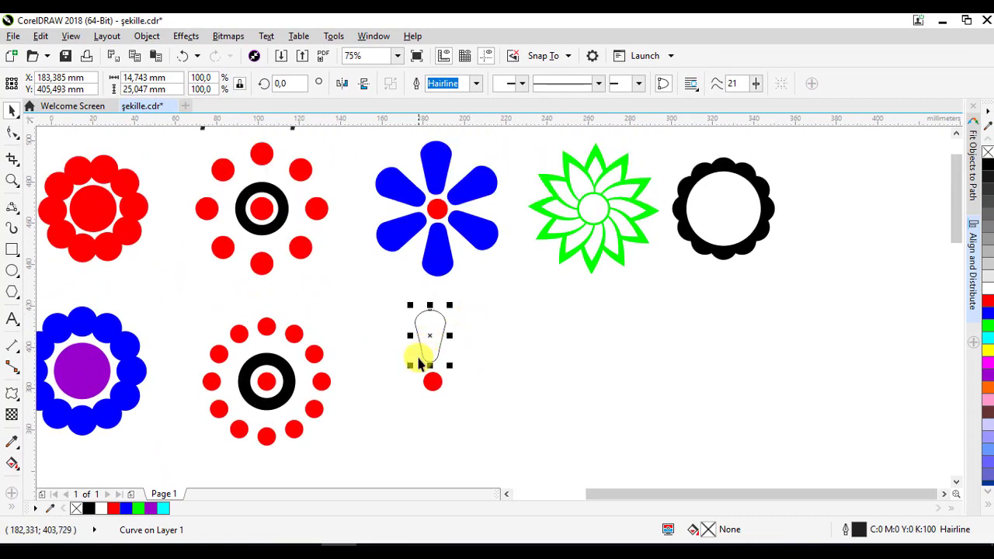
pyautogui.keyDown('shift'); pyautogui.click(440, 385); pyautogui.keyUp('shift')
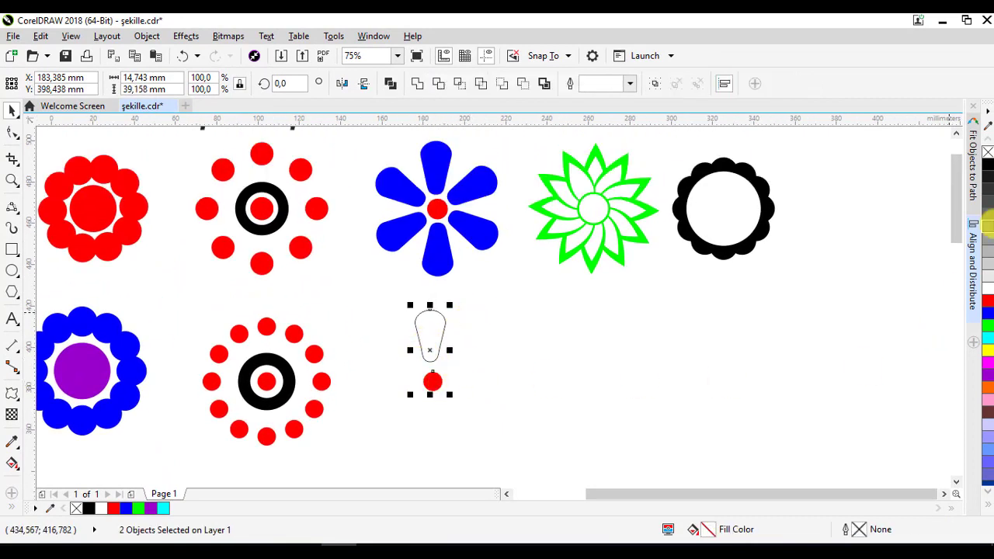
pyautogui.click(971, 256)
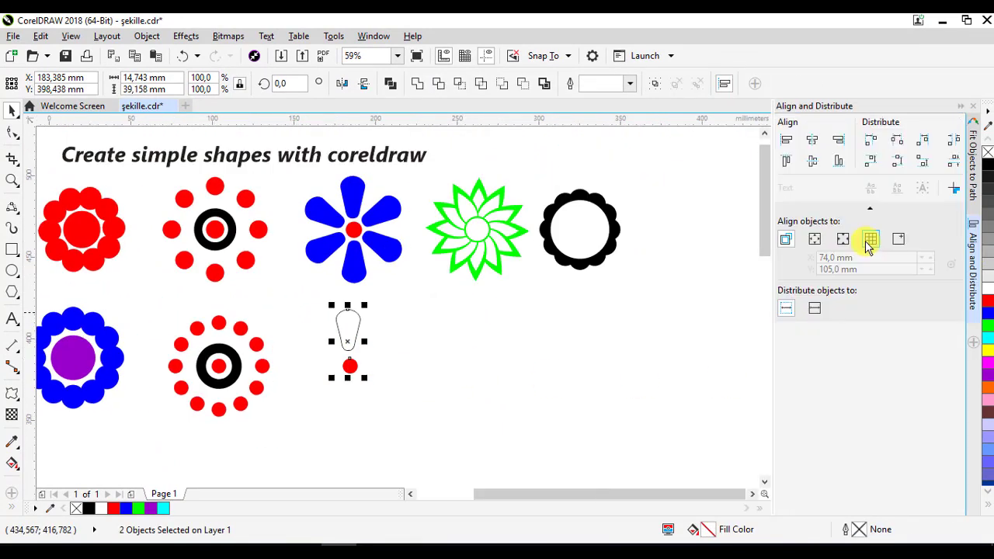
pyautogui.click(813, 161)
pyautogui.click(183, 56)
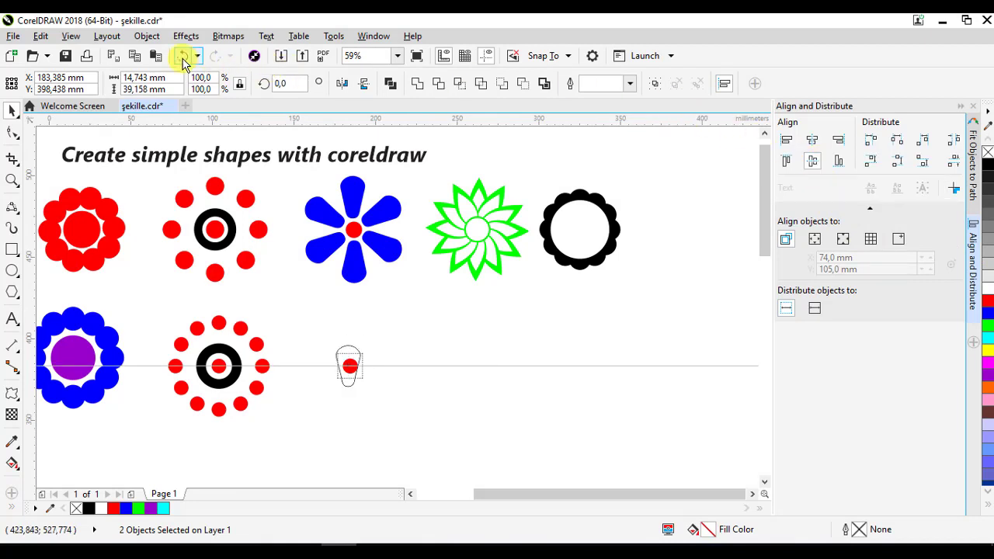
pyautogui.click(811, 141)
pyautogui.click(619, 296)
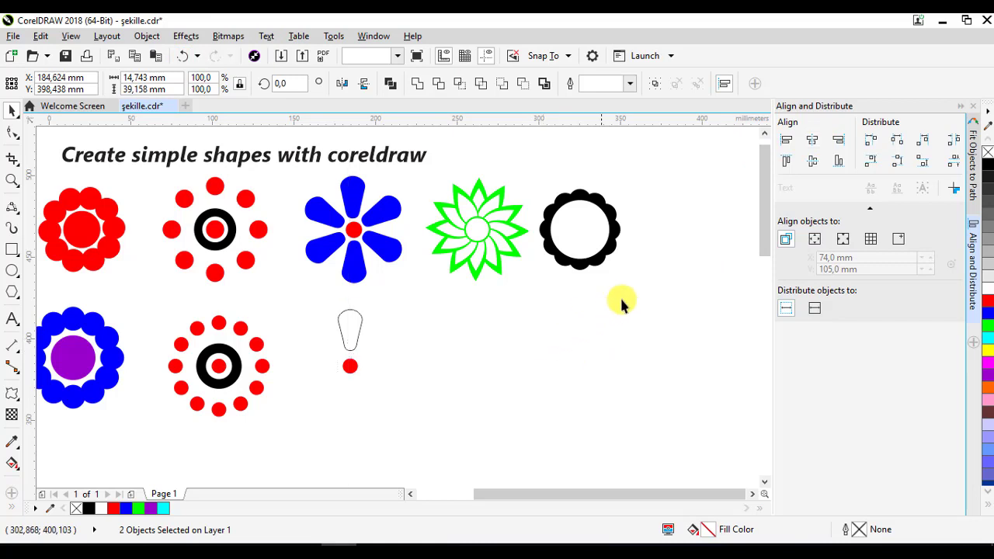
# Close the Align and Distribute docker and fill the petal above the red circle with blue (#0000FF).
pyautogui.click(971, 106)
pyautogui.scroll(2, 497, 328)
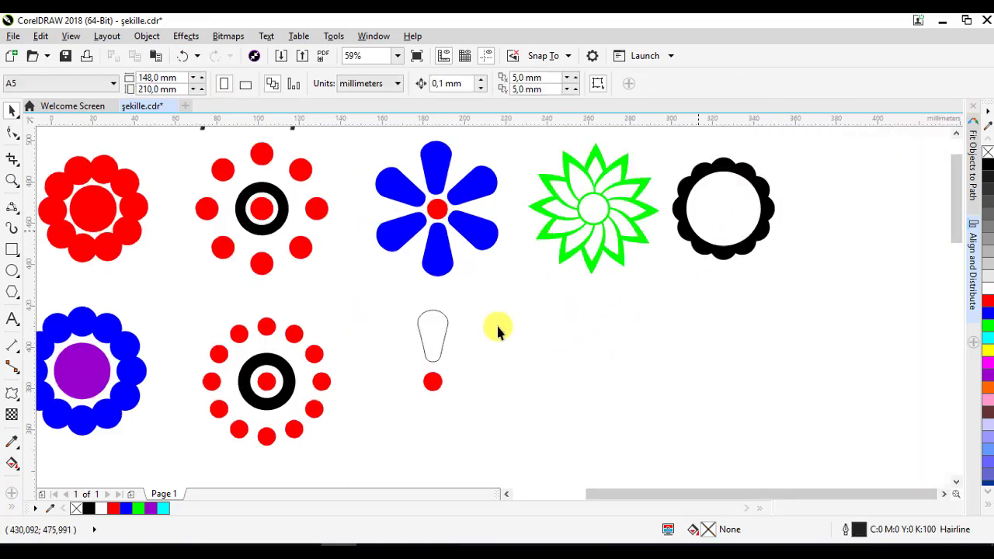
pyautogui.click(439, 335)
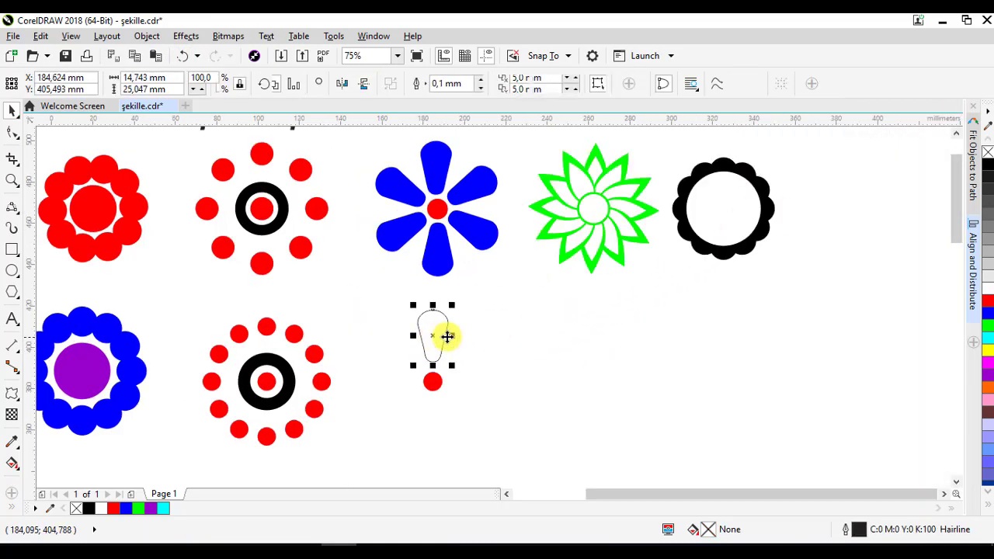
pyautogui.click(988, 313)
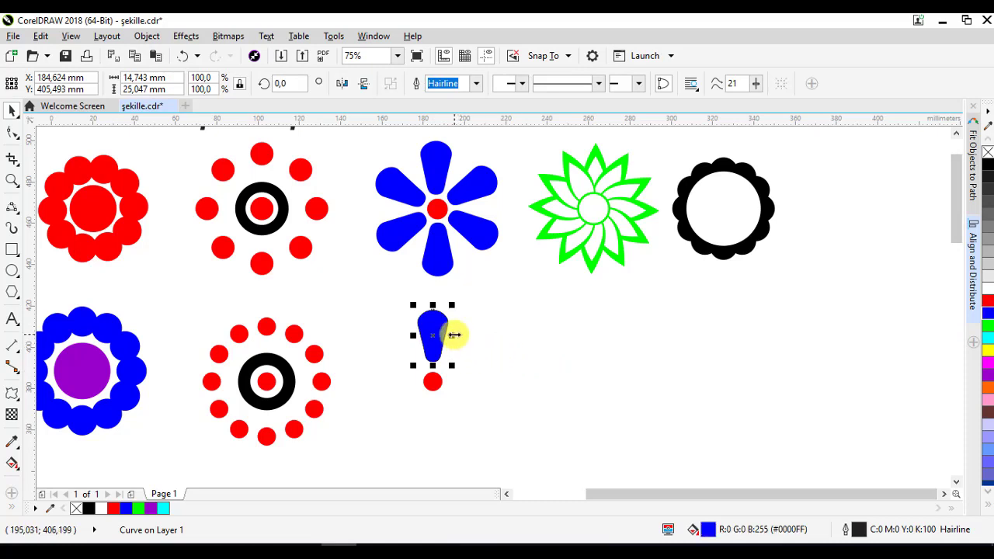
# Move the petal's rotation centre onto the red circle's centre and make a copy rotated 45 degrees clockwise around it.
pyautogui.click(432, 326)
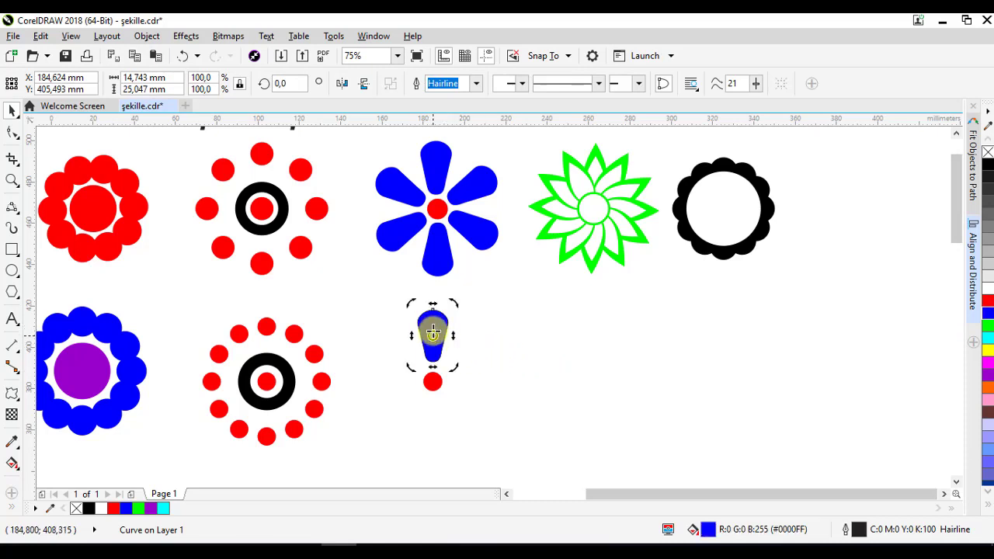
pyautogui.moveTo(432, 333); pyautogui.dragTo(433, 381)
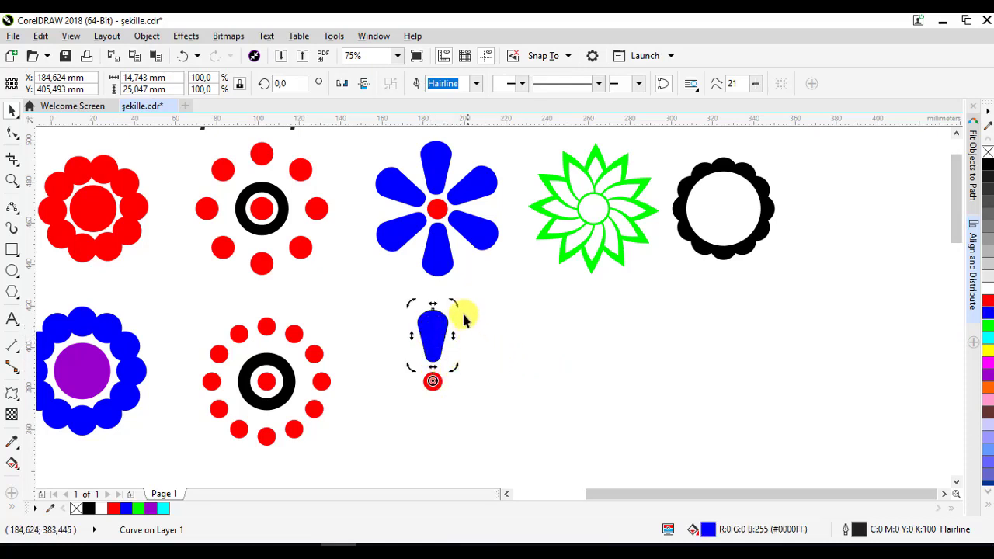
pyautogui.click(422, 321)
pyautogui.click(422, 321)
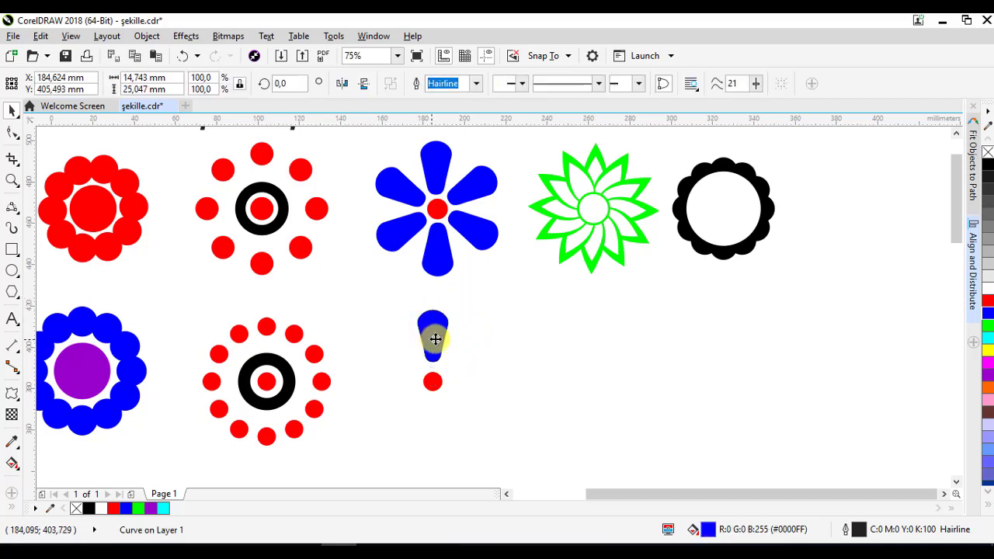
pyautogui.moveTo(458, 305); pyautogui.dragTo(505, 333)
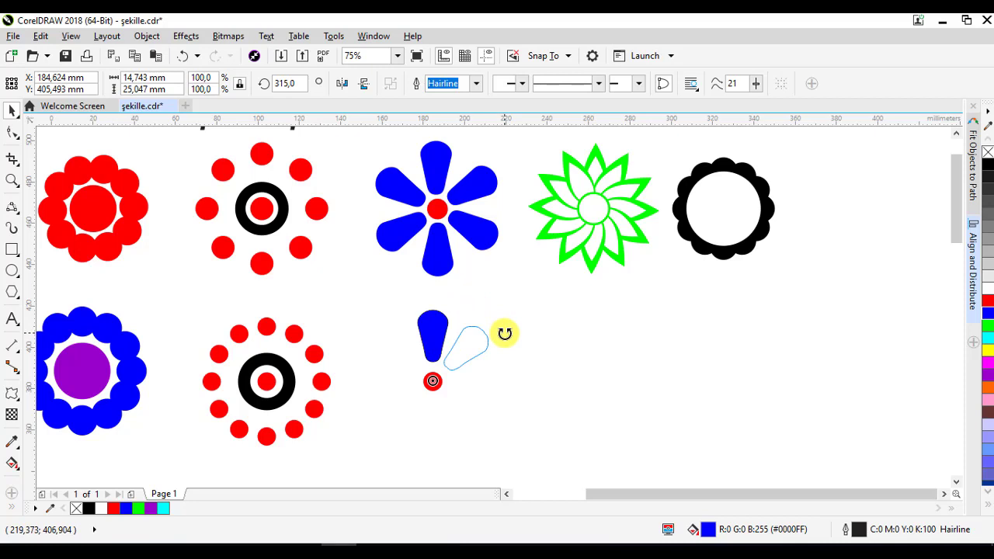
pyautogui.moveTo(504, 333); pyautogui.dragTo(501, 334)
# Repeat the rotated duplication of the petal around the red circle to complete a flower of eight evenly spaced petals.
pyautogui.hotkey('ctrl', 'd')
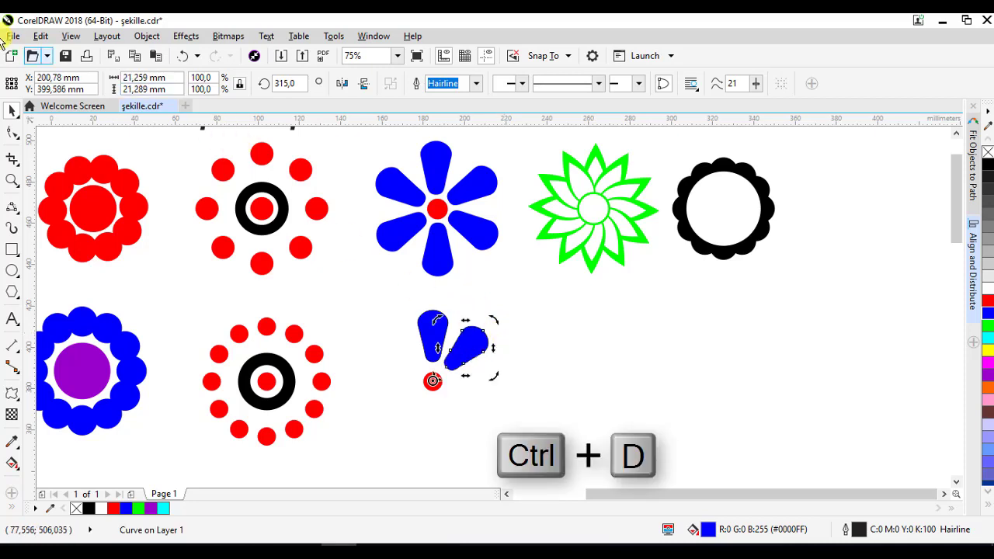
pyautogui.click(40, 35)
pyautogui.click(106, 85)
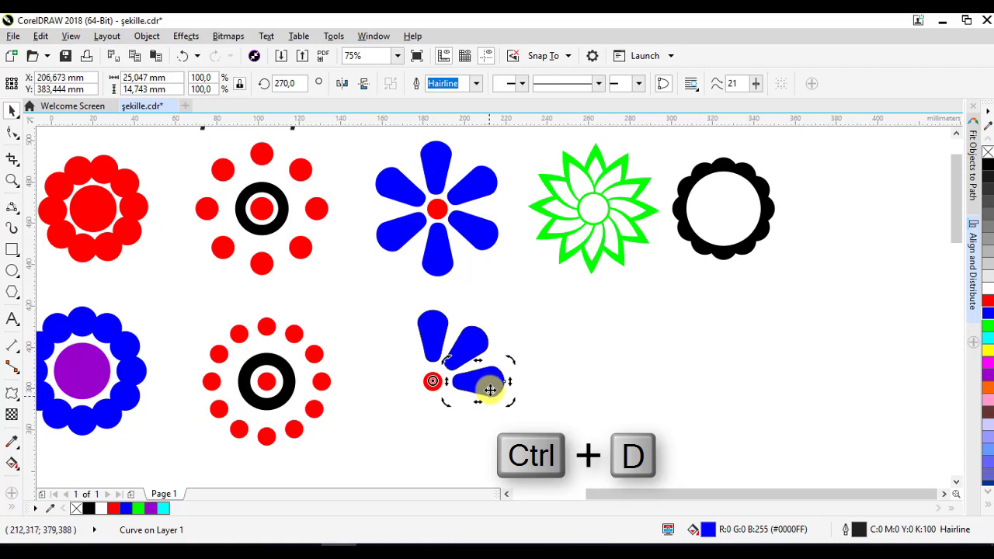
pyautogui.hotkey('ctrl', 'd')
pyautogui.hotkey('ctrl', 'd')
pyautogui.hotkey('ctrl', 'd')
pyautogui.hotkey('ctrl', 'd')
pyautogui.hotkey('ctrl', 'd')
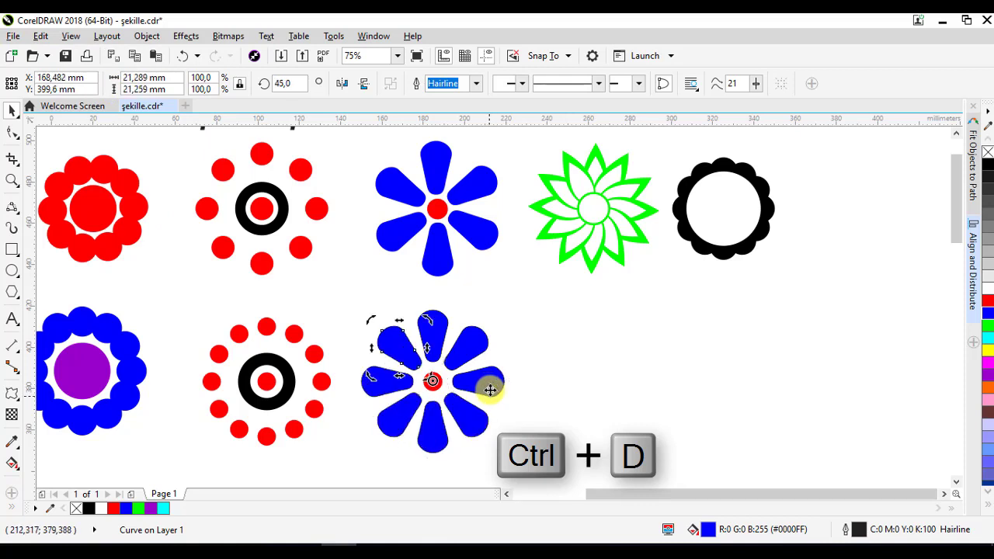
pyautogui.click(40, 36)
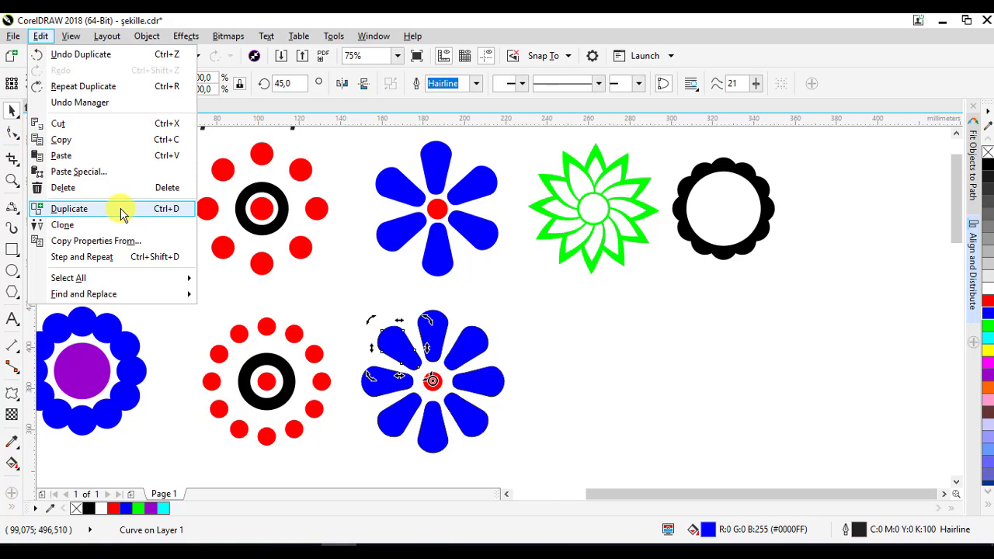
pyautogui.click(512, 351)
# Enlarge the flower's red centre circle about its own centre to a diameter of about 14.5 mm.
pyautogui.click(435, 385)
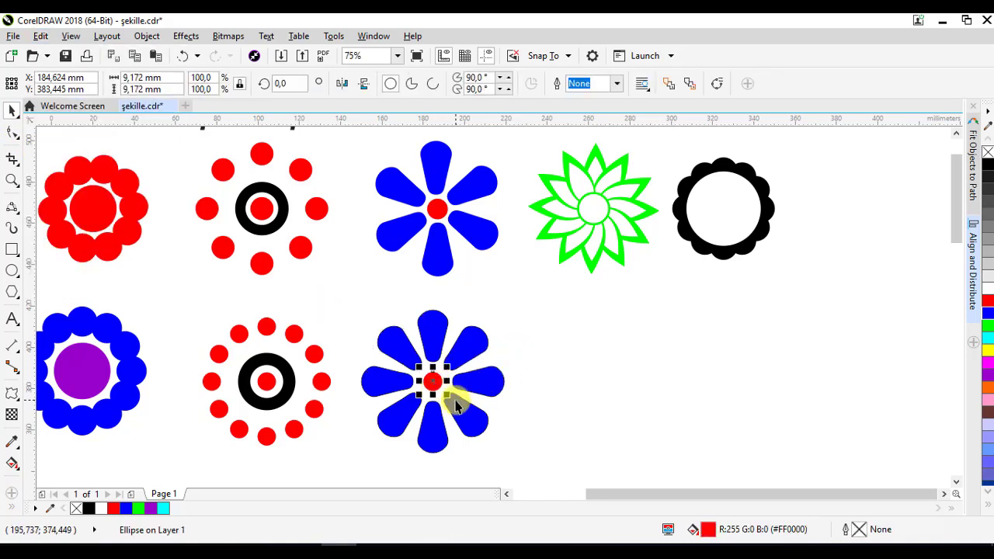
pyautogui.moveTo(447, 396); pyautogui.dragTo(471, 410)
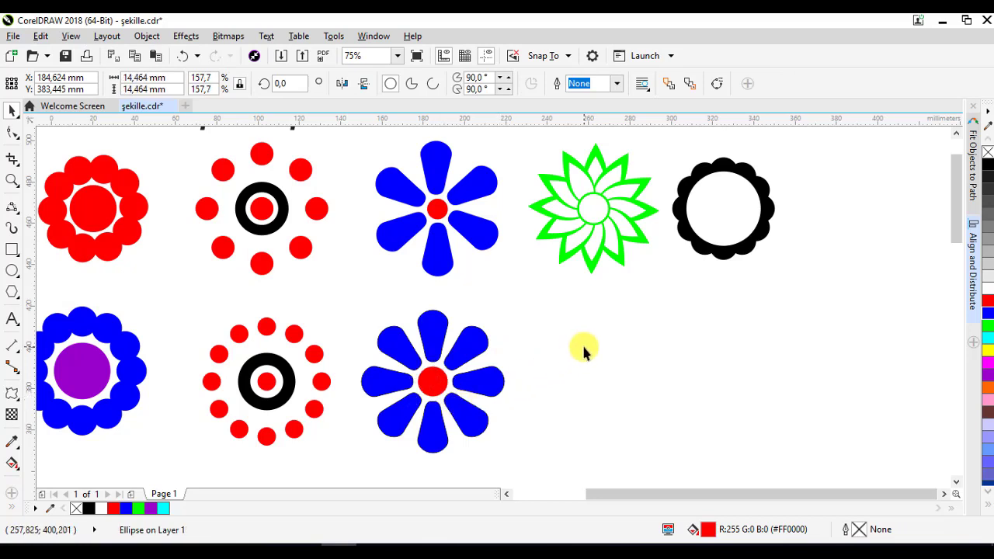
pyautogui.click(584, 351)
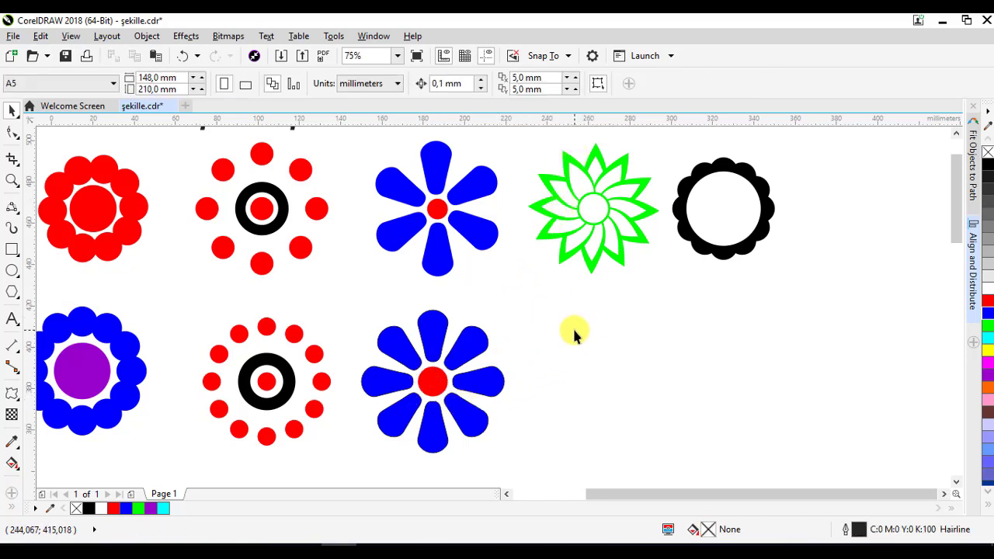
pyautogui.moveTo(657, 348); pyautogui.dragTo(483, 339)
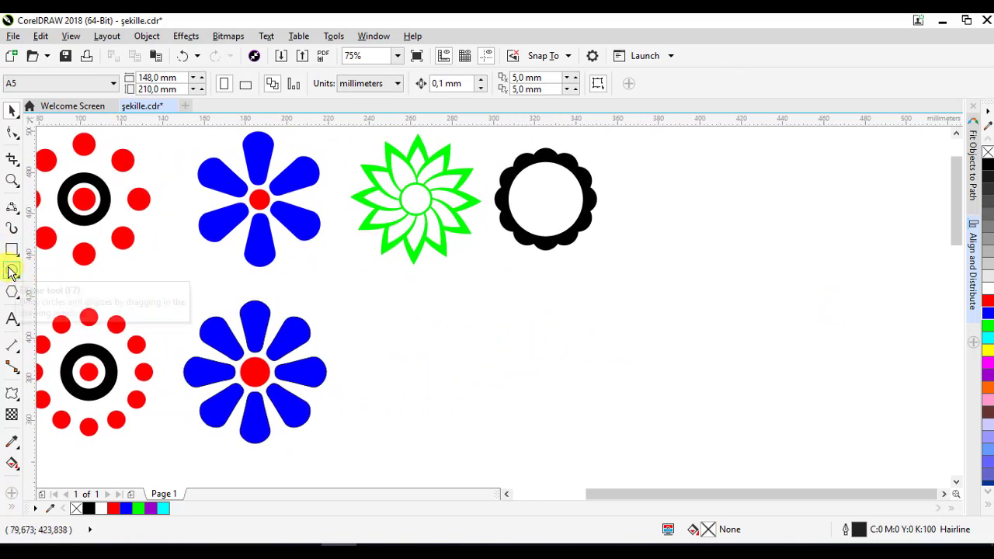
pyautogui.click(19, 208)
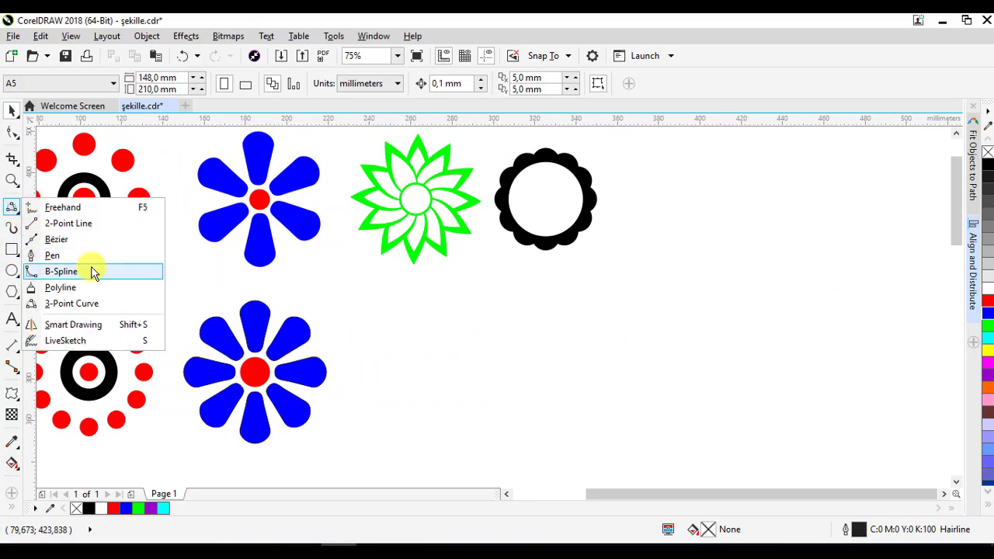
pyautogui.click(14, 273)
pyautogui.click(37, 271)
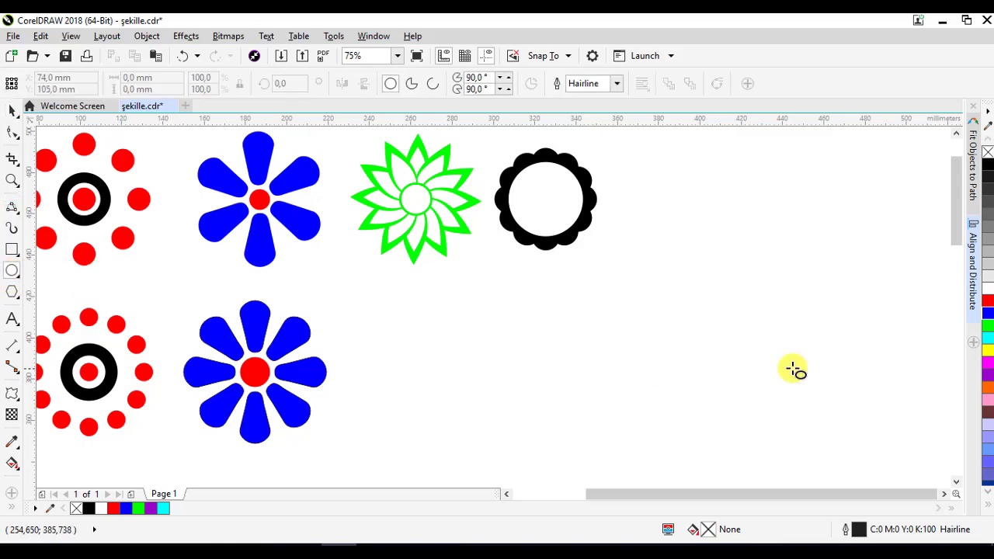
pyautogui.click(12, 204)
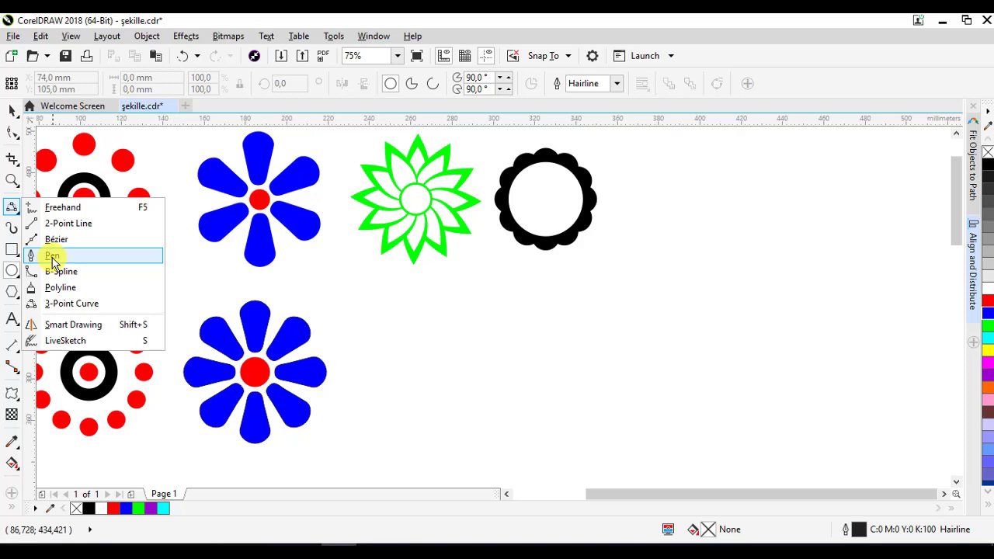
pyautogui.click(62, 308)
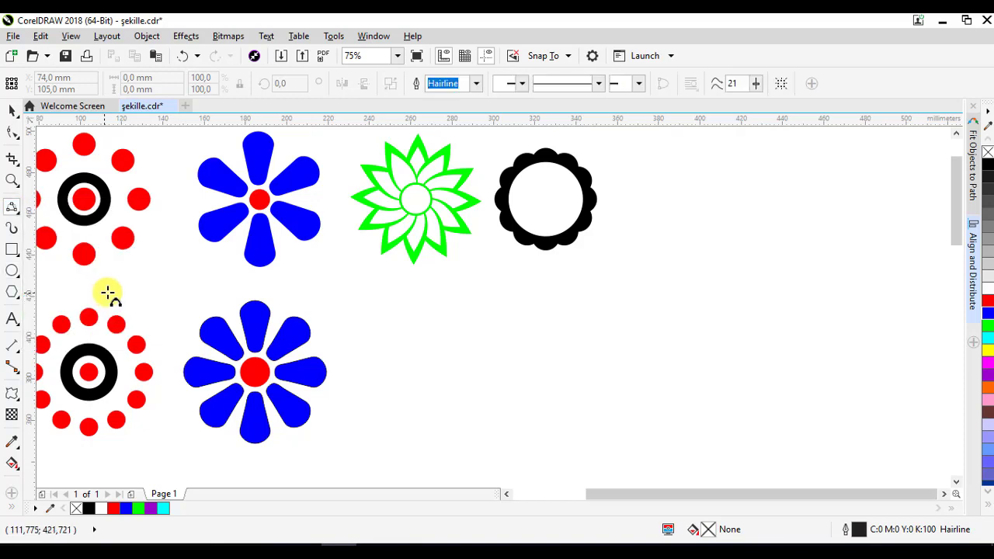
pyautogui.moveTo(419, 314); pyautogui.dragTo(418, 392)
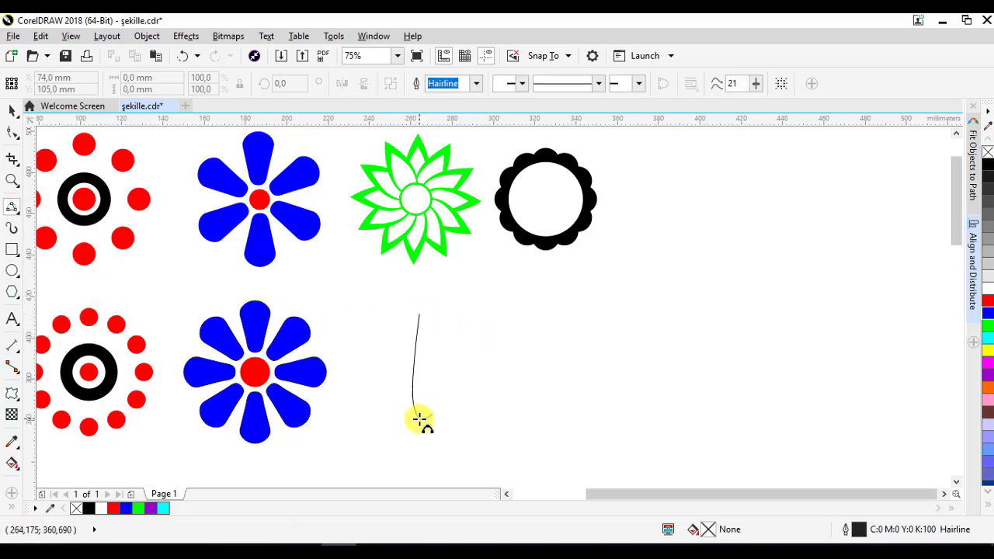
pyautogui.click(410, 361)
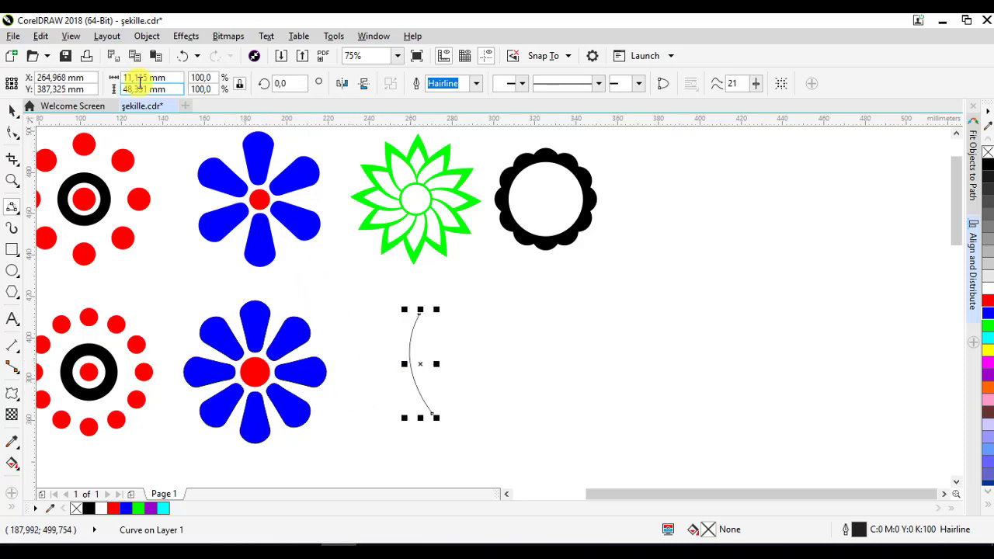
pyautogui.press('space')
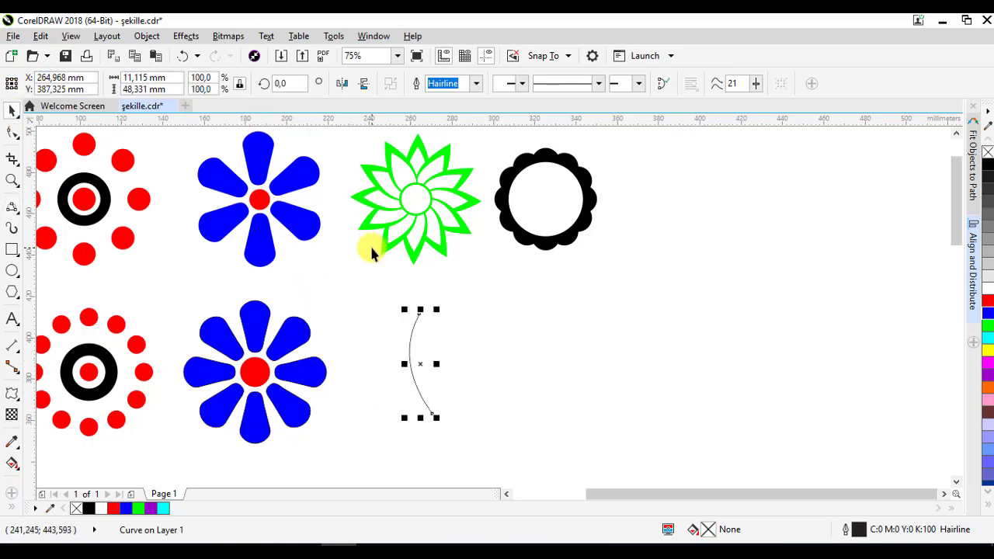
pyautogui.press('Delete')
# Draw a 3-point curve below the green flower, bulging left between vertically aligned ends, about 9.2 mm wide and 42.7 mm high.
pyautogui.click(12, 208)
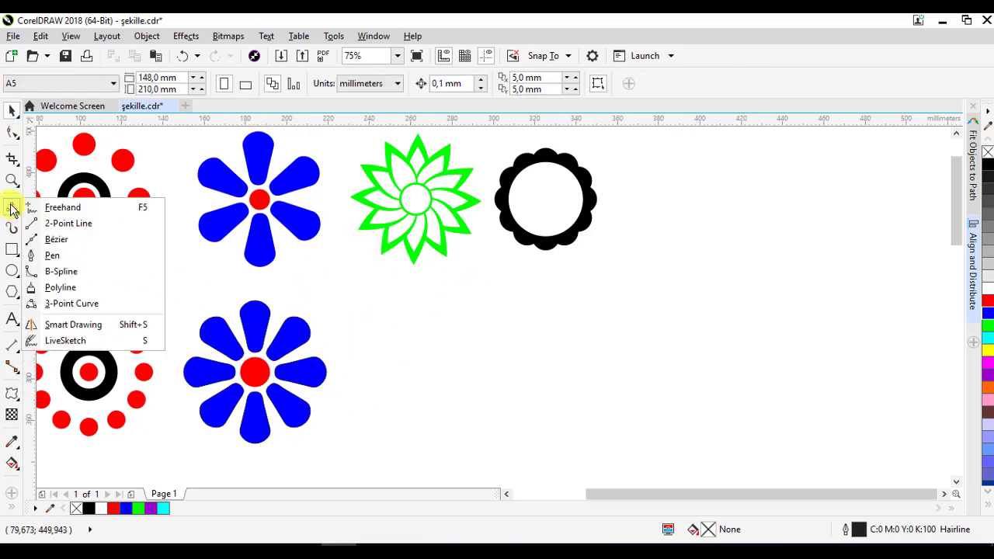
pyautogui.click(109, 307)
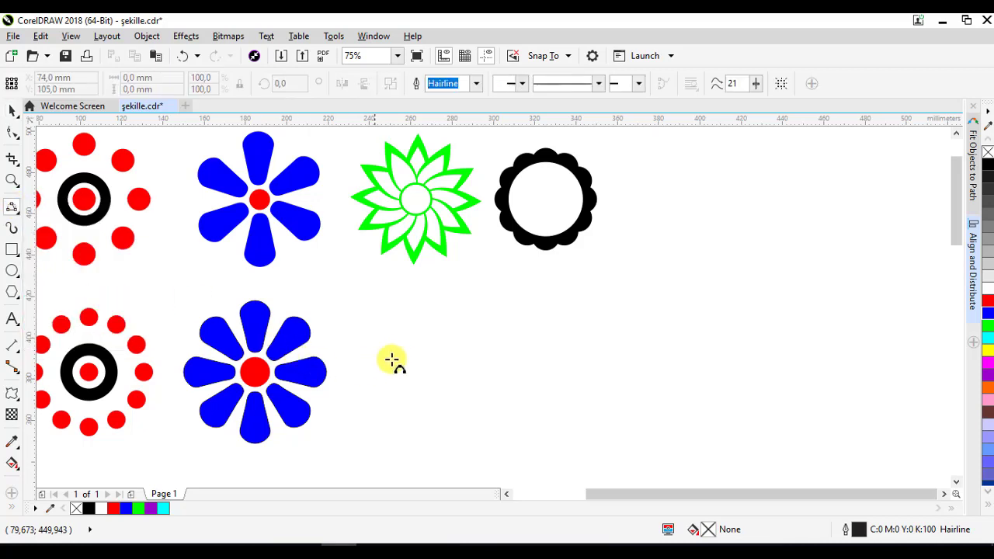
pyautogui.moveTo(417, 335); pyautogui.dragTo(411, 420)
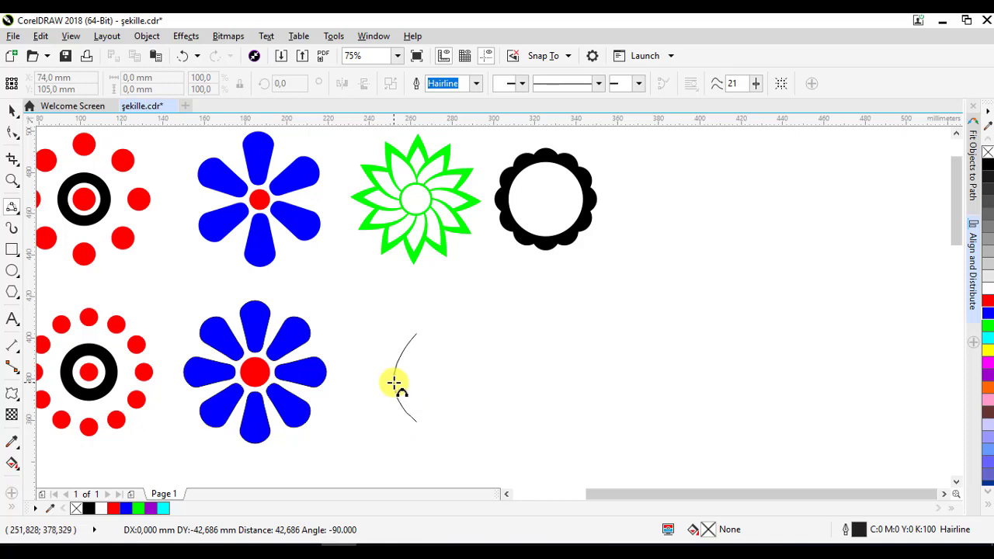
pyautogui.click(398, 388)
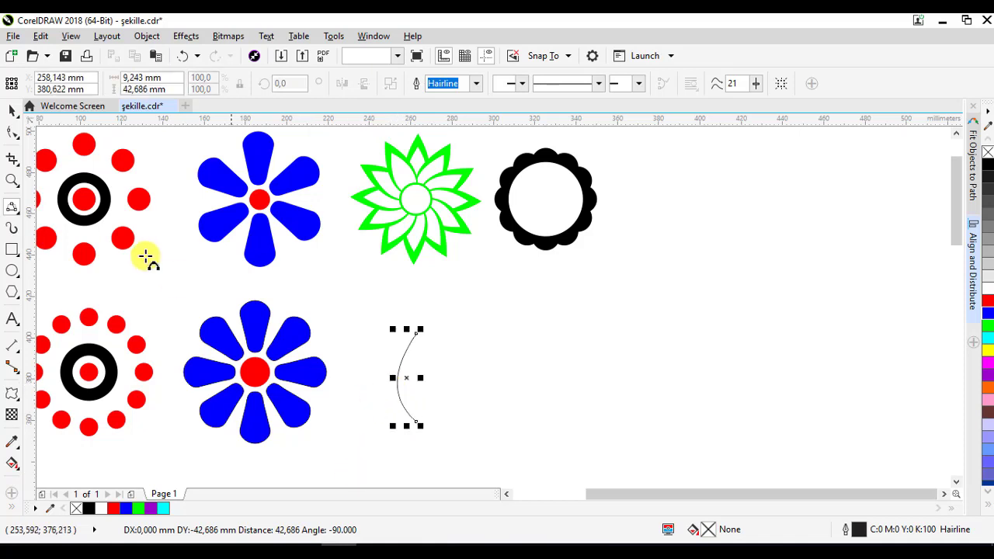
# Stretch the curve upward to a height of about 46.2 mm and mirror a copy to its right, forming a leaf outline.
pyautogui.click(11, 113)
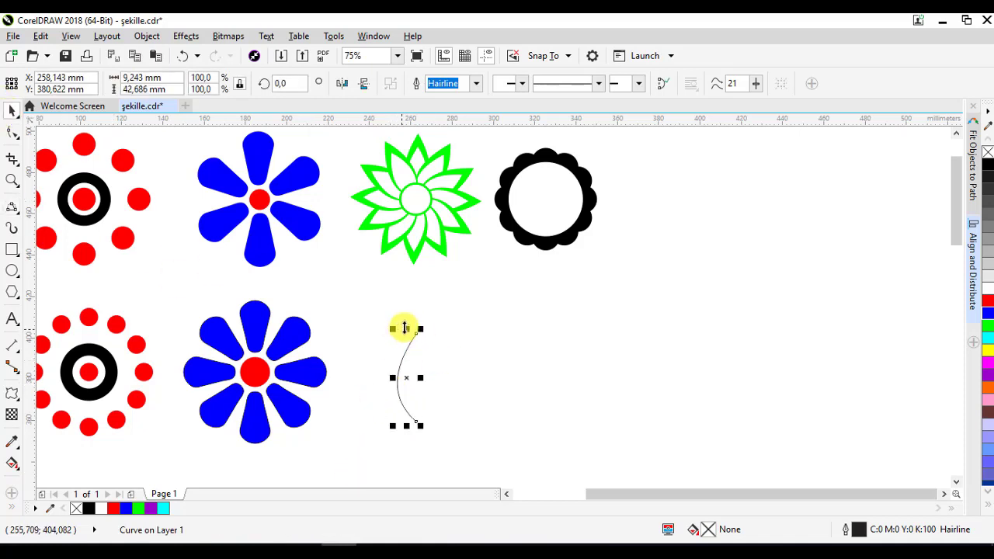
pyautogui.moveTo(406, 326); pyautogui.dragTo(409, 319)
pyautogui.moveTo(391, 377); pyautogui.dragTo(425, 375)
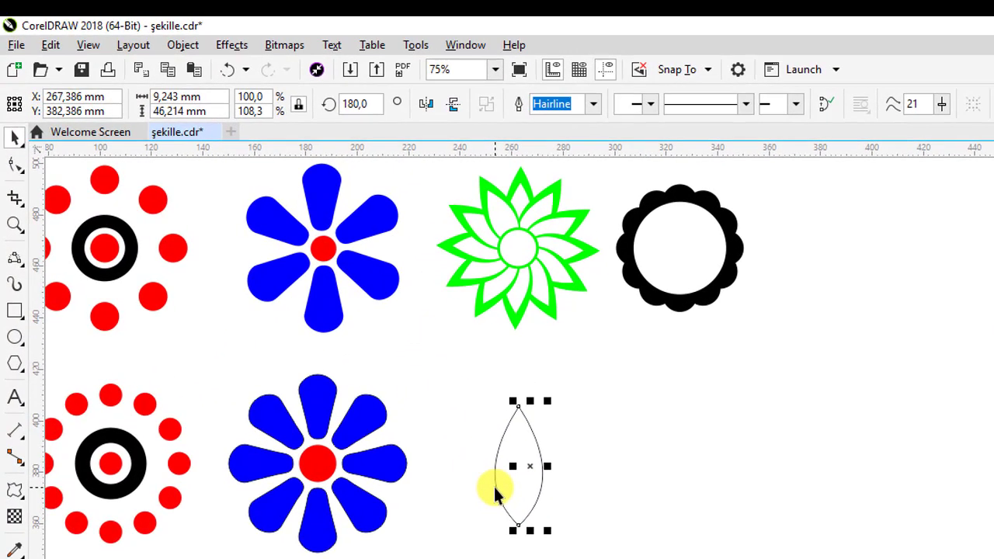
# Combine the two mirrored curves into one object and join their end nodes at both tips to close the leaf.
pyautogui.keyDown('shift'); pyautogui.click(493, 484); pyautogui.keyUp('shift')
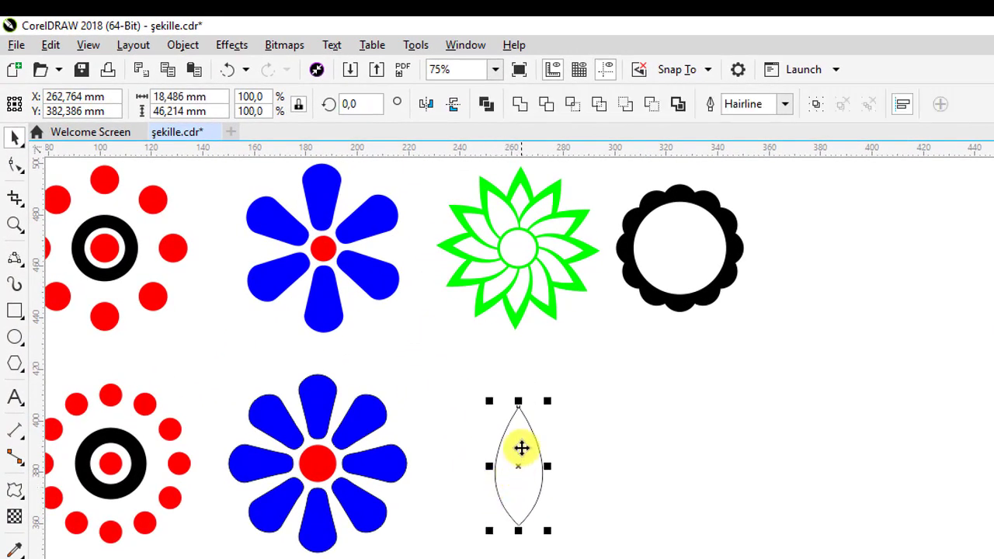
pyautogui.click(484, 106)
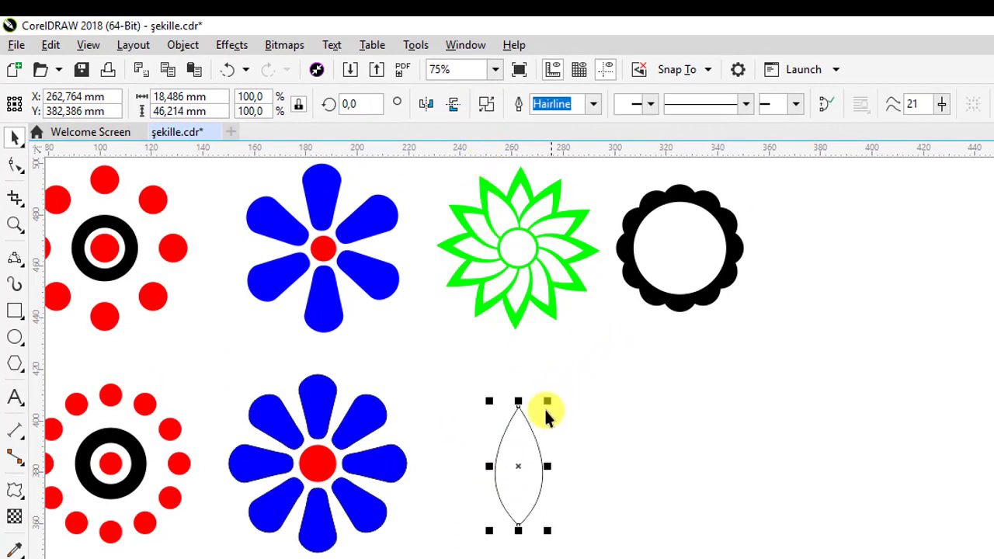
pyautogui.press('F10')
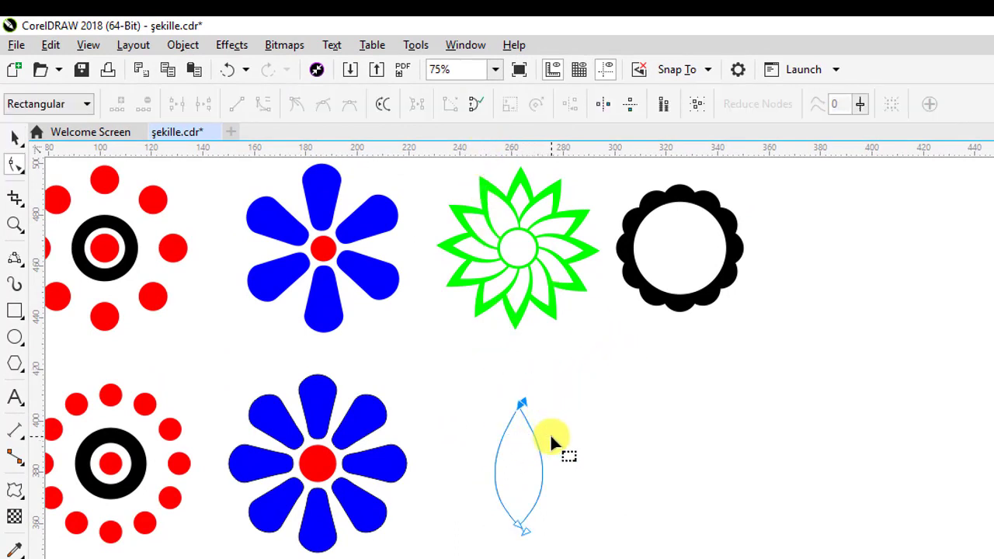
pyautogui.hotkey('ctrl', 'a')
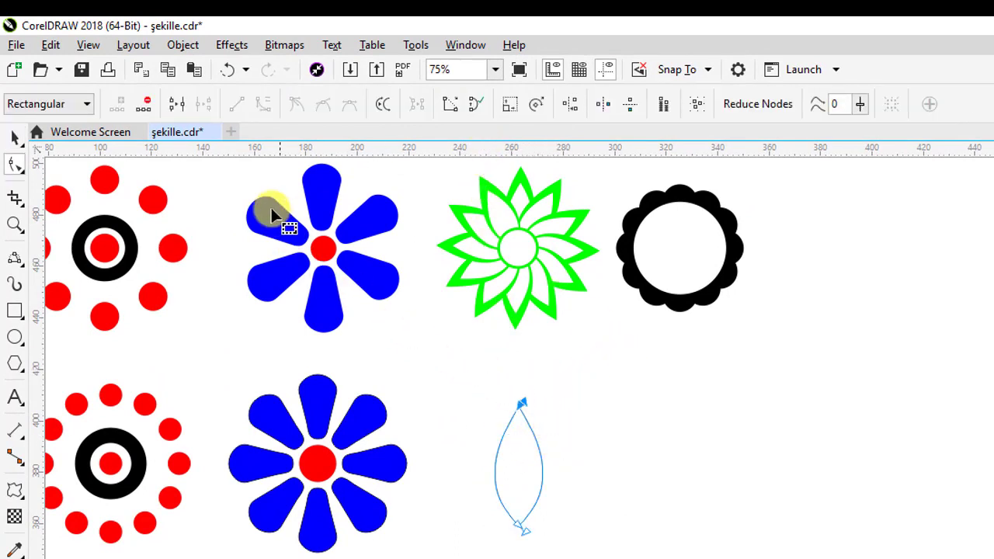
pyautogui.click(176, 105)
pyautogui.moveTo(553, 549); pyautogui.dragTo(465, 473)
pyautogui.click(178, 103)
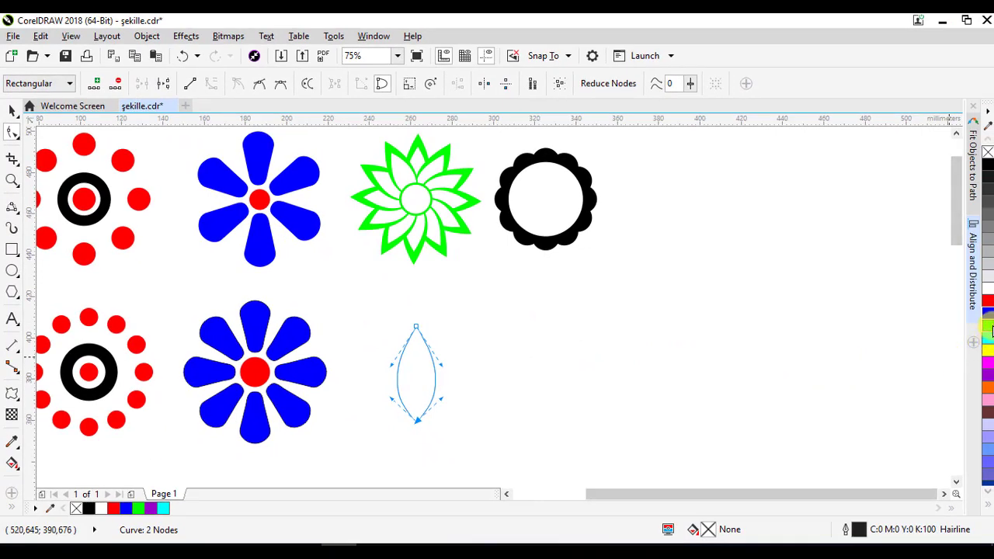
# Fill the closed leaf shape with green (#00FF00) and remove its outline.
pyautogui.click(989, 330)
pyautogui.click(15, 112)
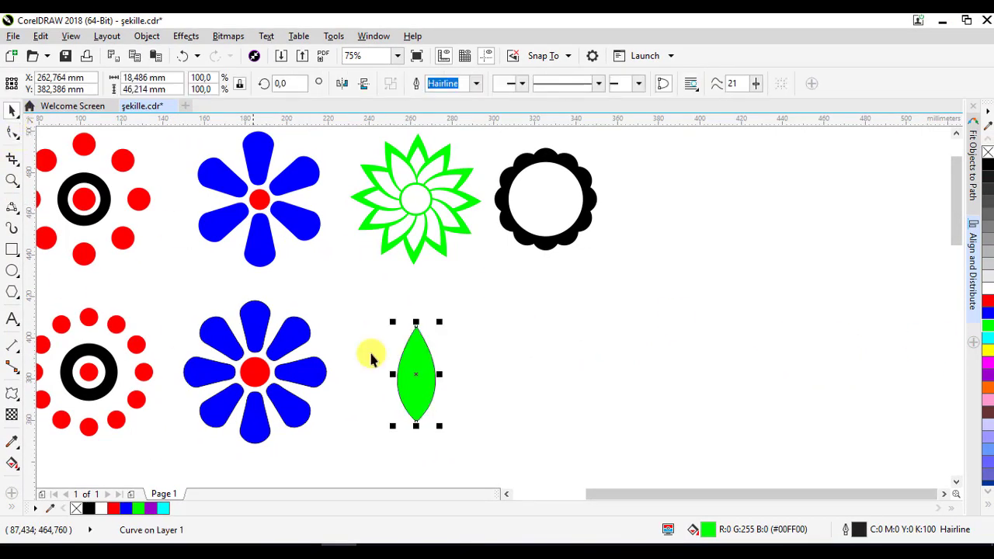
pyautogui.rightClick(988, 152)
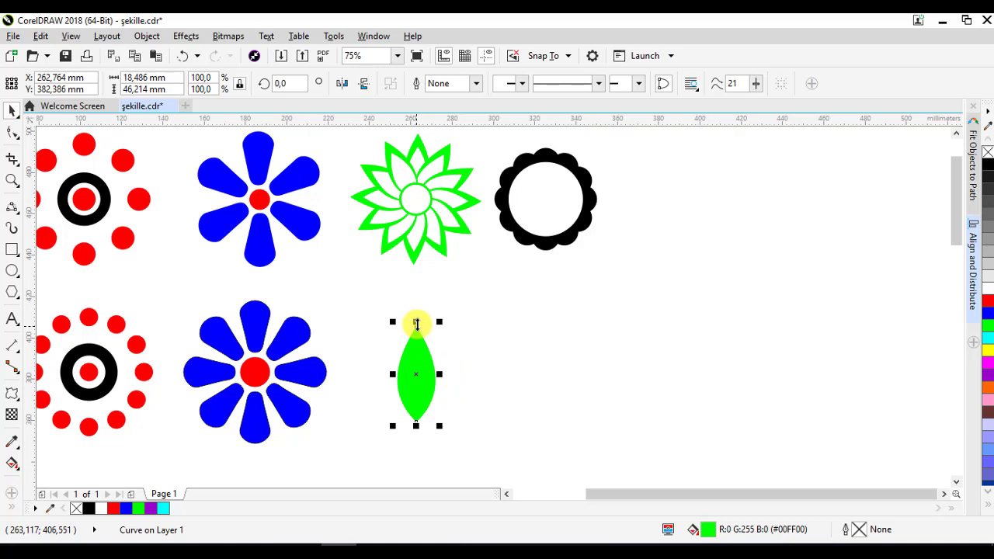
# Make a copy of the green leaf shortened from its upper tip to about 39.5 mm high and fill it white.
pyautogui.moveTo(417, 323); pyautogui.dragTo(417, 337)
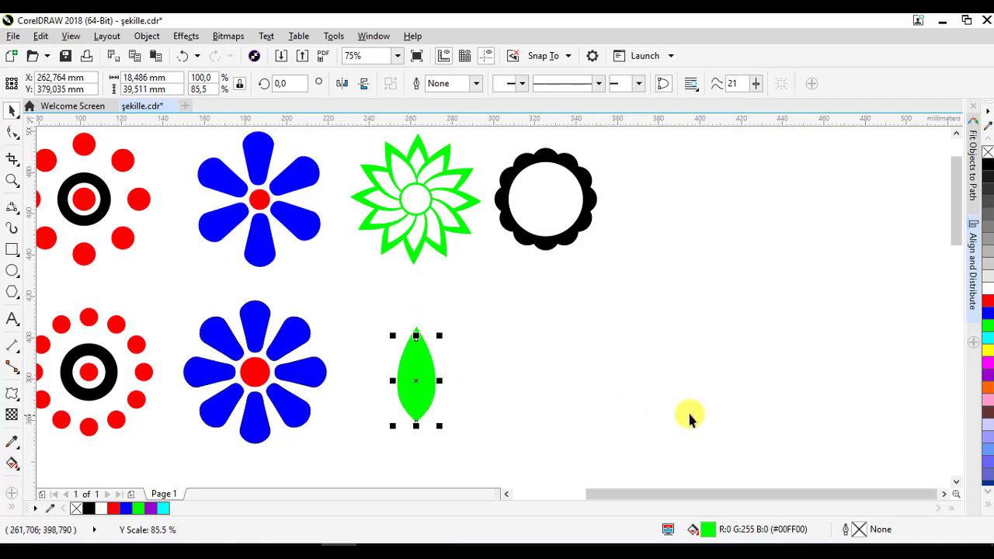
pyautogui.click(988, 292)
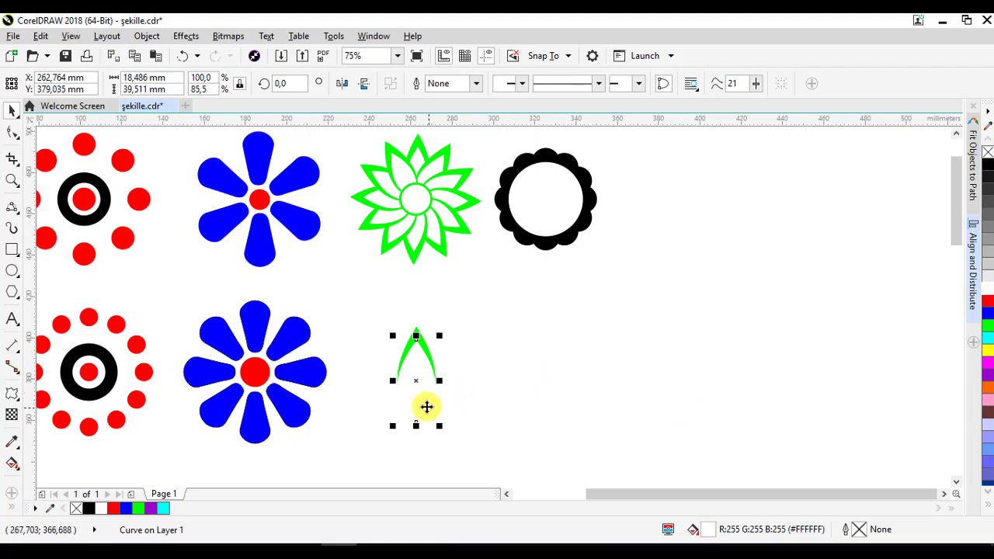
# Narrow the white inner leaf slightly about its centre, leaving a thin green edge along both sides.
pyautogui.moveTo(441, 380); pyautogui.dragTo(432, 368)
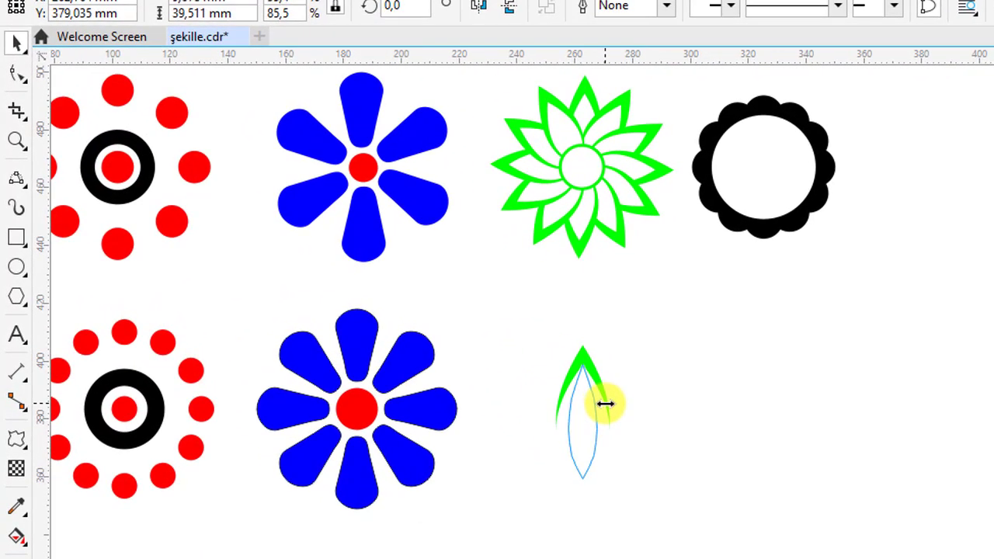
pyautogui.moveTo(605, 403); pyautogui.dragTo(660, 412)
pyautogui.scroll(3, 556, 431)
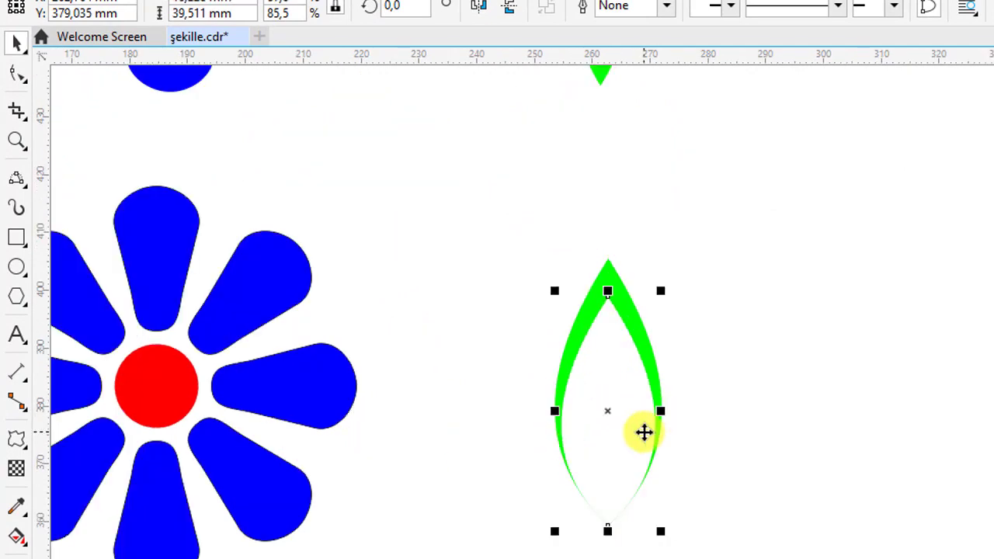
pyautogui.scroll(-2, 644, 433)
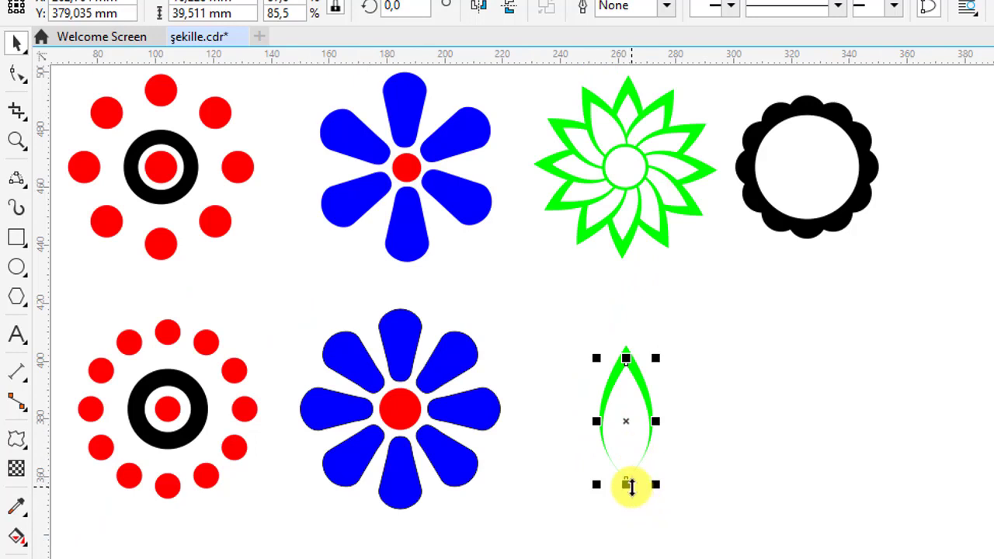
# Try shortening the white inner leaf from its lower end to about 35.4 mm high, and undo the change.
pyautogui.moveTo(630, 485); pyautogui.dragTo(614, 468)
pyautogui.click(569, 306)
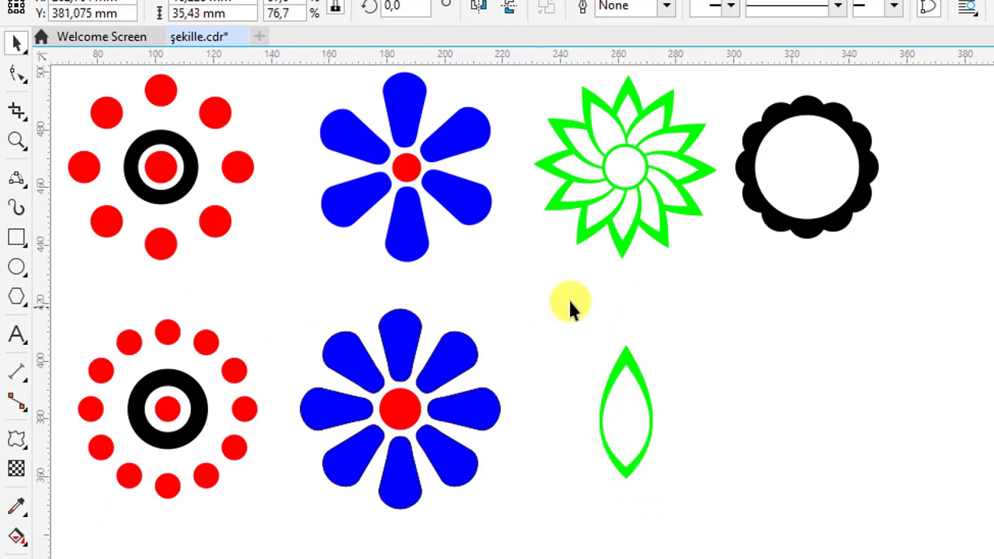
pyautogui.hotkey('ctrl', 'z')
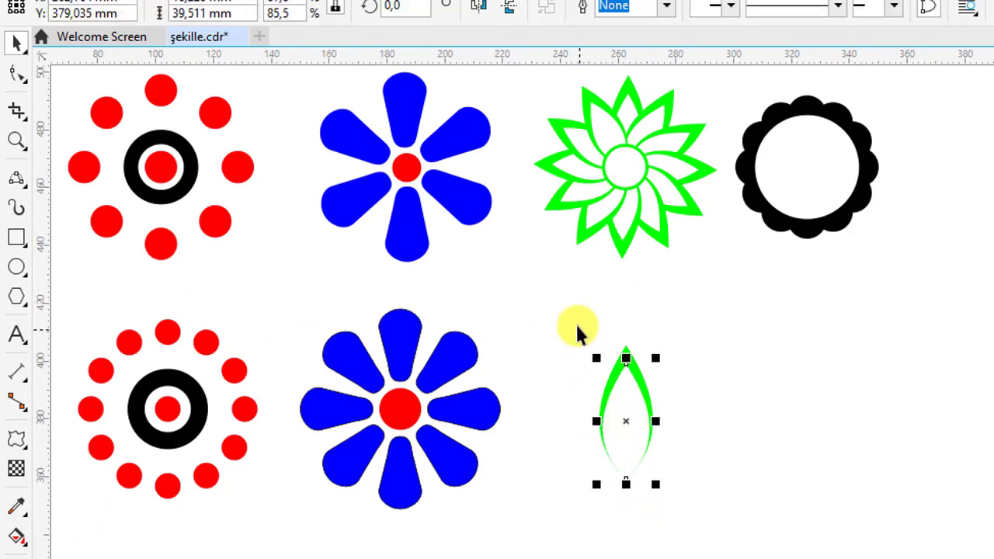
# Group the green and white leaf shapes, move the group slightly up, and scale it to about 14.3 × 35.7 mm.
pyautogui.moveTo(570, 315); pyautogui.dragTo(674, 505)
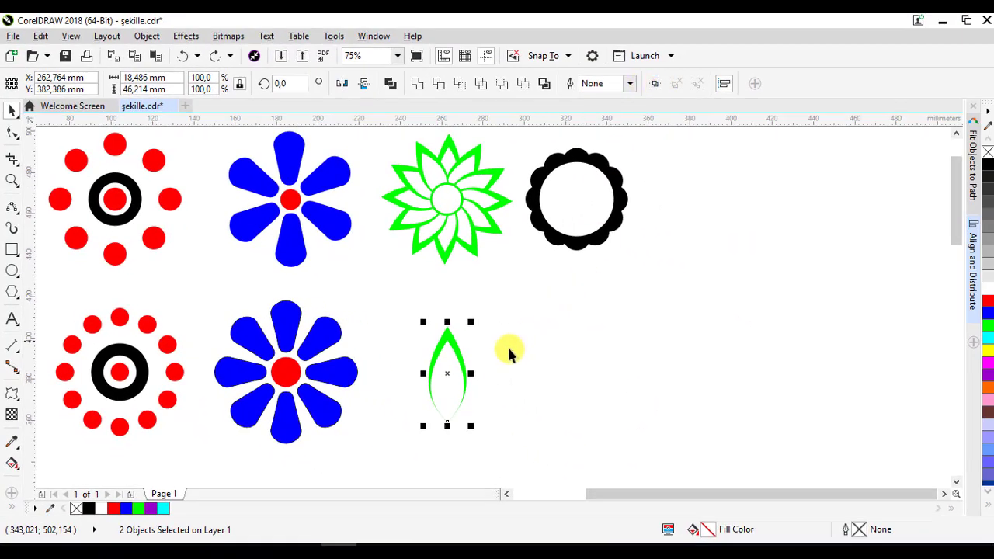
pyautogui.hotkey('ctrl', 'g')
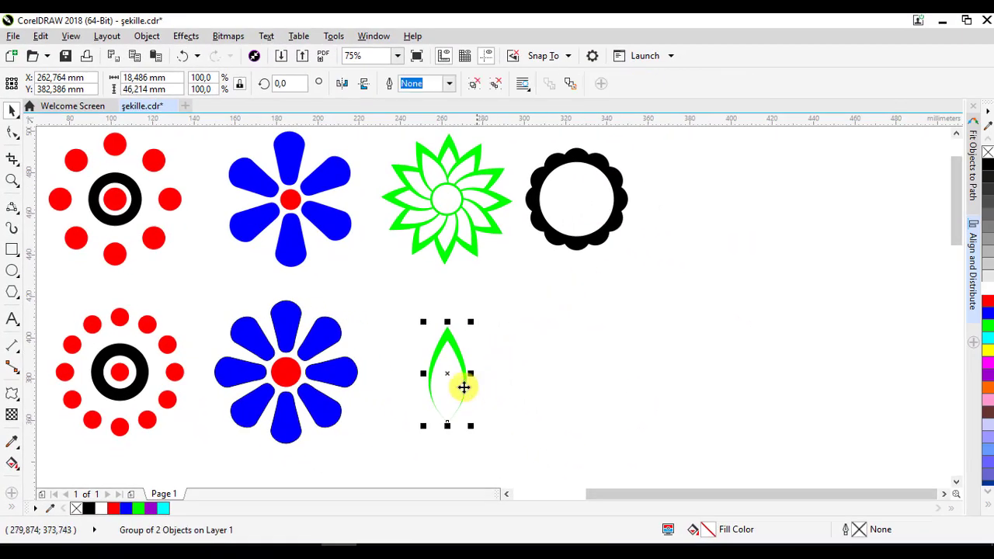
pyautogui.moveTo(464, 364); pyautogui.dragTo(457, 358)
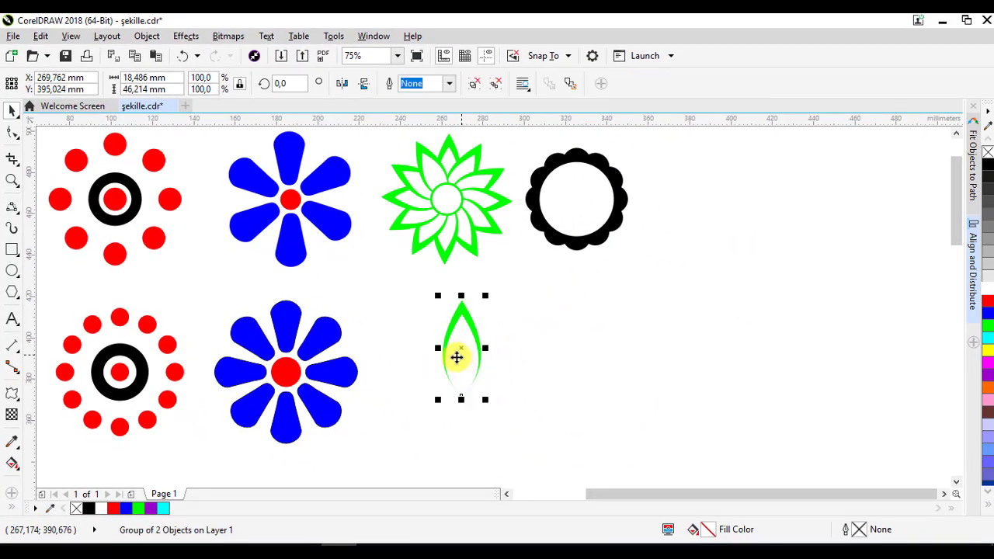
pyautogui.moveTo(485, 399); pyautogui.dragTo(477, 391)
# Set the leaf group's rotation centre just below its lower tip and create a copy rotated 30° clockwise.
pyautogui.click(457, 340)
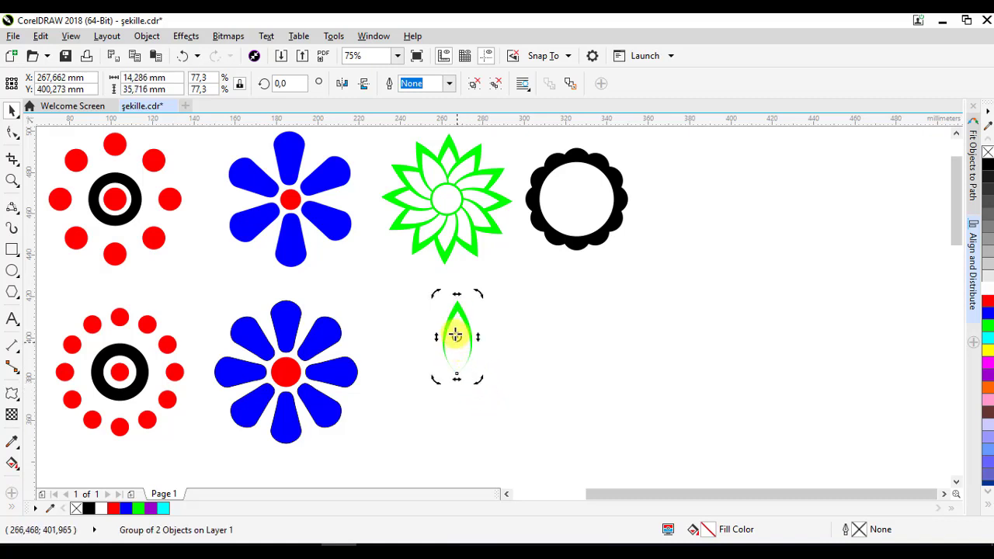
pyautogui.moveTo(458, 336); pyautogui.dragTo(458, 375)
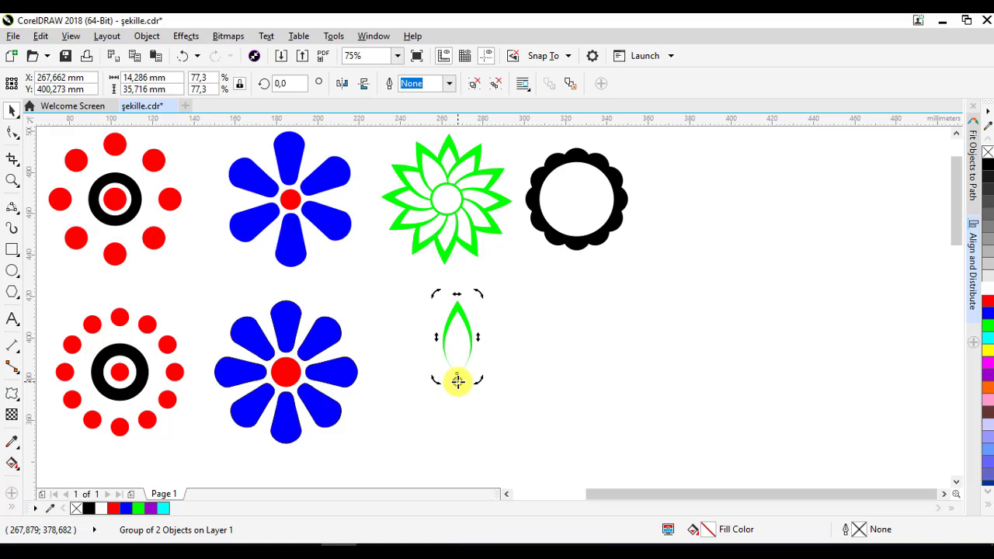
pyautogui.moveTo(480, 292); pyautogui.dragTo(514, 309)
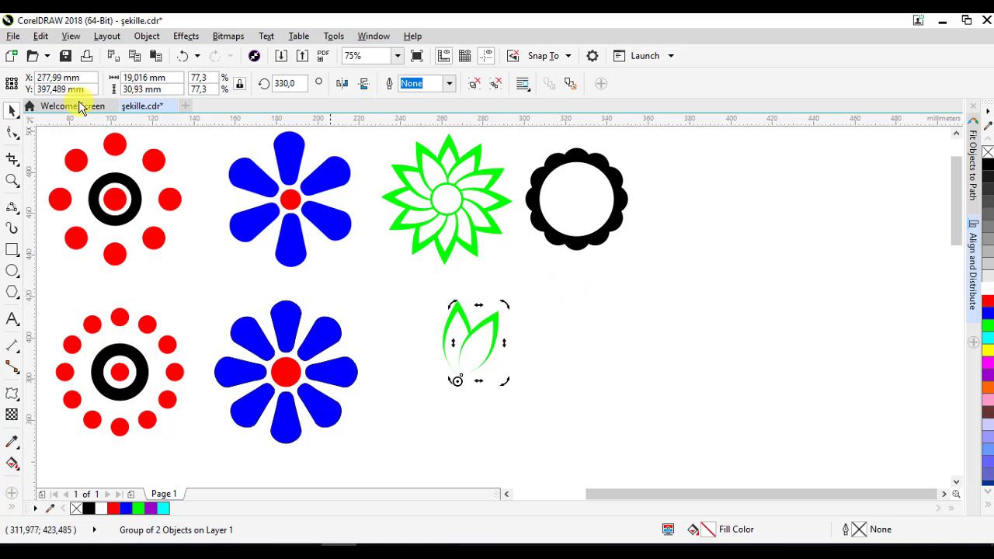
# Repeat the rotated leaf duplicate around the centre to complete a flower of twelve leaves.
pyautogui.click(39, 35)
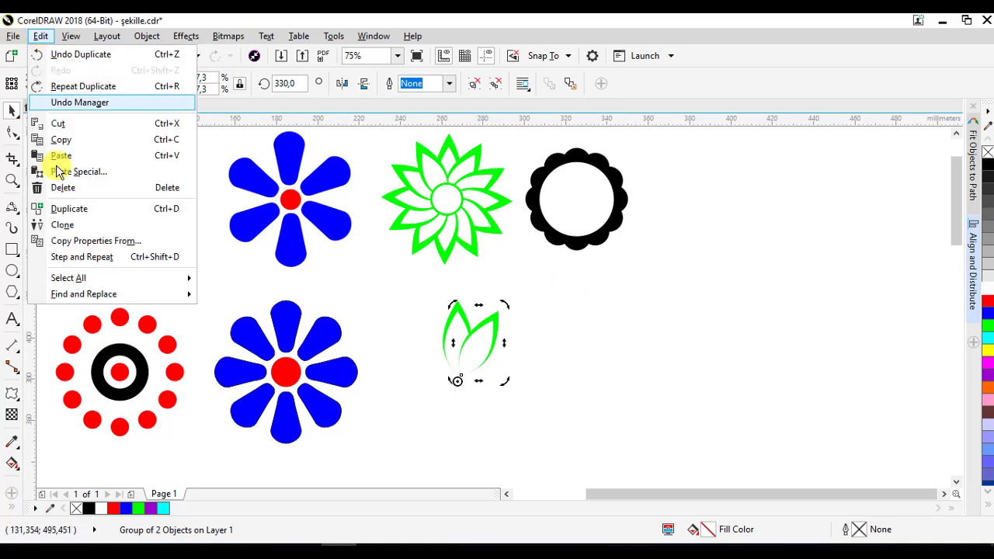
pyautogui.click(99, 210)
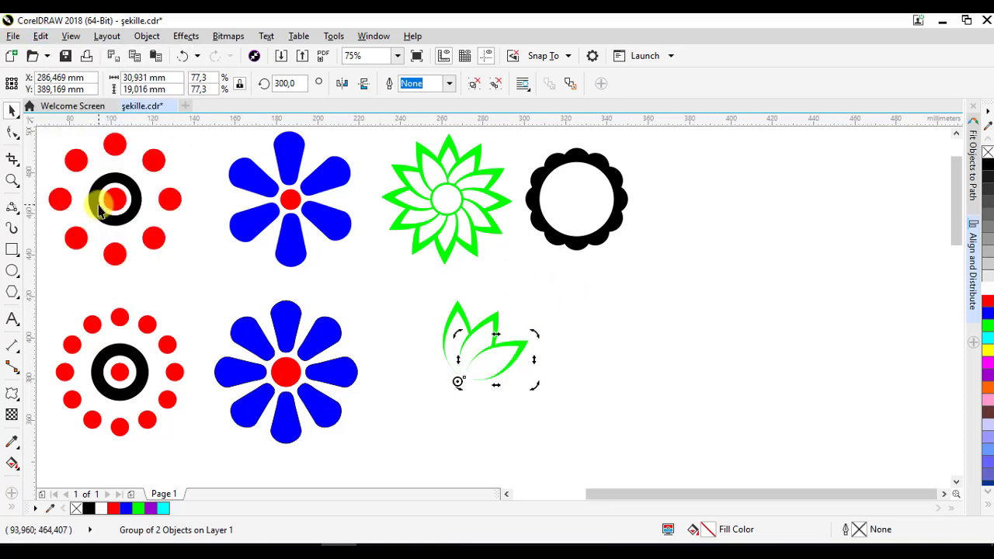
pyautogui.hotkey('ctrl', 'd')
pyautogui.hotkey('ctrl', 'd')
pyautogui.hotkey('ctrl', 'd')
pyautogui.hotkey('ctrl', 'd')
pyautogui.hotkey('ctrl', 'd')
pyautogui.hotkey('ctrl', 'd')
pyautogui.hotkey('ctrl', 'd')
pyautogui.hotkey('ctrl', 'd')
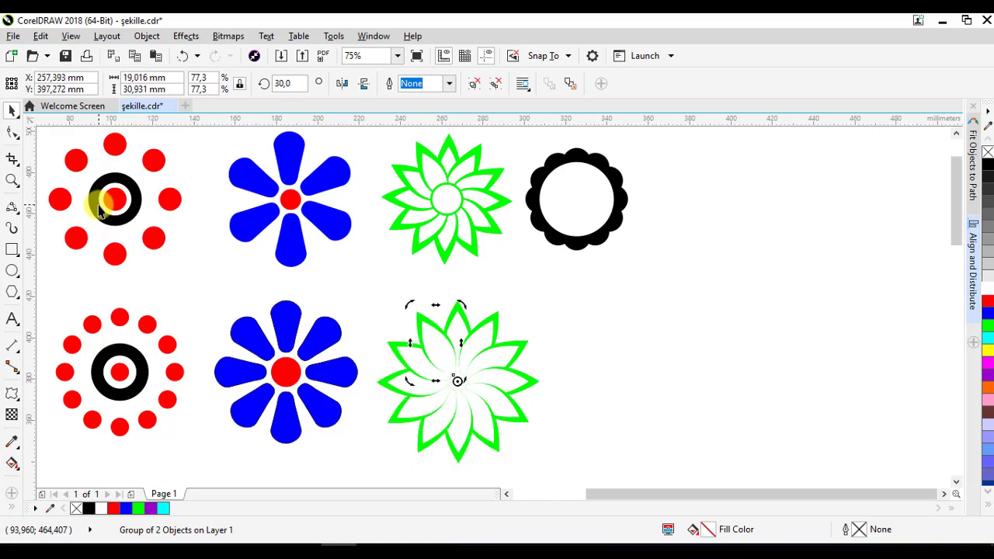
pyautogui.click(601, 326)
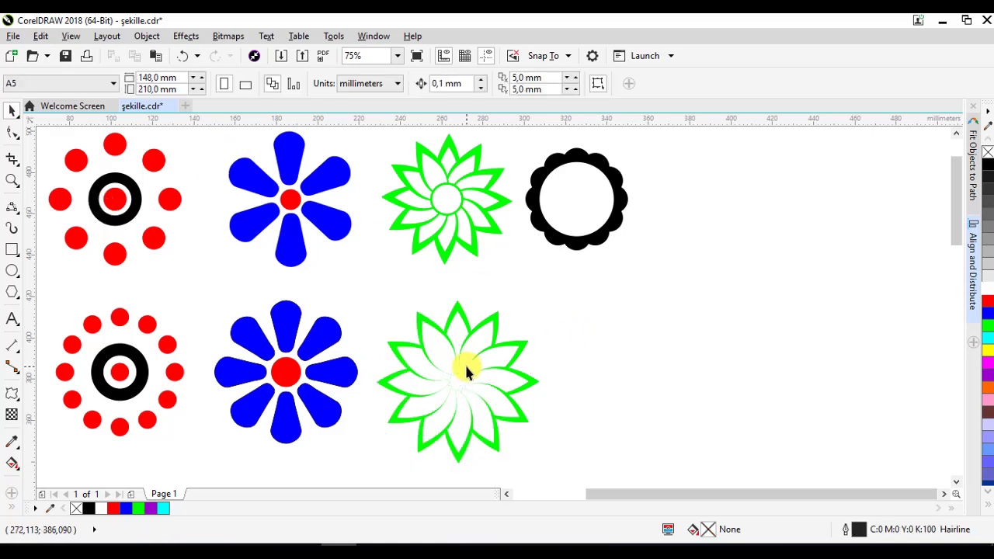
# Draw a circle about 15.2 mm in diameter in the empty area right of the new green flower.
pyautogui.click(13, 271)
pyautogui.moveTo(622, 311); pyautogui.dragTo(654, 343)
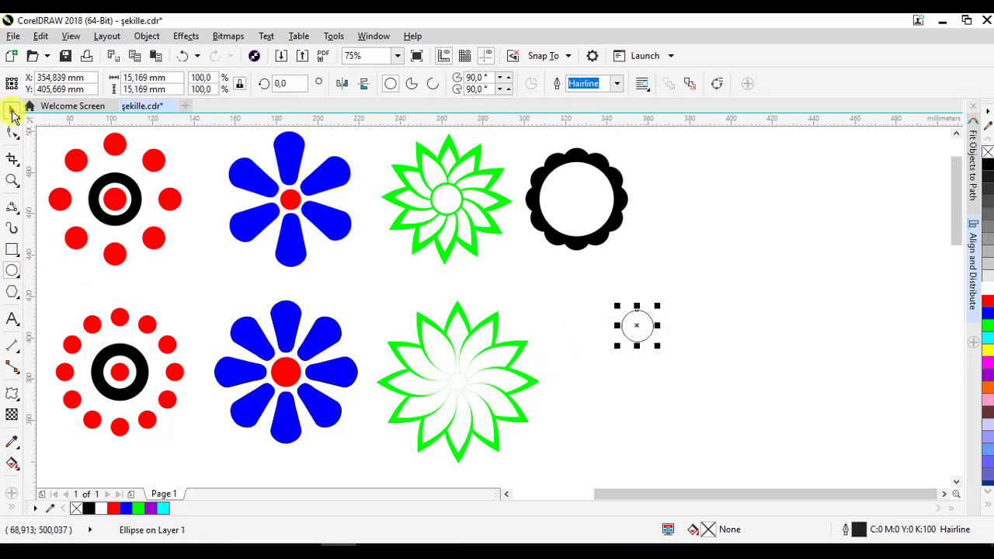
pyautogui.click(13, 112)
# Group the twelve leaves, scale the flower to about 60.7 mm across, and move it slightly up and right.
pyautogui.moveTo(343, 273); pyautogui.dragTo(539, 417)
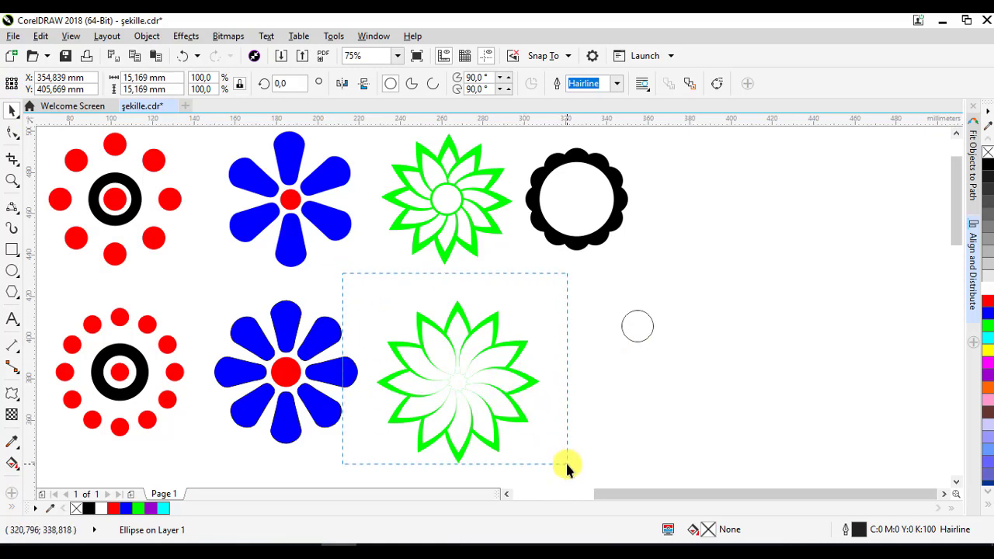
pyautogui.moveTo(571, 468); pyautogui.dragTo(571, 468)
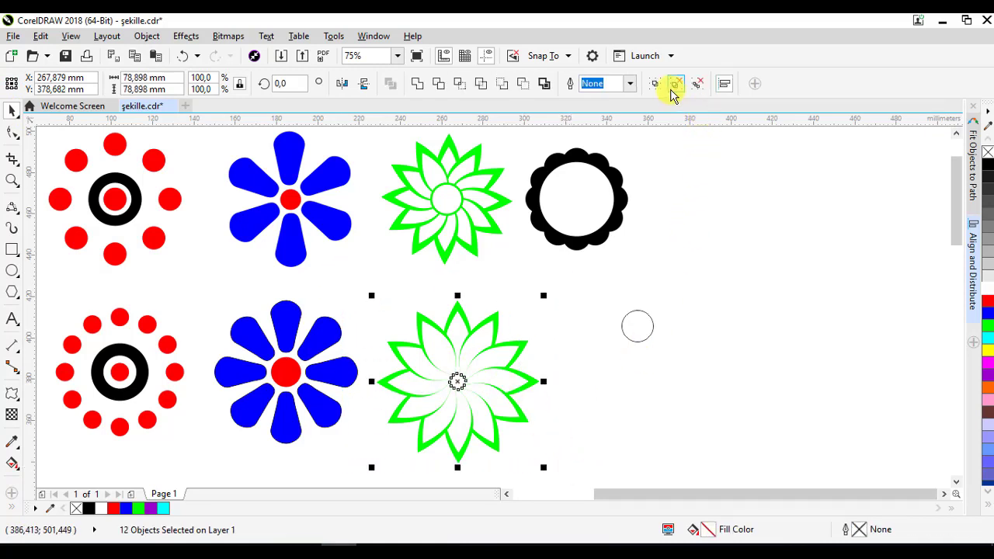
pyautogui.click(656, 84)
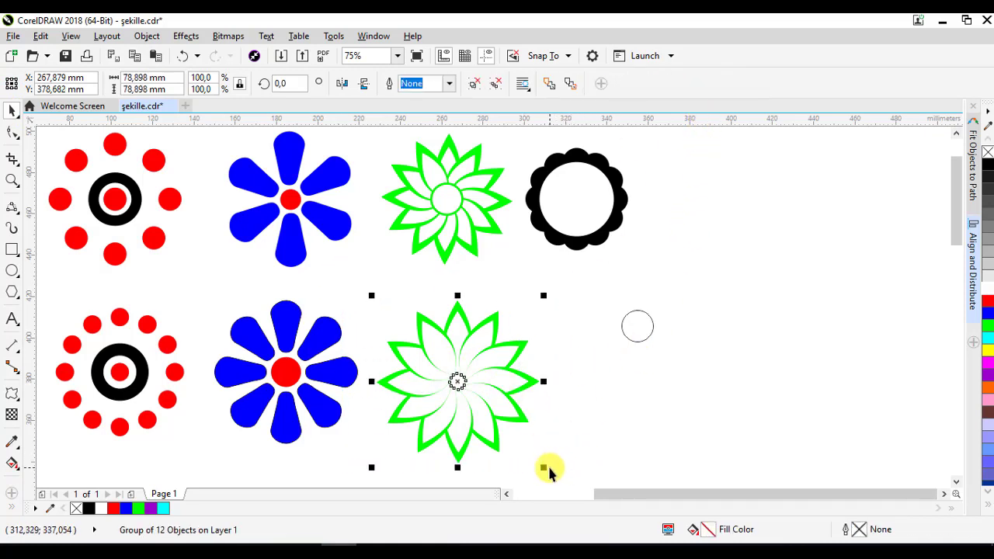
pyautogui.moveTo(543, 468); pyautogui.dragTo(522, 454)
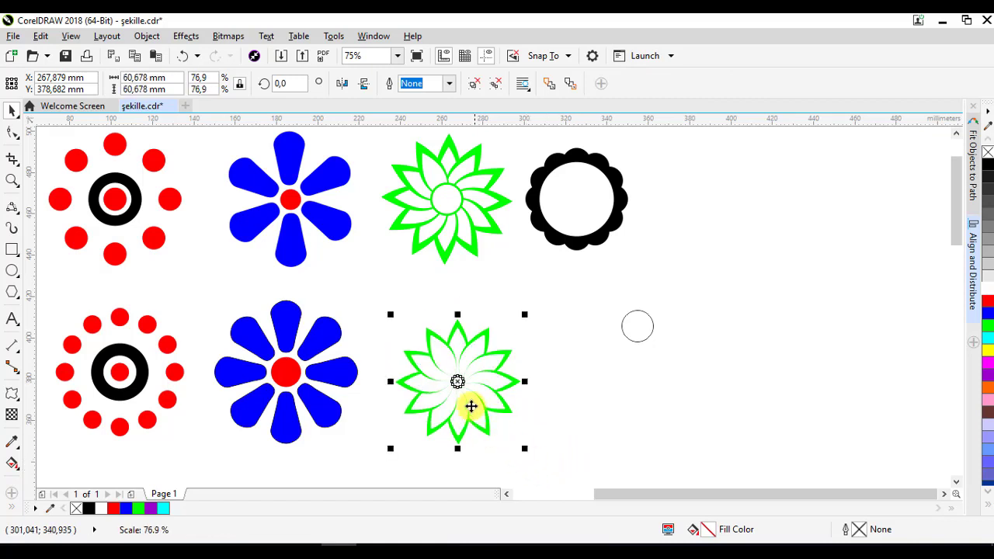
pyautogui.moveTo(468, 367); pyautogui.dragTo(480, 362)
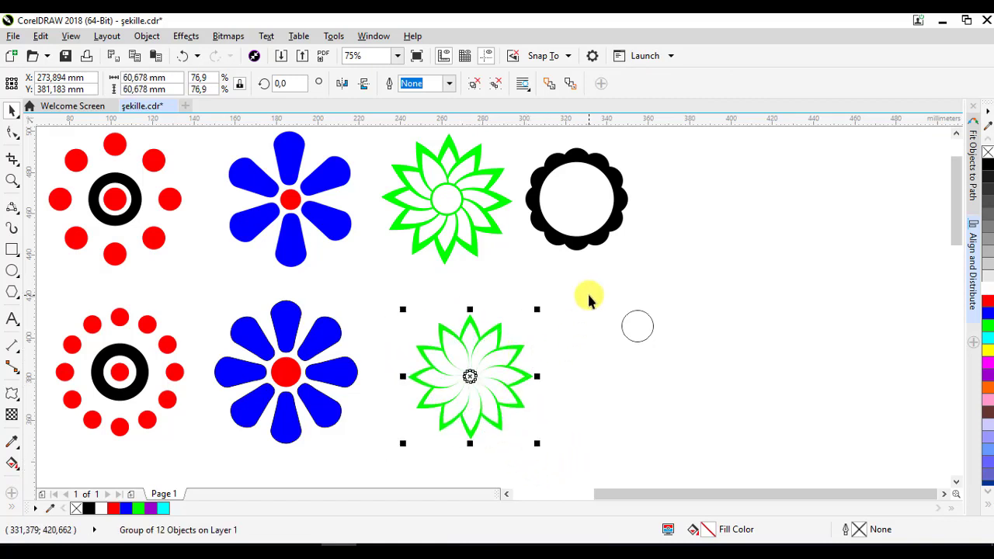
# Give the small circle a 3.0 pt outline in green (#00FF00).
pyautogui.press('Tab')
pyautogui.click(615, 83)
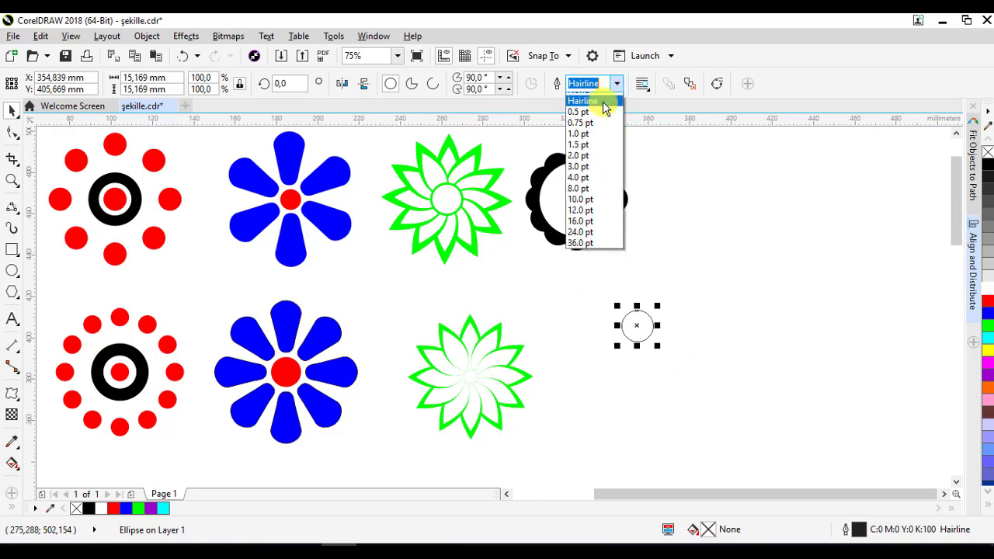
pyautogui.click(582, 174)
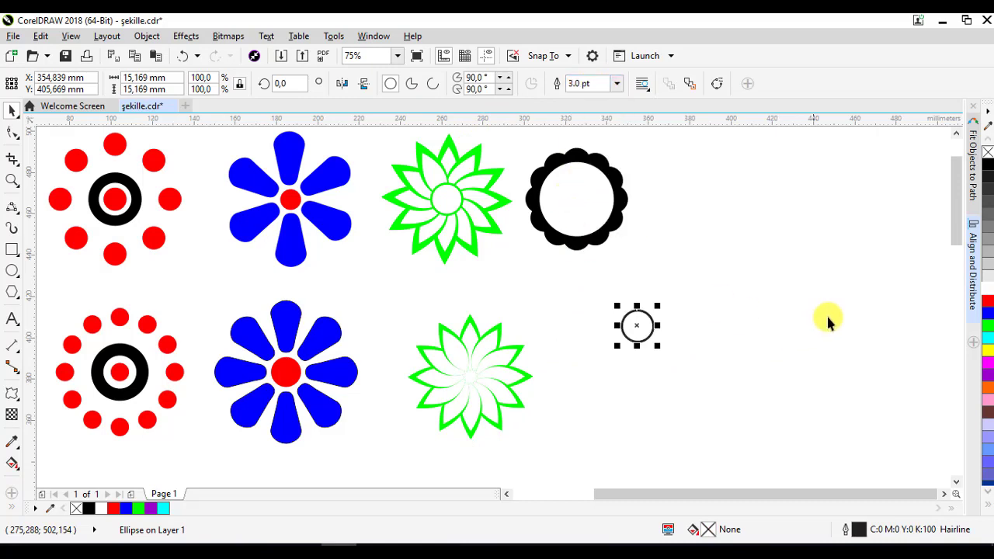
pyautogui.rightClick(988, 327)
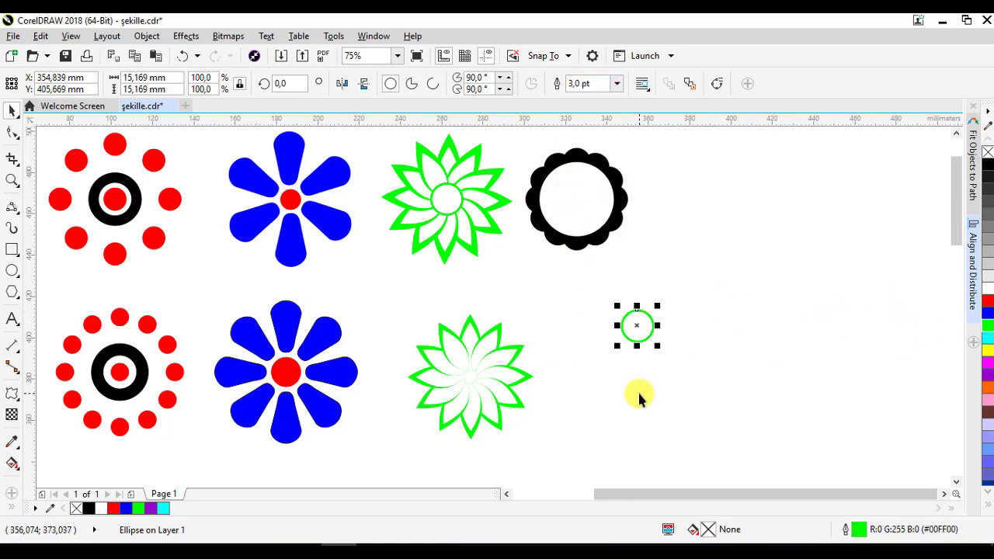
# Align the small green circle with the centre of the leaf flower, both vertically and horizontally.
pyautogui.keyDown('shift'); pyautogui.click(502, 396); pyautogui.keyUp('shift')
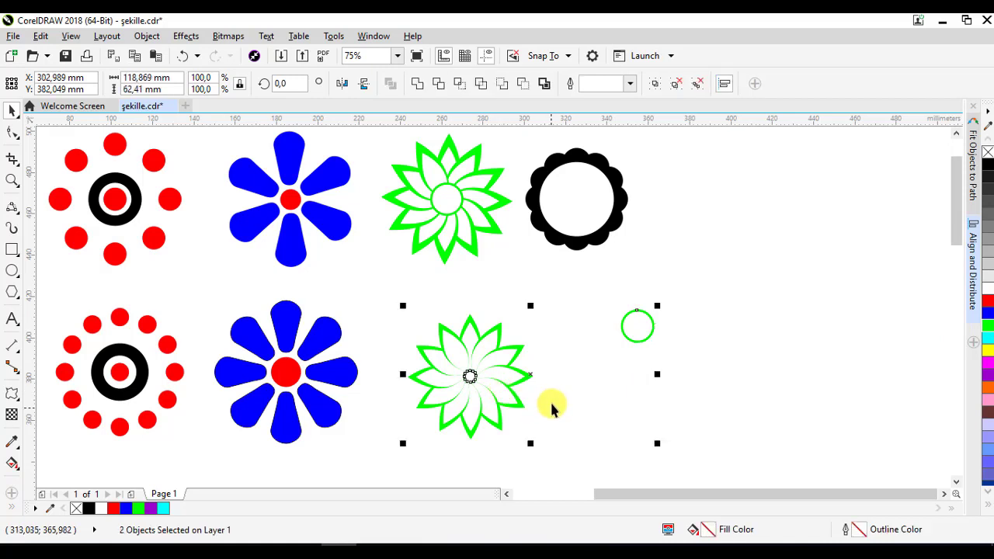
pyautogui.click(970, 263)
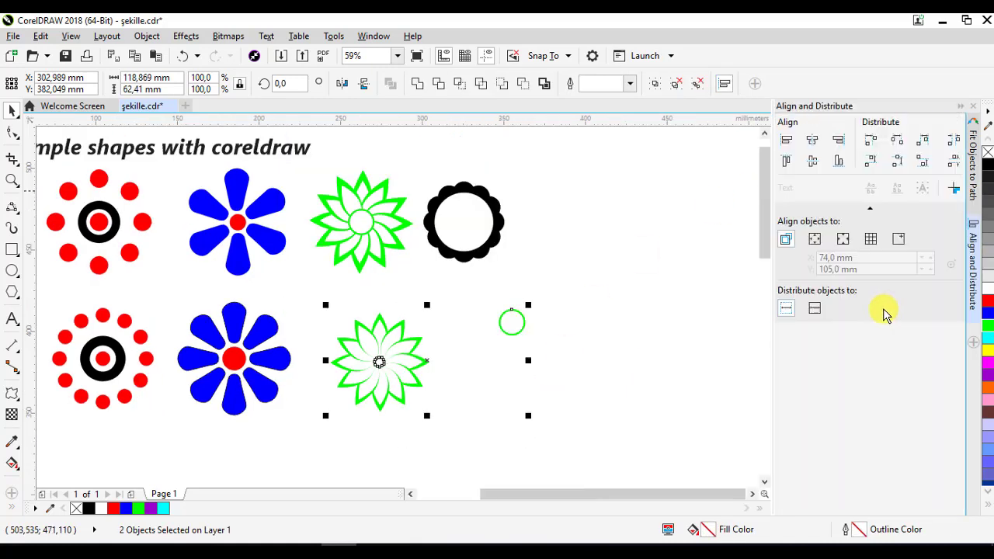
pyautogui.click(812, 161)
pyautogui.click(812, 140)
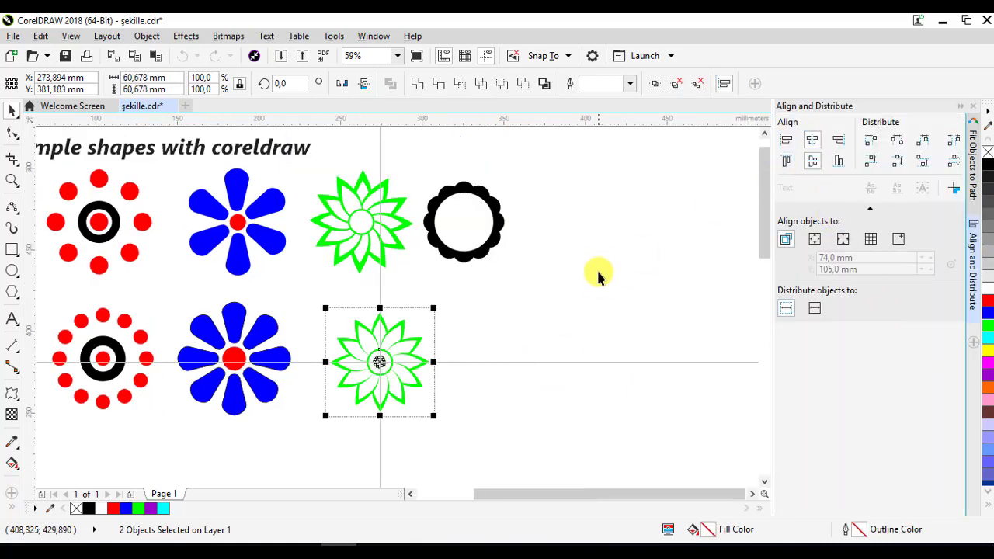
# Fill the circle at the centre of the new green flower with white.
pyautogui.click(531, 398)
pyautogui.scroll(3, 494, 396)
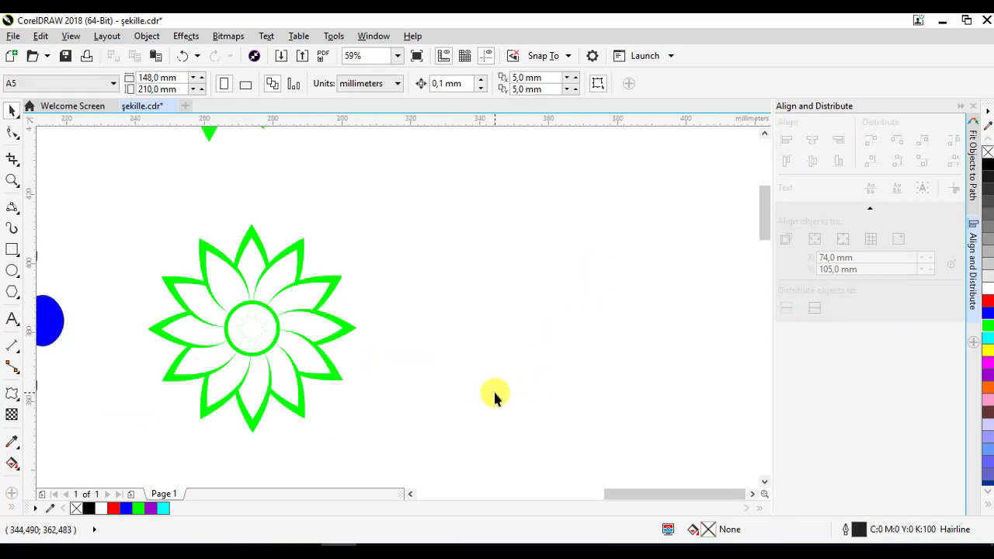
pyautogui.scroll(-3, 493, 386)
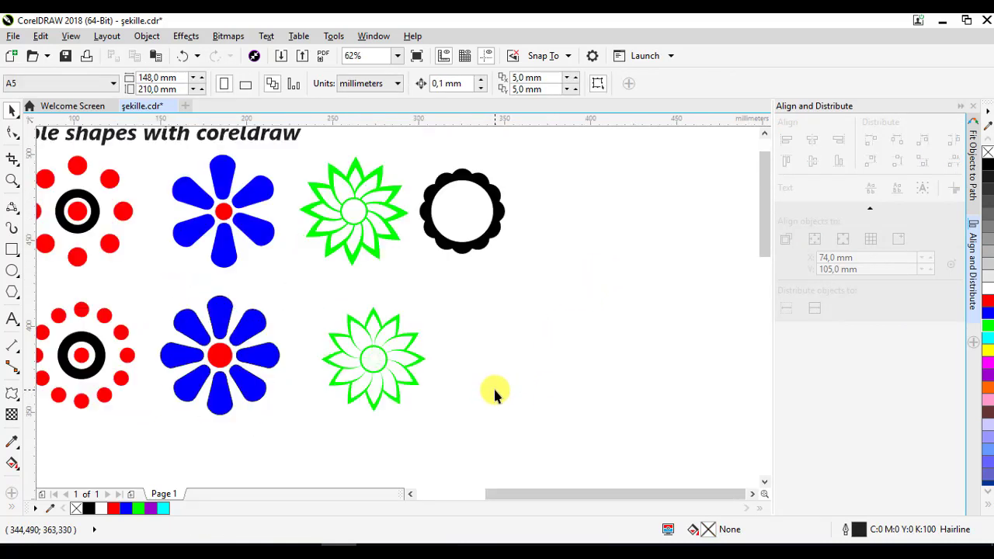
pyautogui.click(380, 360)
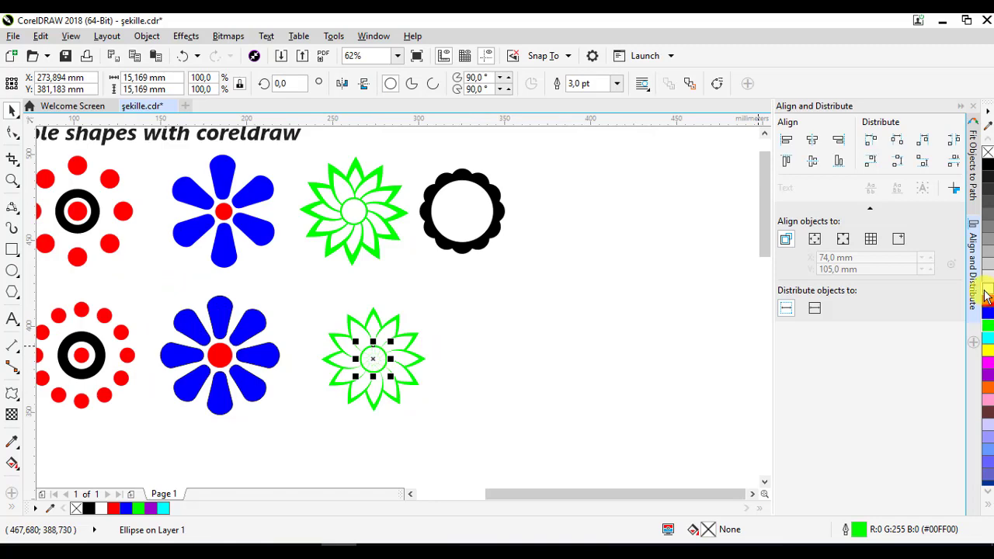
pyautogui.click(555, 335)
# Move the black scalloped ring to the right, centring it at about X 354.3 mm, Y 468.1 mm.
pyautogui.moveTo(555, 335); pyautogui.dragTo(482, 349)
pyautogui.moveTo(390, 268)
pyautogui.mouseDown()
pyautogui.moveTo(408, 257)
pyautogui.moveTo(437, 264)
pyautogui.moveTo(405, 276)
pyautogui.mouseUp()
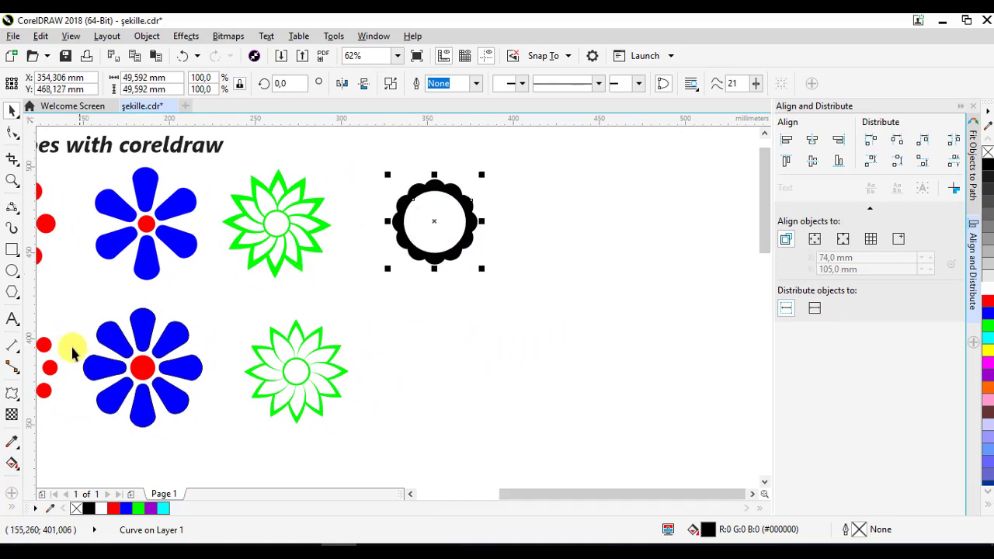
# Draw a circle about 17.8 mm in diameter below the black scalloped ring.
pyautogui.click(13, 273)
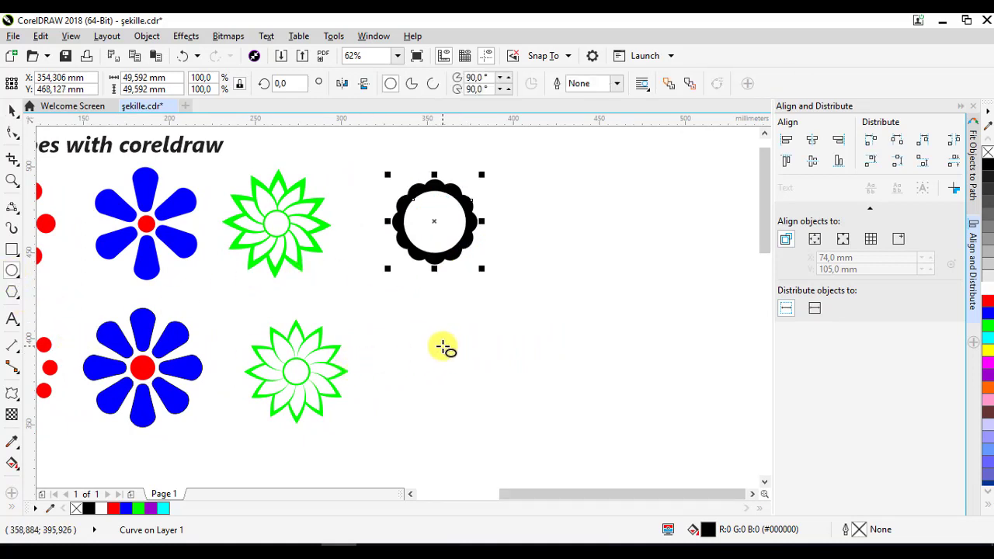
pyautogui.moveTo(470, 325)
pyautogui.mouseDown()
pyautogui.moveTo(504, 355)
pyautogui.moveTo(462, 330)
pyautogui.mouseUp()
pyautogui.click(12, 111)
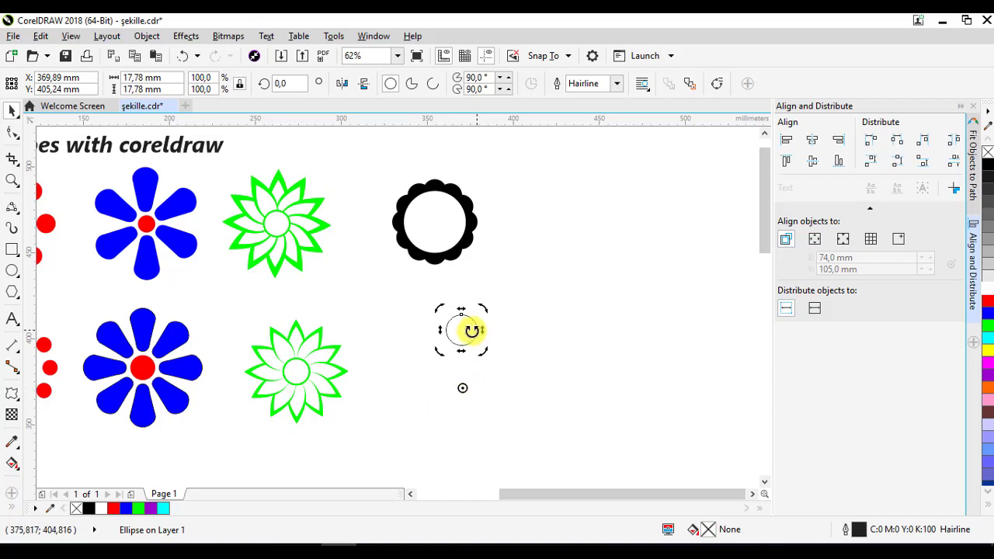
# Copy the circle around the centre point below it at about 24° clockwise intervals until 15 circles form a closed ring.
pyautogui.moveTo(482, 304); pyautogui.dragTo(517, 319)
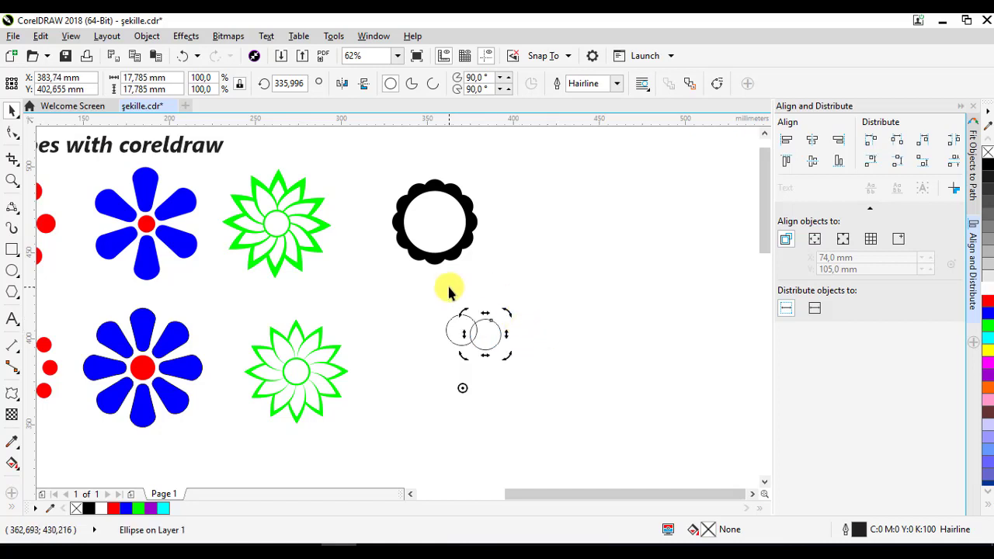
pyautogui.hotkey('ctrl', 'r')
pyautogui.hotkey('ctrl', 'r')
pyautogui.hotkey('ctrl', 'r')
pyautogui.hotkey('ctrl', 'r')
pyautogui.hotkey('ctrl', 'r')
pyautogui.hotkey('ctrl', 'r')
pyautogui.hotkey('ctrl', 'r')
pyautogui.hotkey('ctrl', 'r')
pyautogui.hotkey('ctrl', 'r')
pyautogui.hotkey('ctrl', 'r')
pyautogui.hotkey('ctrl', 'r')
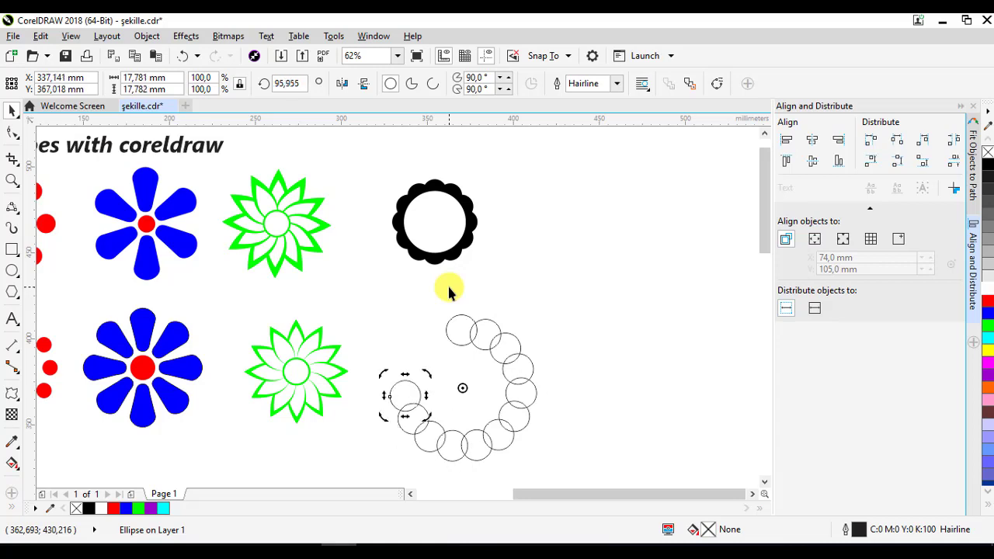
pyautogui.hotkey('ctrl', 'r')
pyautogui.hotkey('ctrl', 'r')
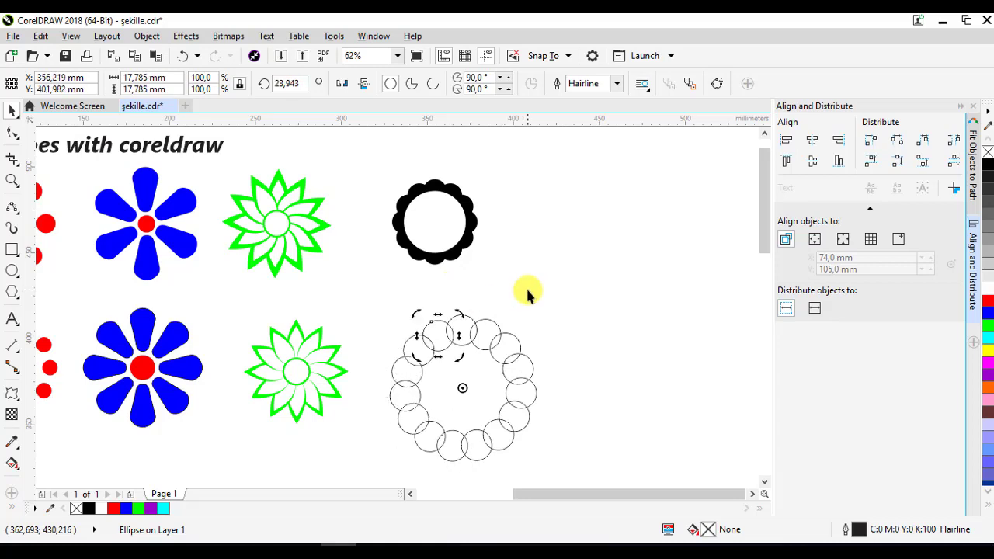
# Weld the 15 circles of the ring into a single shape and fill it with black.
pyautogui.click(362, 355)
pyautogui.moveTo(381, 288); pyautogui.dragTo(575, 474)
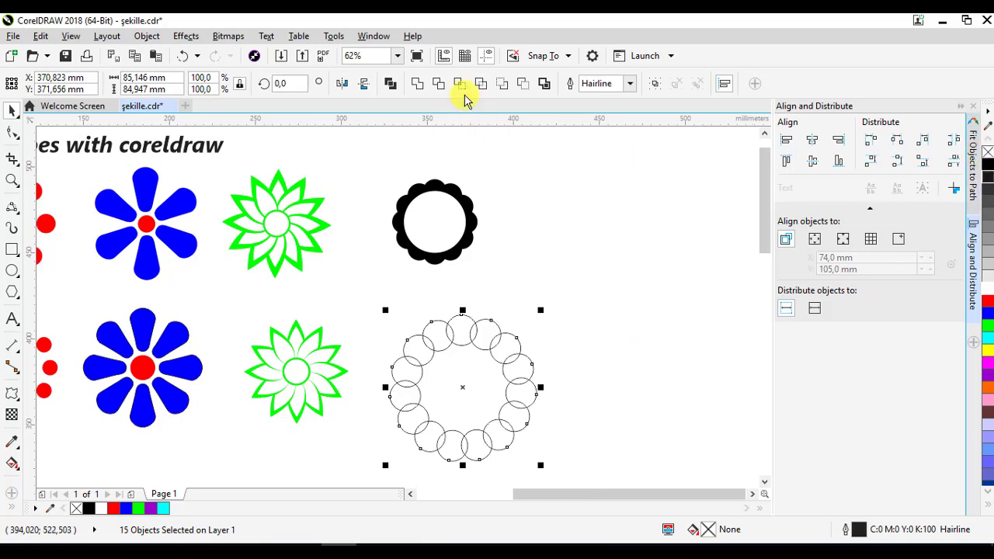
pyautogui.click(417, 83)
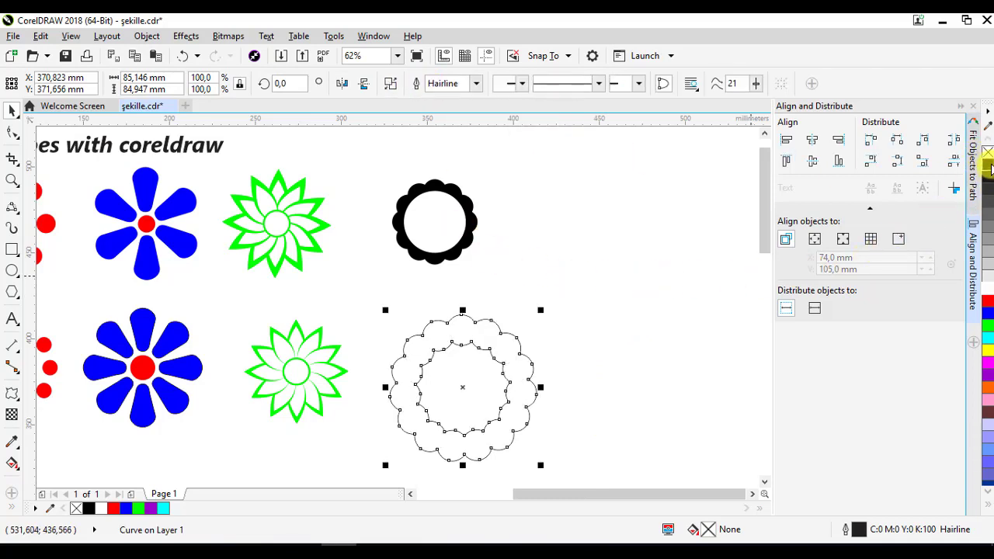
pyautogui.click(987, 167)
pyautogui.click(590, 294)
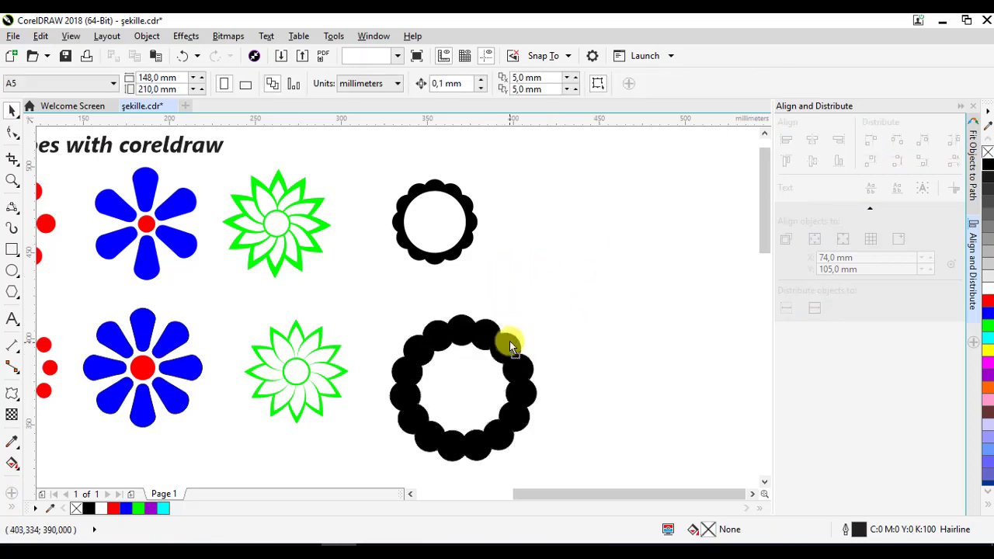
# Move the welded black ring up and left, centring it at about X 364.8 mm, Y 383.4 mm.
pyautogui.click(510, 341)
pyautogui.moveTo(459, 351); pyautogui.dragTo(448, 331)
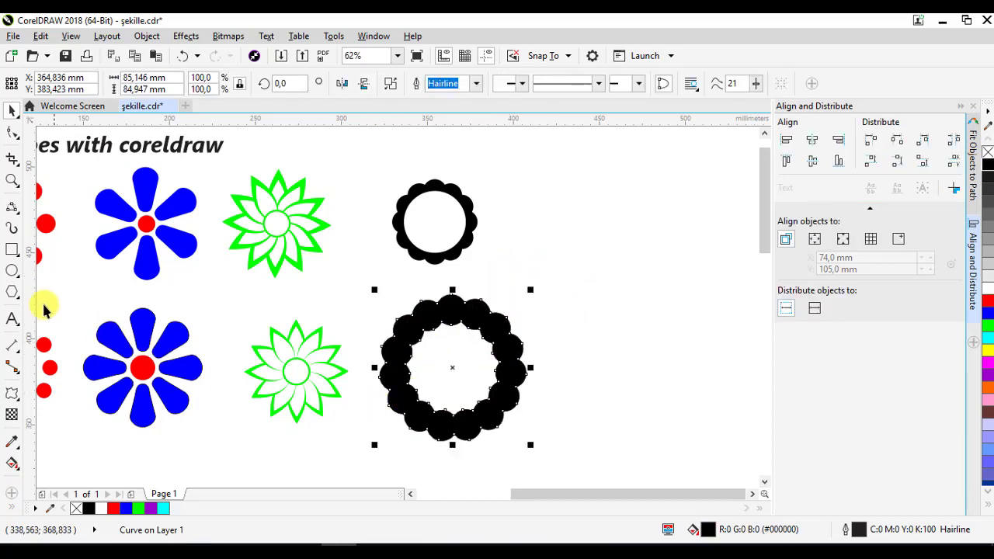
# Draw a red-filled circle about 62.2 mm in diameter over the welded ring and centre it on the ring horizontally and vertically.
pyautogui.click(12, 270)
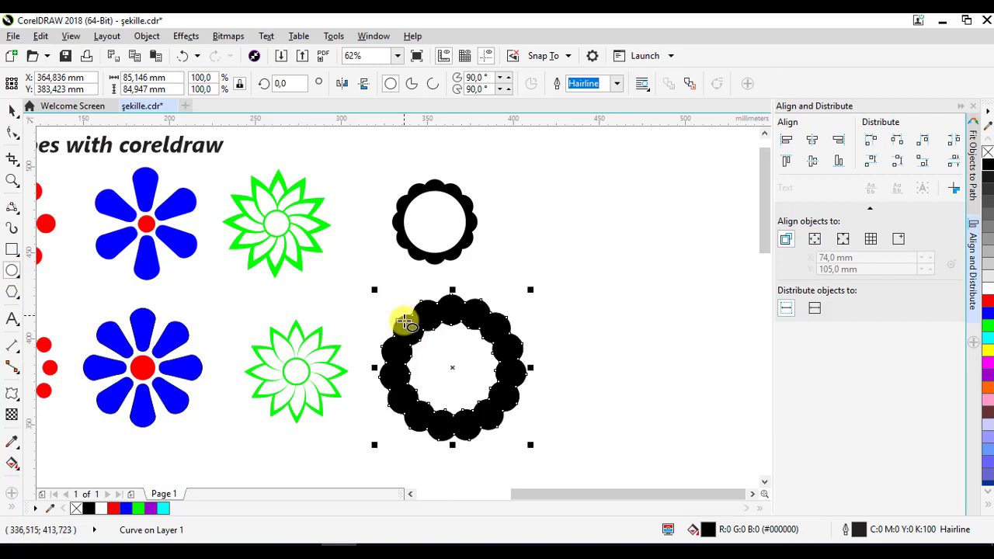
pyautogui.moveTo(401, 317); pyautogui.dragTo(512, 417)
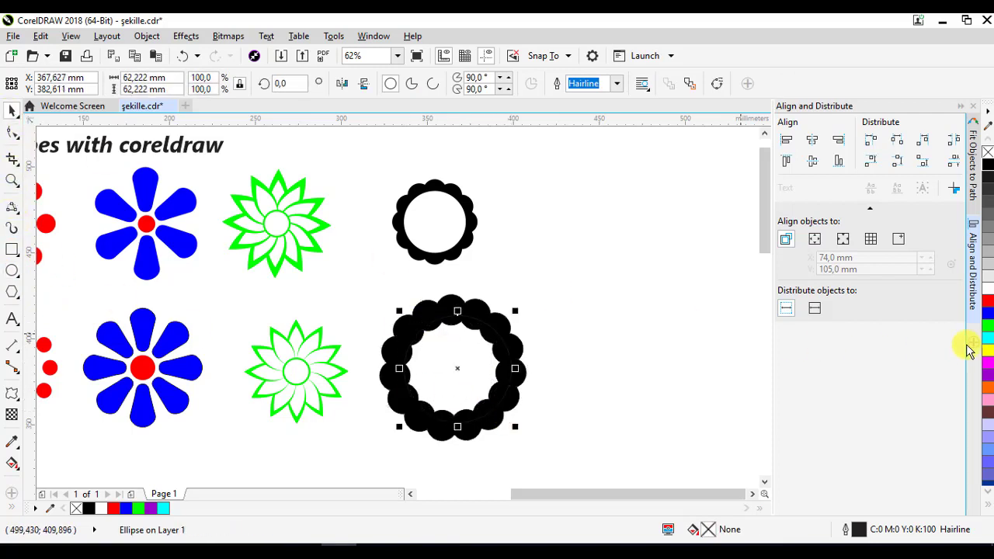
pyautogui.click(989, 304)
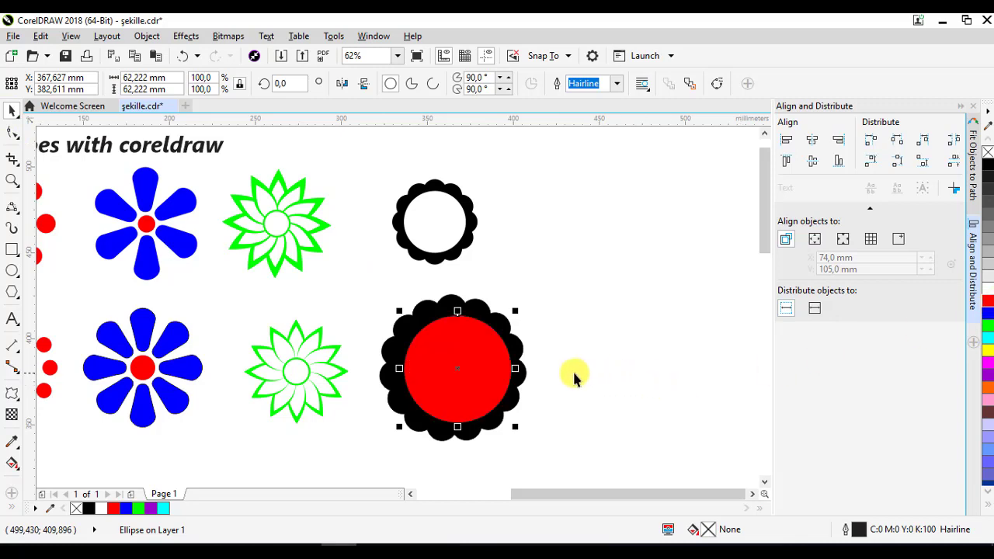
pyautogui.keyDown('shift'); pyautogui.click(519, 350); pyautogui.keyUp('shift')
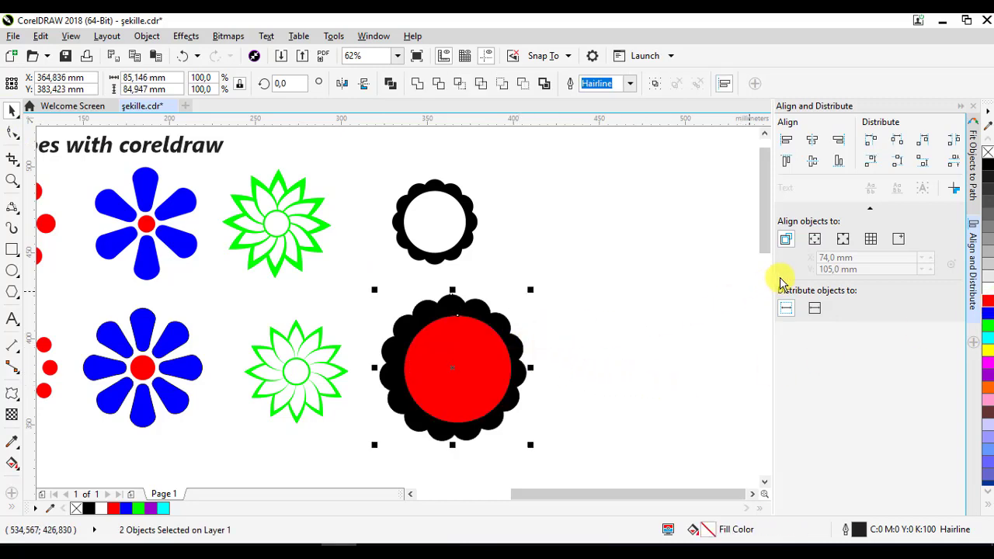
pyautogui.click(813, 140)
# Trim the black ring with the red circle and delete the red circle to leave a smooth round opening.
pyautogui.click(497, 328)
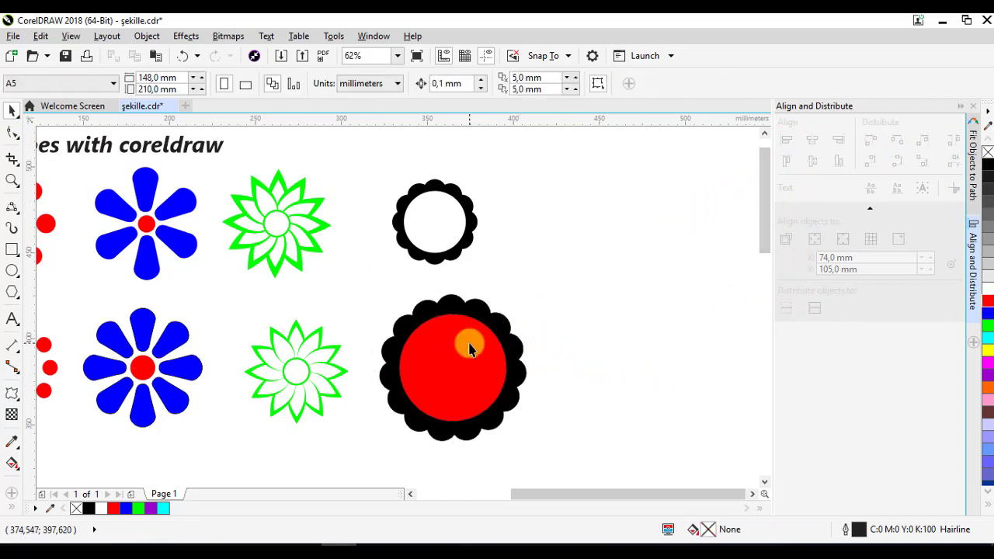
pyautogui.keyDown('shift'); pyautogui.click(505, 328); pyautogui.keyUp('shift')
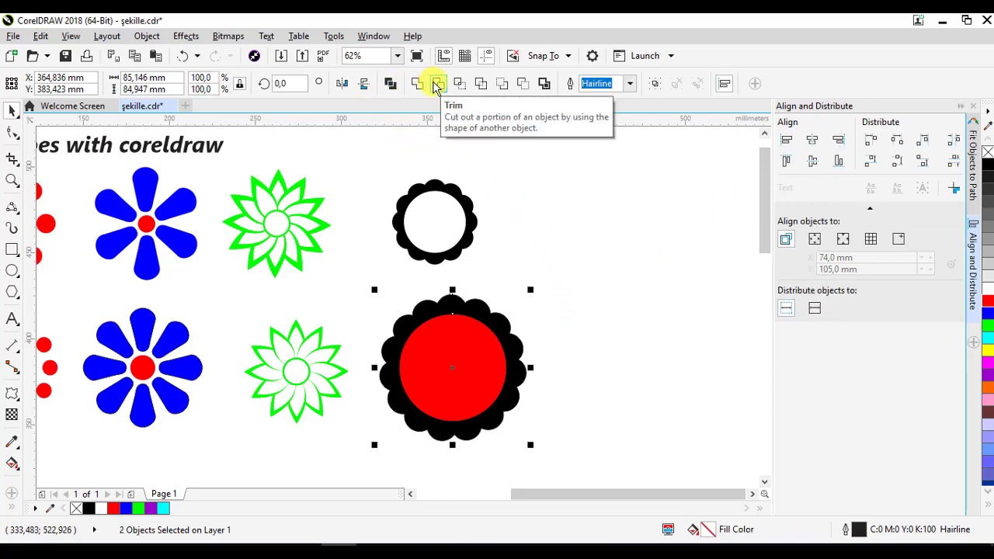
pyautogui.click(614, 333)
pyautogui.moveTo(473, 373); pyautogui.dragTo(590, 311)
pyautogui.press('Delete')
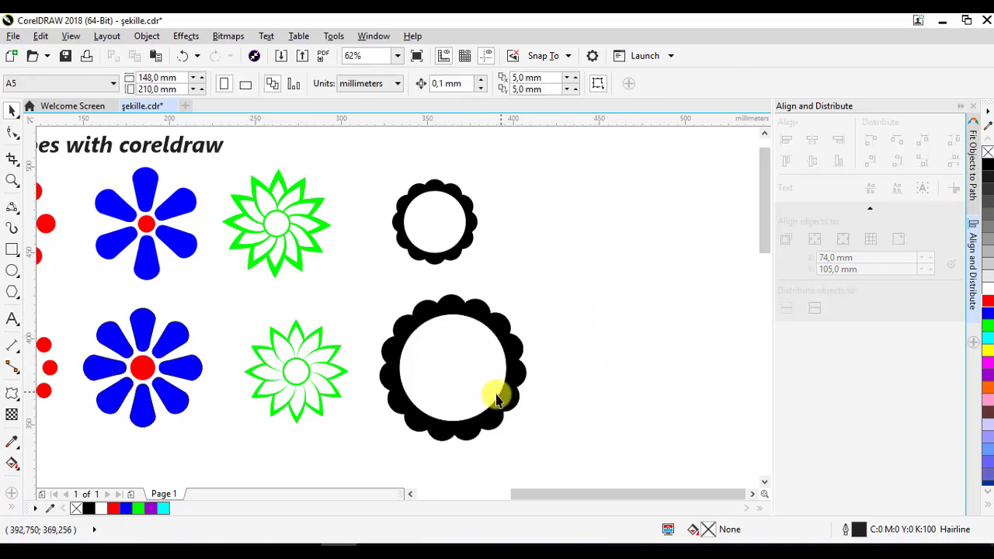
# Scale the new scalloped ring down proportionally and place it directly below the sample ring.
pyautogui.click(500, 417)
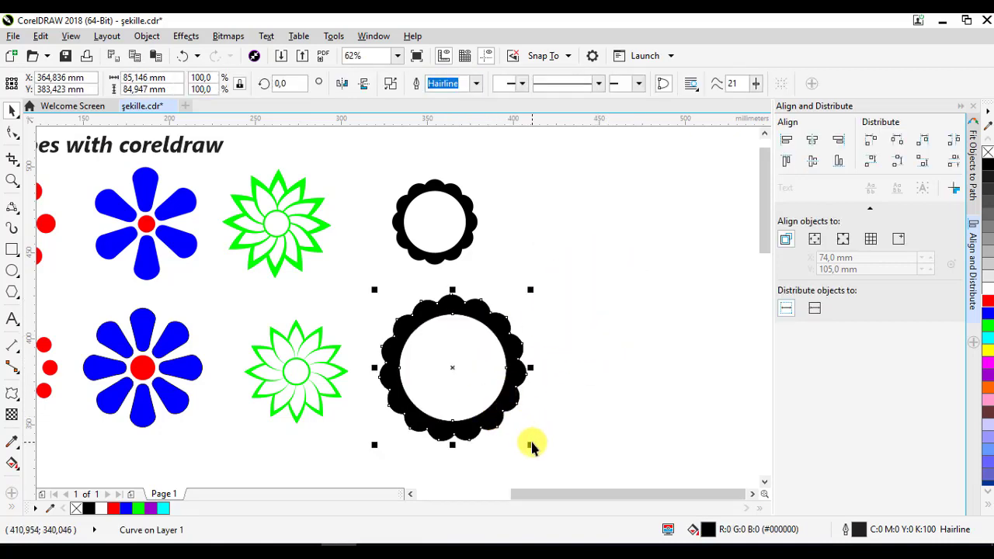
pyautogui.moveTo(531, 442); pyautogui.dragTo(507, 420)
pyautogui.moveTo(483, 394); pyautogui.dragTo(475, 392)
pyautogui.press('Escape')
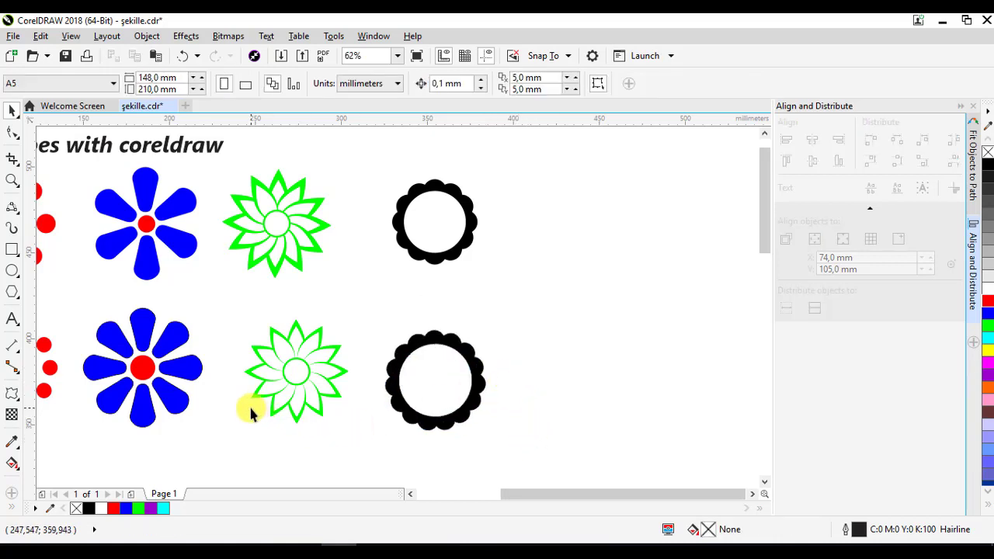
# Review both complete rows of ornaments at a closer zoom and collapse the Align and Distribute docker.
pyautogui.moveTo(249, 406); pyautogui.dragTo(506, 410)
pyautogui.scroll(-2, 493, 434)
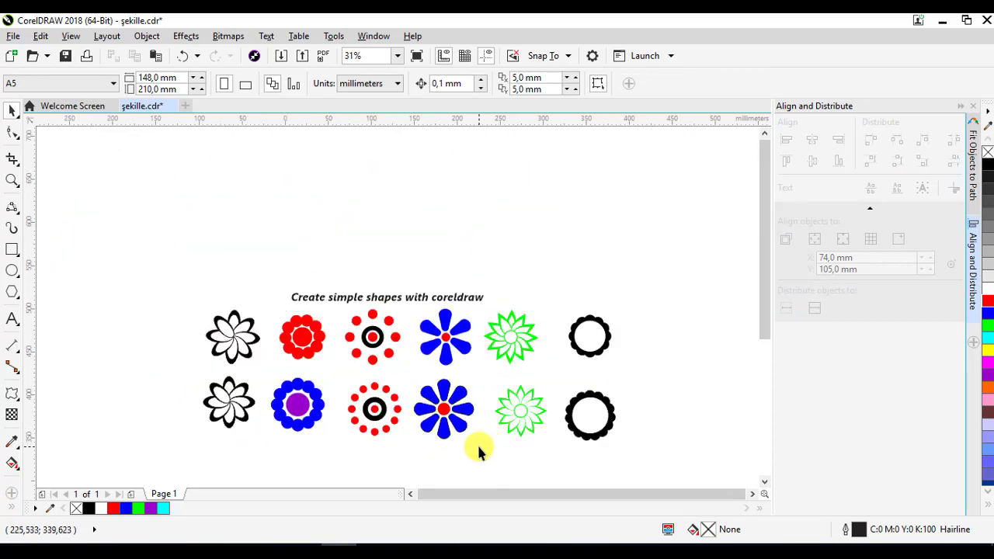
pyautogui.moveTo(478, 450); pyautogui.dragTo(524, 381)
pyautogui.press('z')
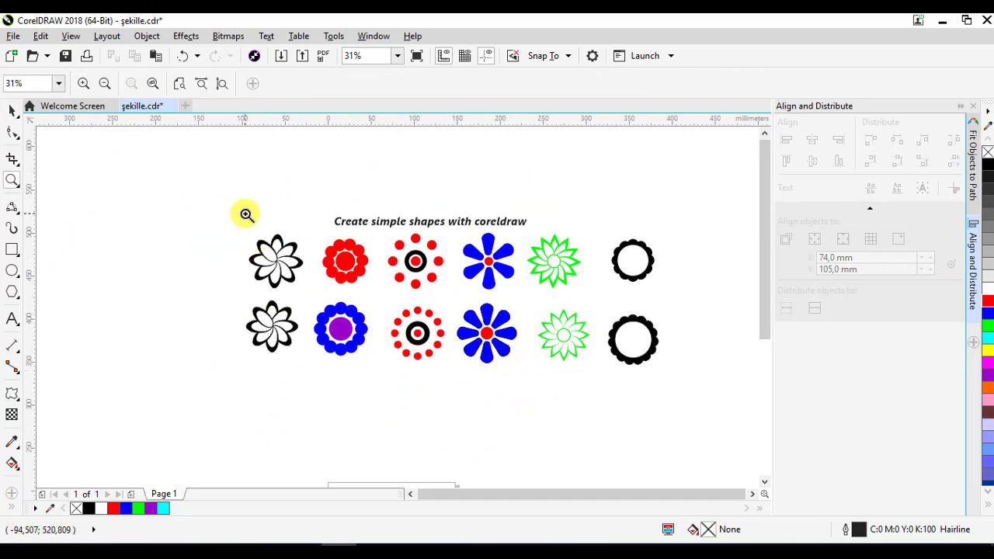
pyautogui.moveTo(246, 214); pyautogui.dragTo(668, 372)
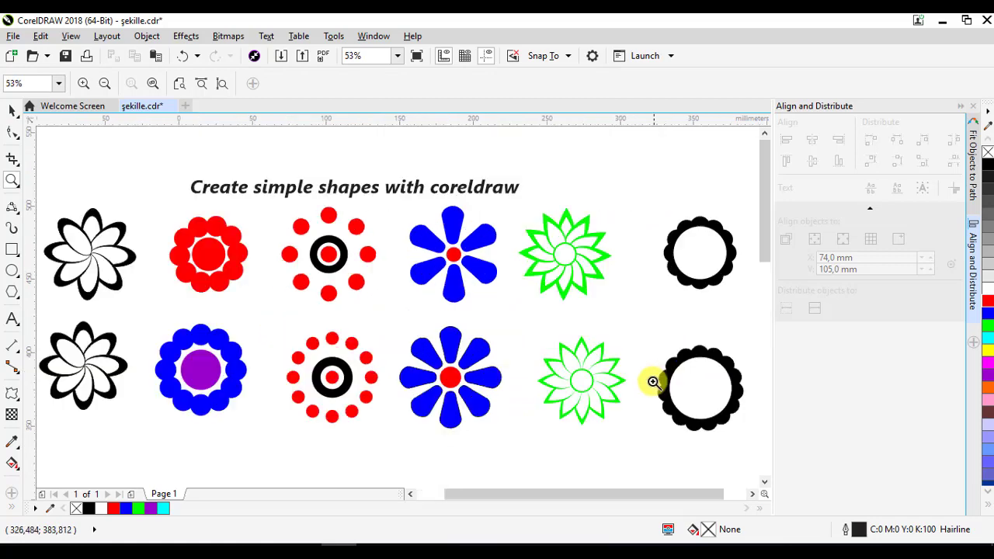
pyautogui.click(12, 111)
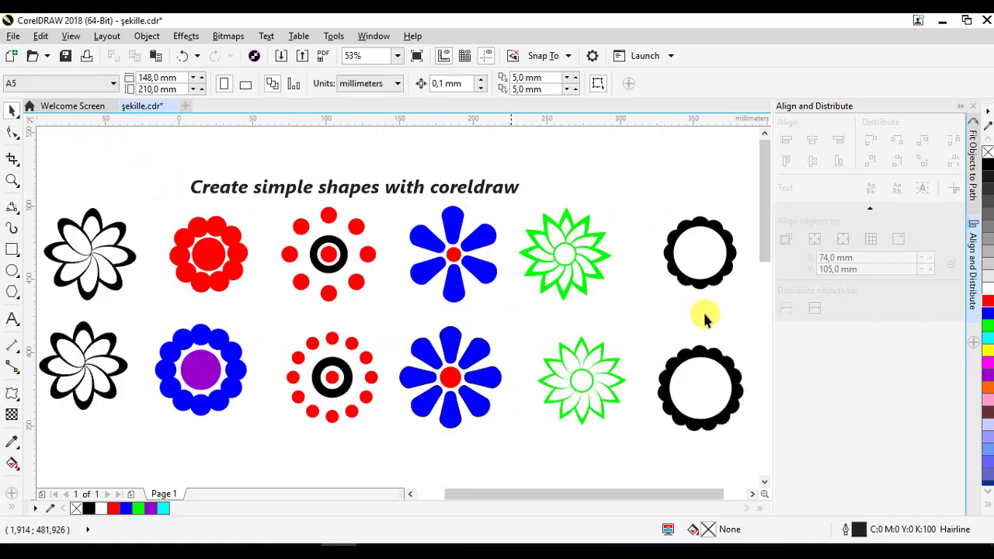
pyautogui.click(970, 105)
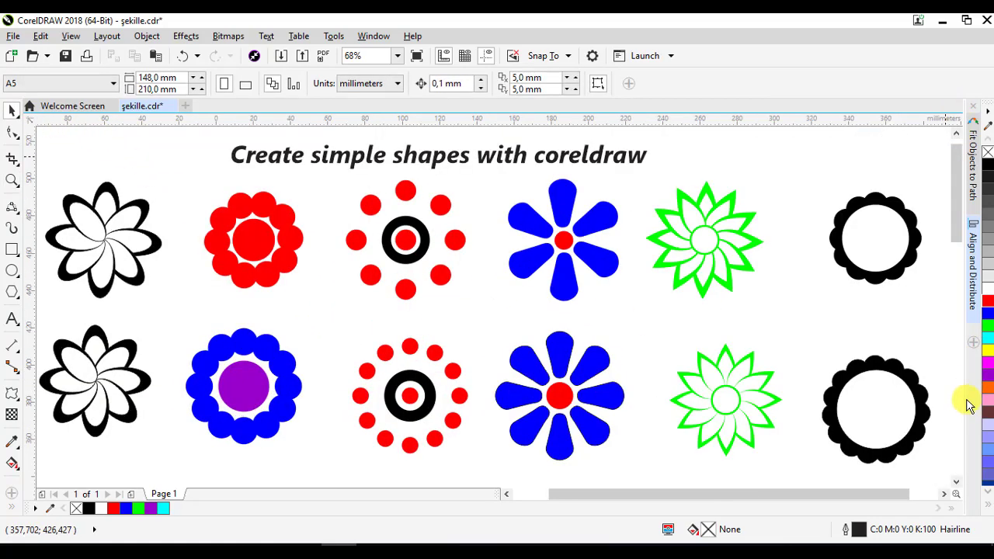